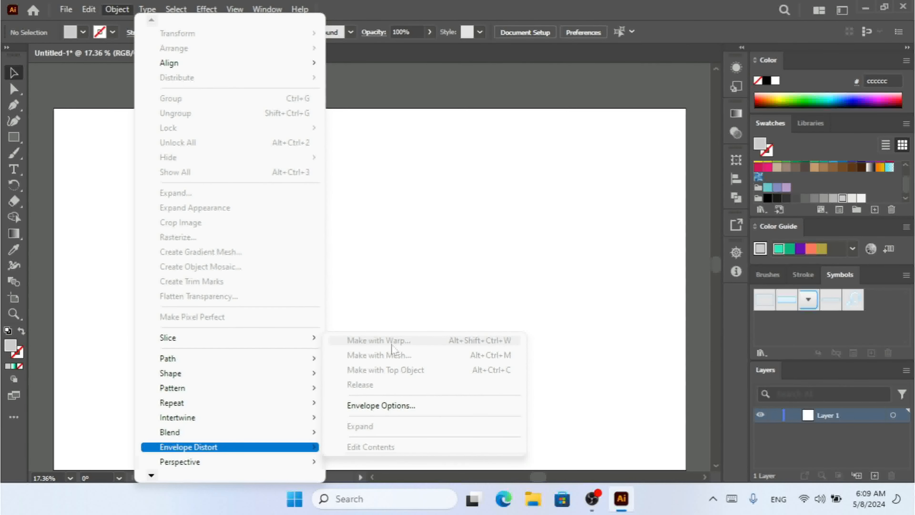
# Step: Draw a wide rectangle in the upper part of the artboard and fill it with green 00e950
pyautogui.click(468, 201)
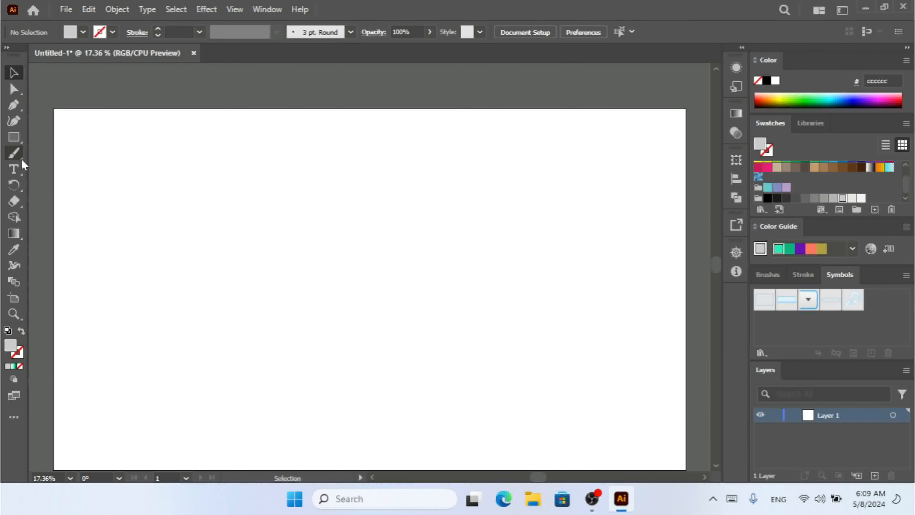
pyautogui.click(14, 137)
pyautogui.moveTo(226, 155); pyautogui.dragTo(609, 243)
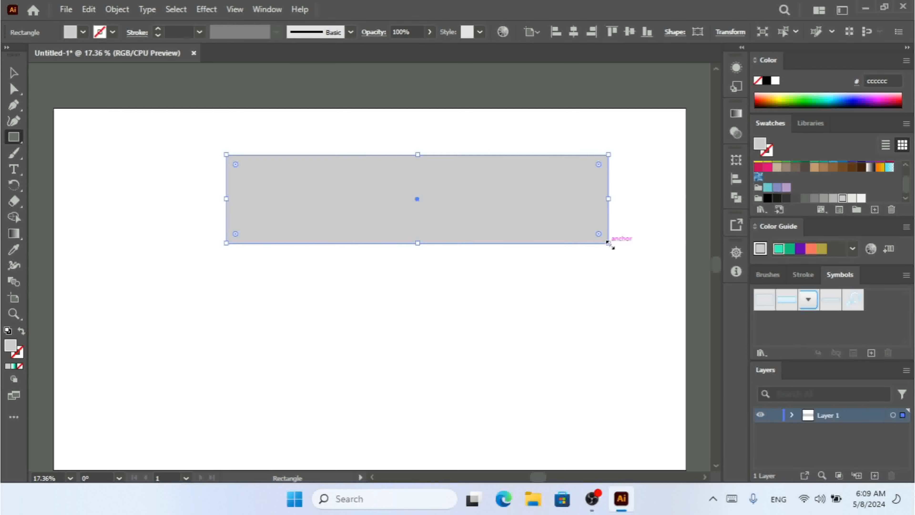
pyautogui.click(816, 95)
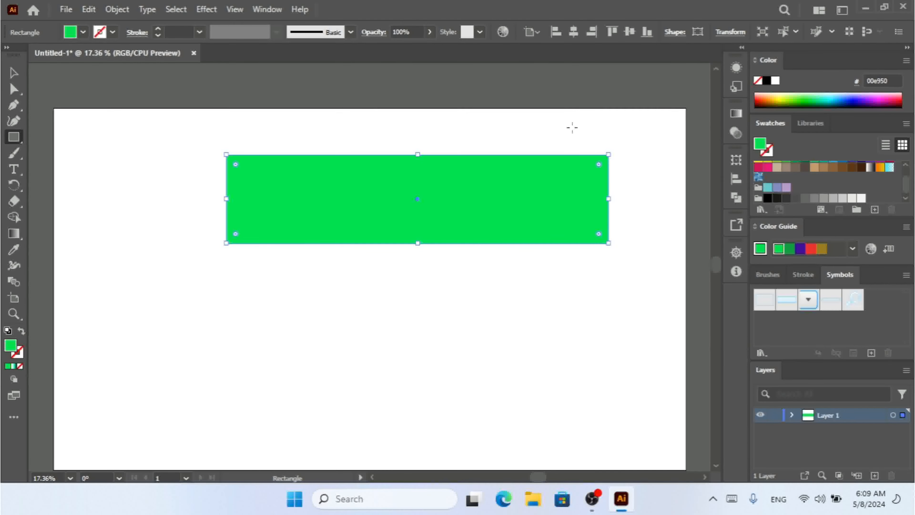
pyautogui.click(14, 73)
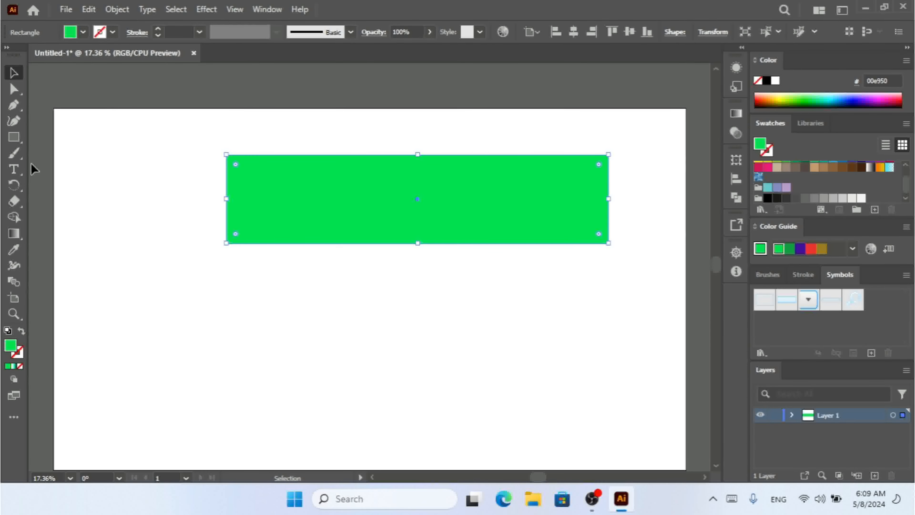
# Step: Place a "Lorem ipsum" text line below the rectangle and scale it up to about 323 pt, nearly the rectangle's width
pyautogui.click(13, 168)
pyautogui.click(265, 285)
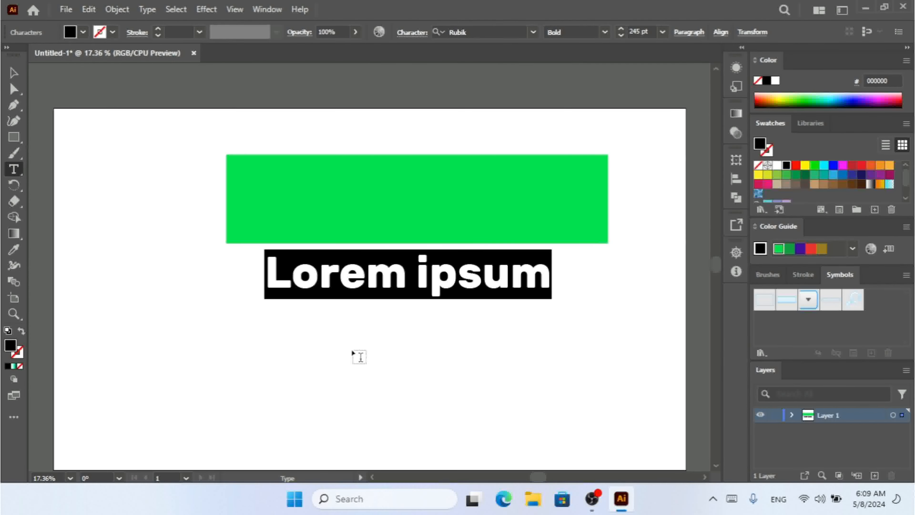
pyautogui.click(13, 74)
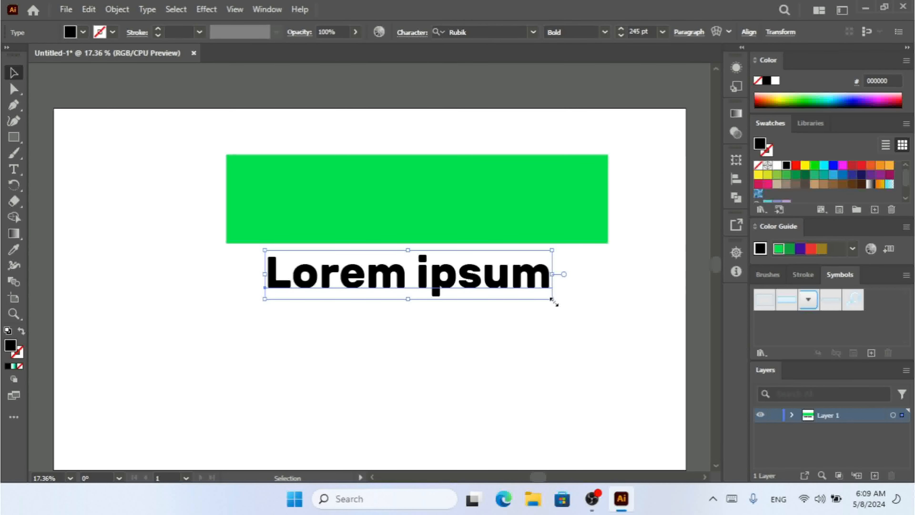
pyautogui.moveTo(553, 302)
pyautogui.mouseDown()
pyautogui.moveTo(598, 337)
pyautogui.moveTo(596, 307)
pyautogui.moveTo(568, 296)
pyautogui.mouseUp()
# Step: Start an Envelope Distort warp on the green rectangle, try the Arc Lower style, and choose the Flag style
pyautogui.click(431, 191)
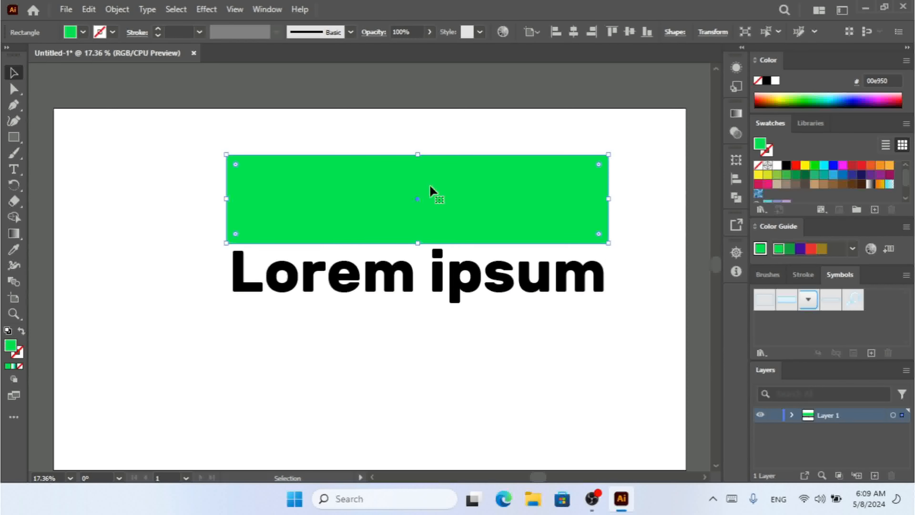
pyautogui.click(117, 10)
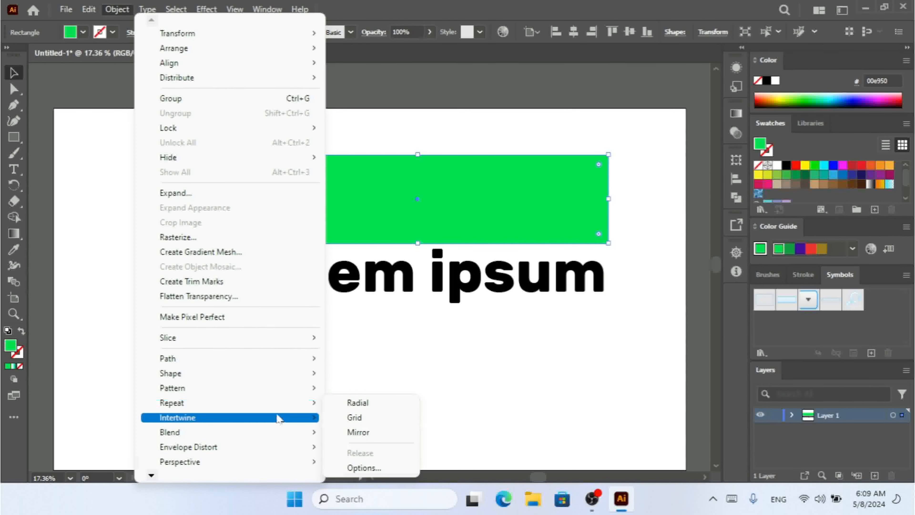
pyautogui.moveTo(288, 448)
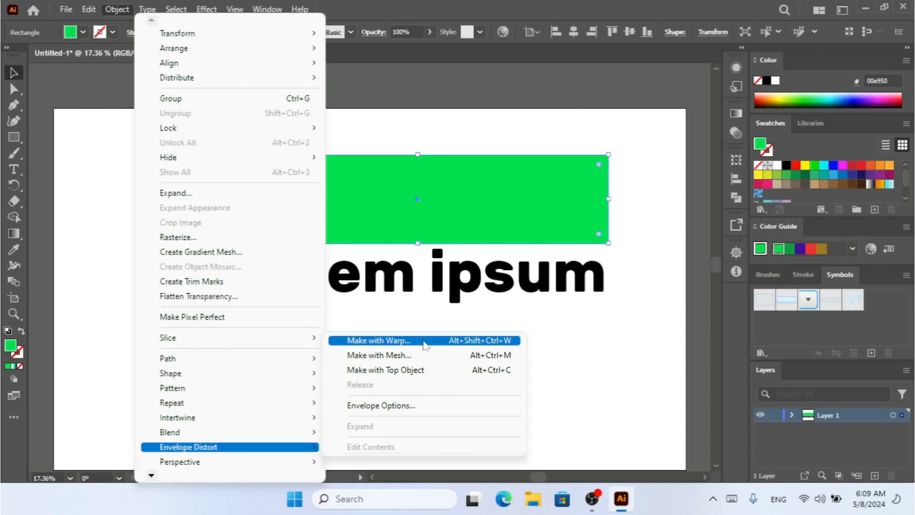
pyautogui.click(424, 344)
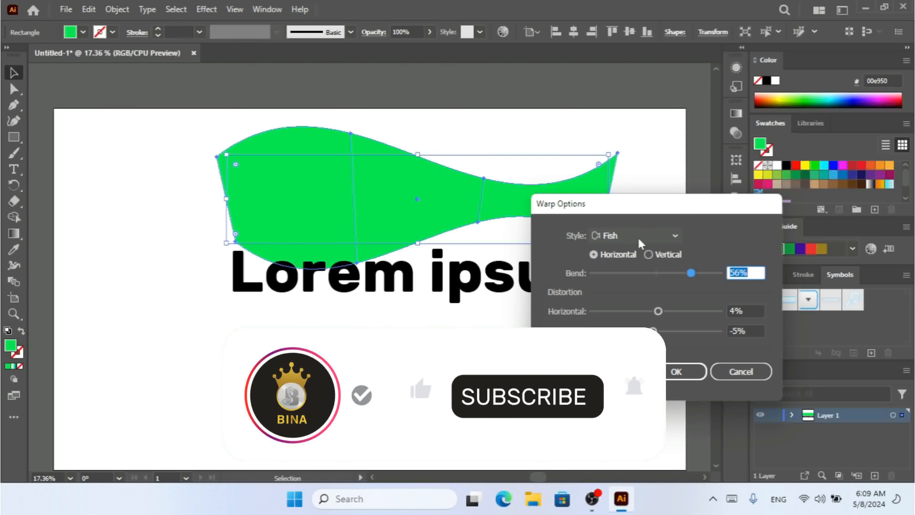
pyautogui.moveTo(637, 210); pyautogui.dragTo(627, 174)
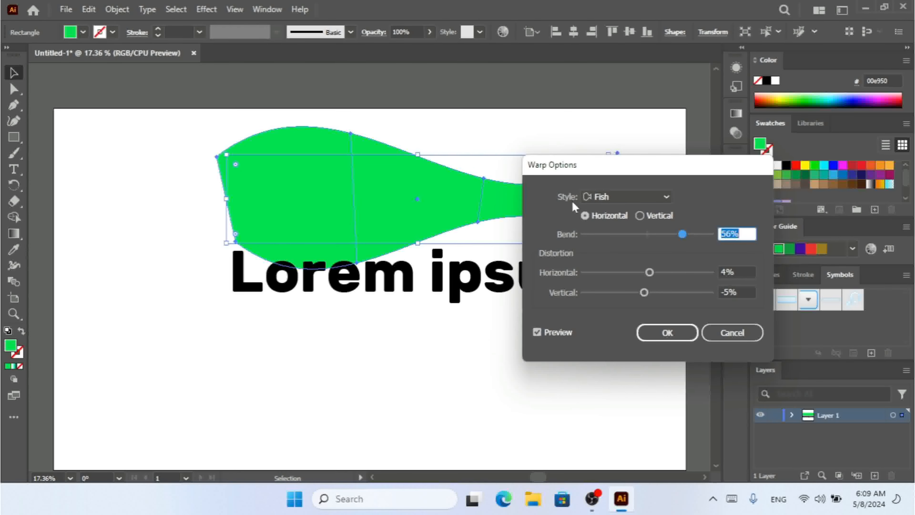
pyautogui.click(619, 197)
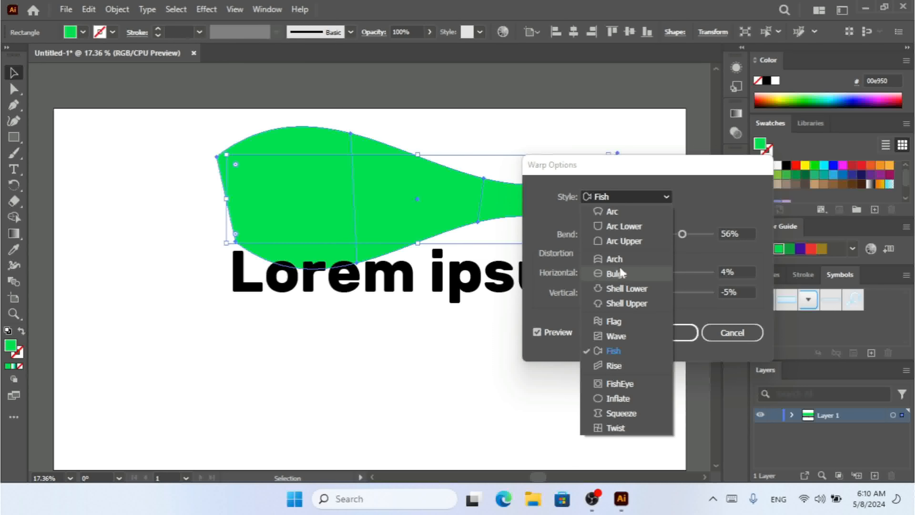
pyautogui.click(614, 227)
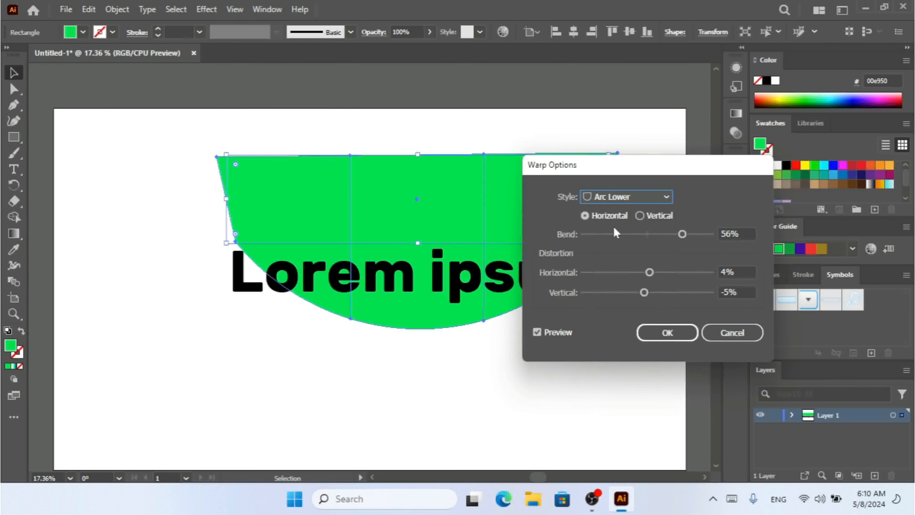
pyautogui.click(614, 199)
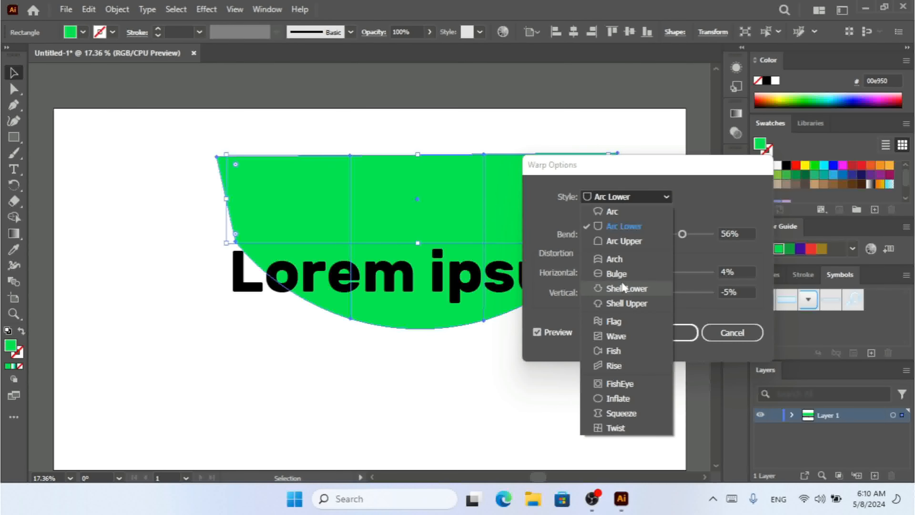
pyautogui.click(621, 324)
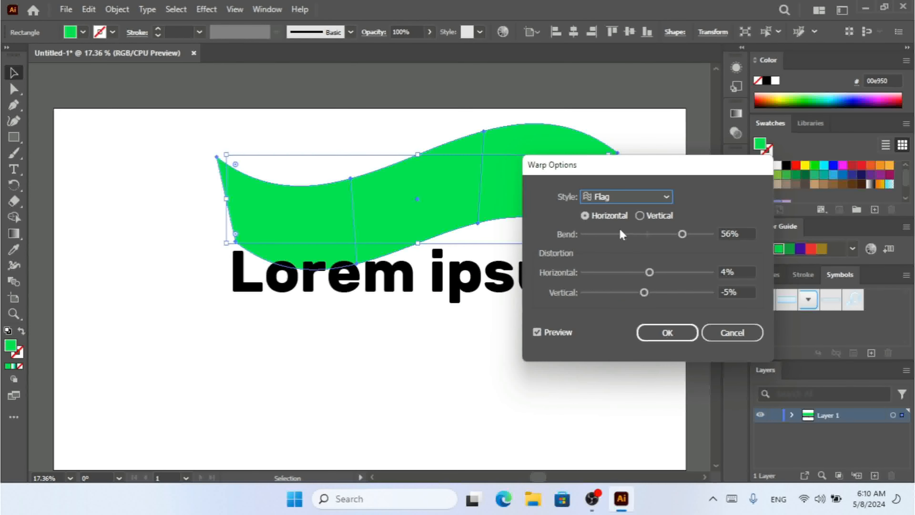
# Step: Apply the Flag warp horizontally after trying vertical, with -100% bend, 76% horizontal distortion and -8% vertical distortion
pyautogui.click(640, 217)
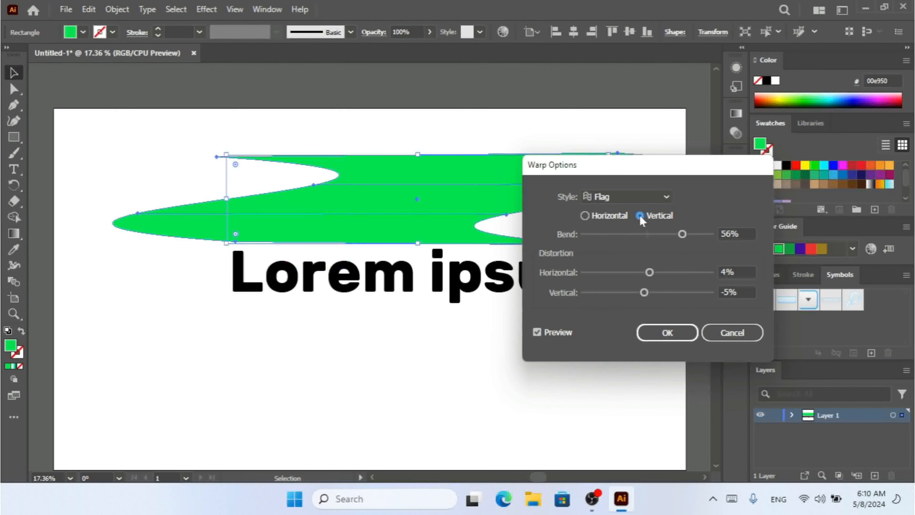
pyautogui.click(607, 218)
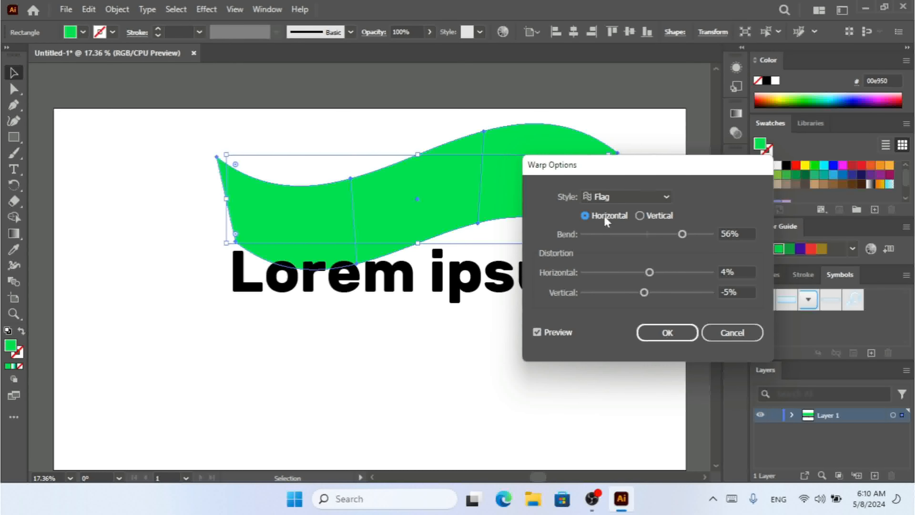
pyautogui.moveTo(666, 233); pyautogui.dragTo(583, 235)
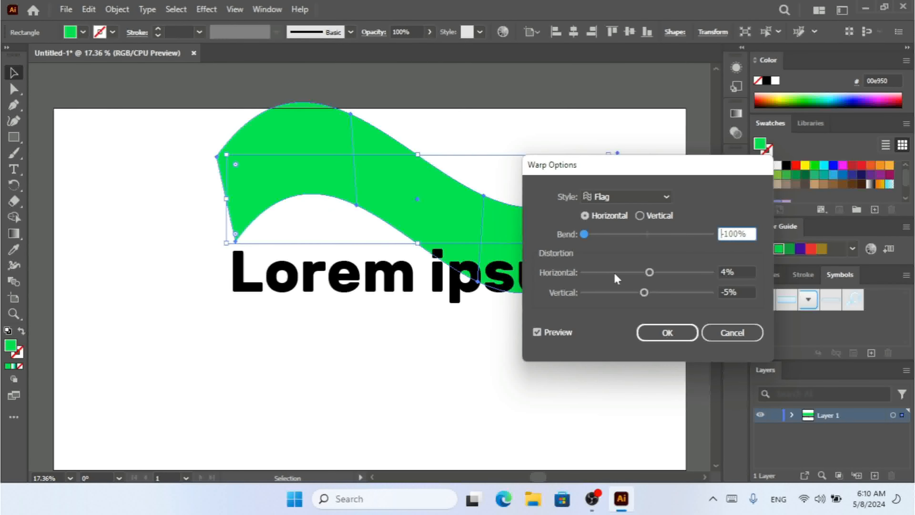
pyautogui.moveTo(648, 273); pyautogui.dragTo(694, 272)
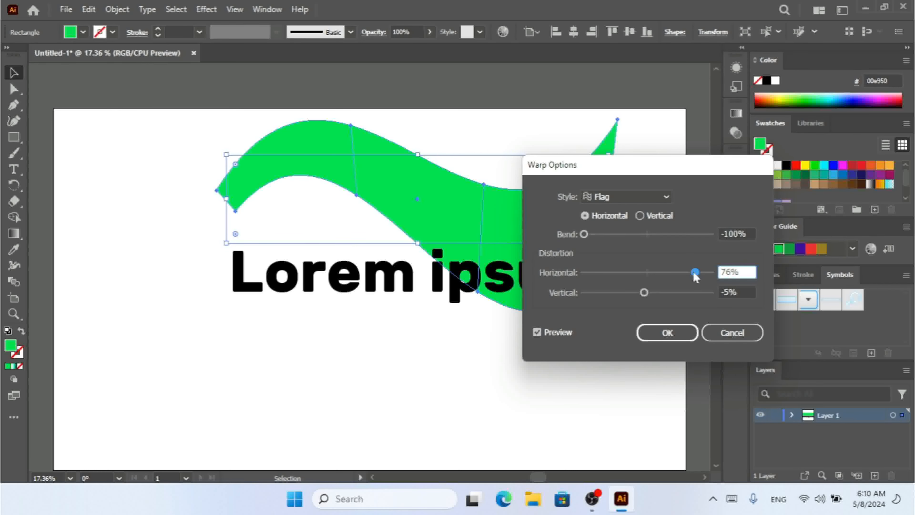
pyautogui.moveTo(643, 292)
pyautogui.mouseDown()
pyautogui.moveTo(612, 292)
pyautogui.moveTo(658, 292)
pyautogui.moveTo(641, 295)
pyautogui.mouseUp()
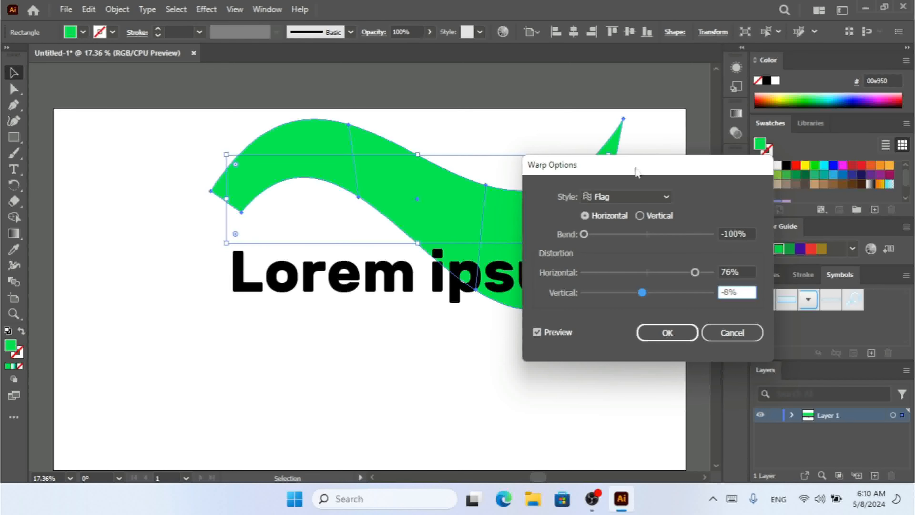
pyautogui.moveTo(635, 169); pyautogui.dragTo(634, 146)
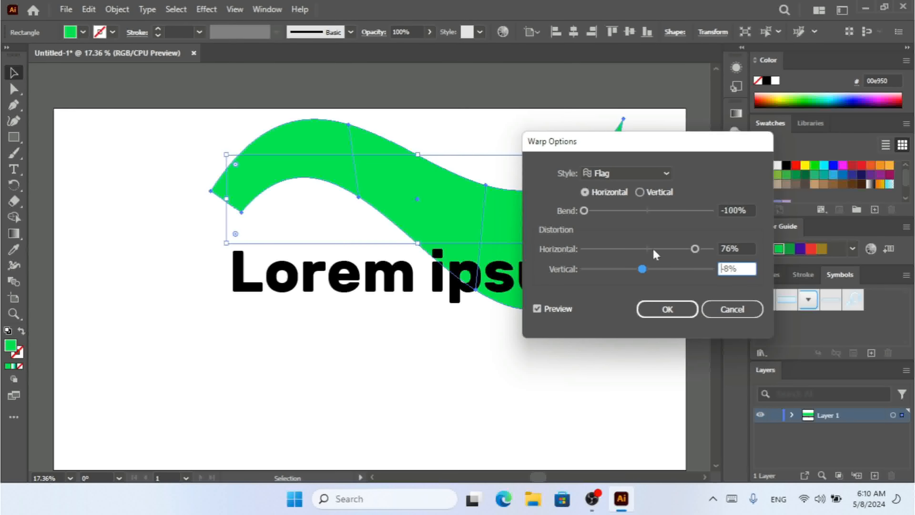
pyautogui.click(667, 310)
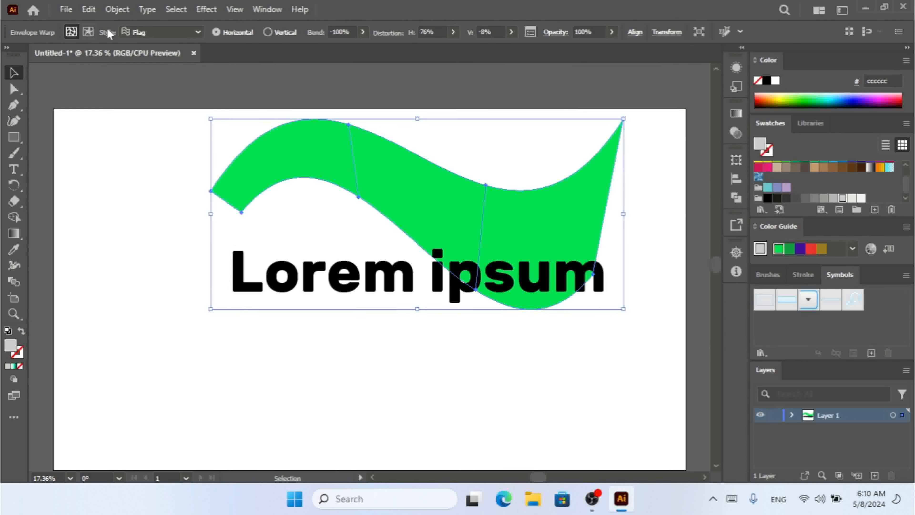
# Step: Edit the contents of the warped shape to fill it with green 00ff00, and return to editing the envelope
pyautogui.click(84, 35)
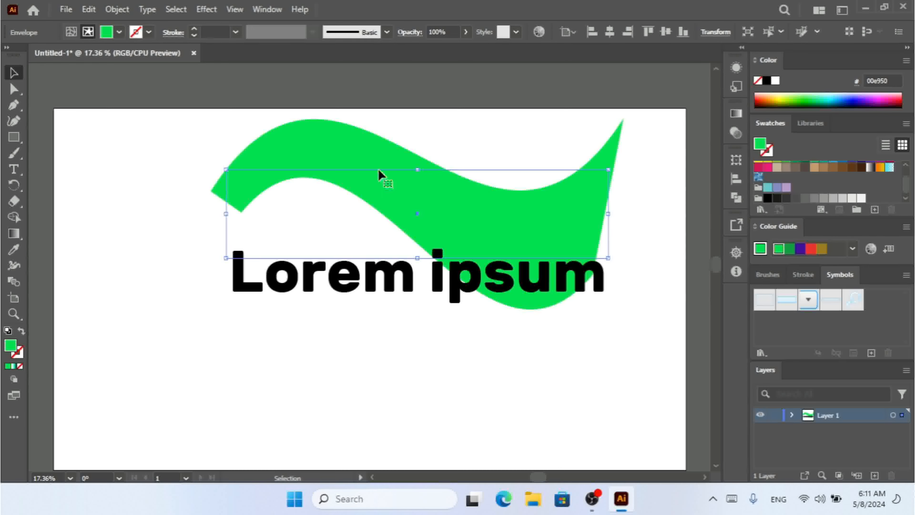
pyautogui.click(114, 35)
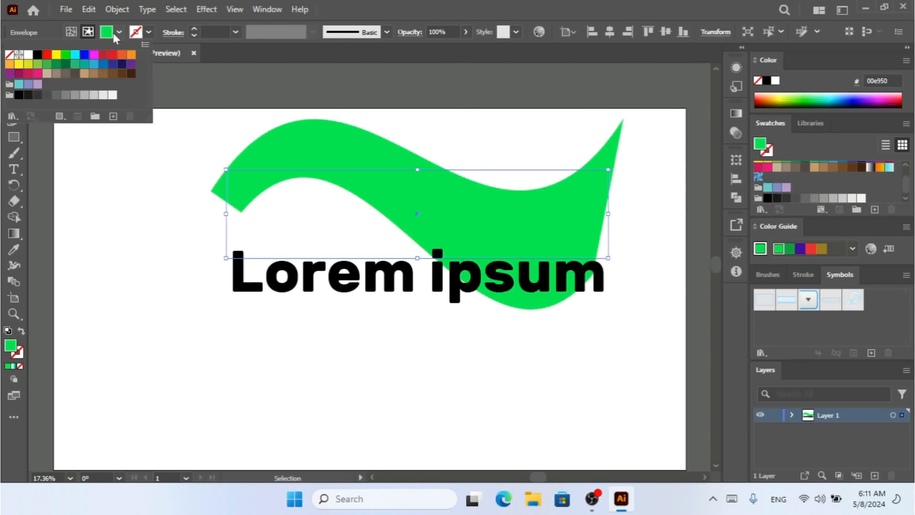
pyautogui.click(101, 56)
pyautogui.click(67, 56)
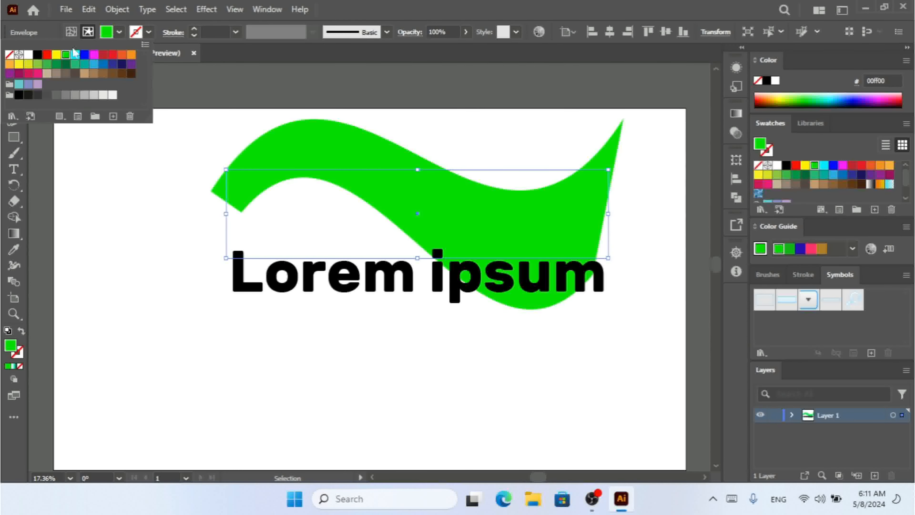
pyautogui.click(71, 32)
pyautogui.click(71, 32)
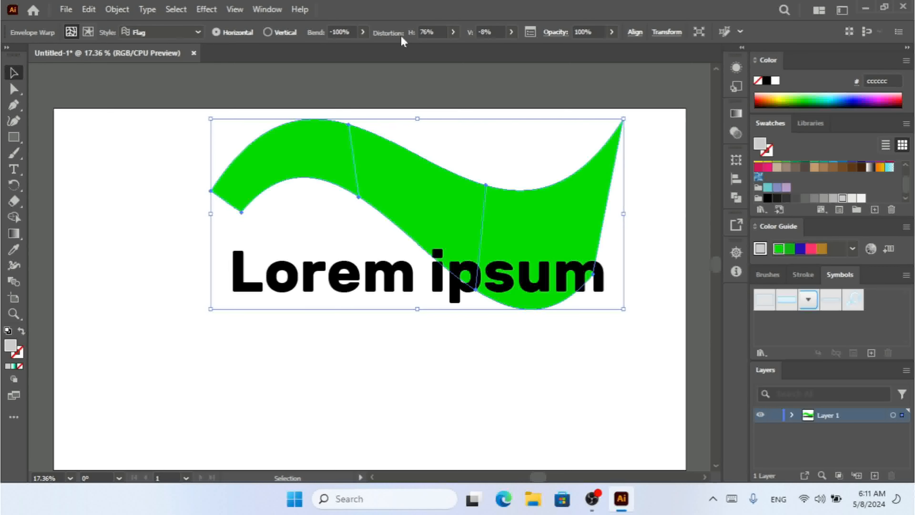
# Step: Review the envelope options of the warped green shape and close them without changes
pyautogui.click(534, 32)
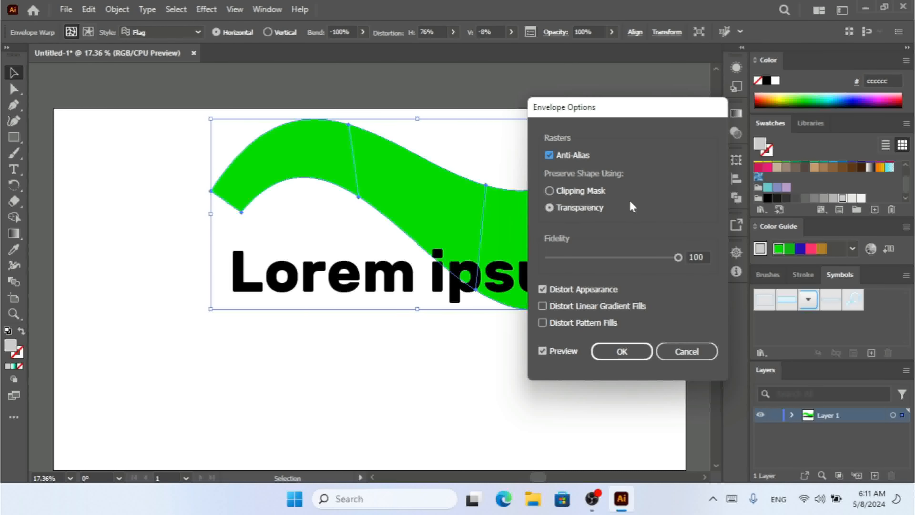
pyautogui.click(686, 352)
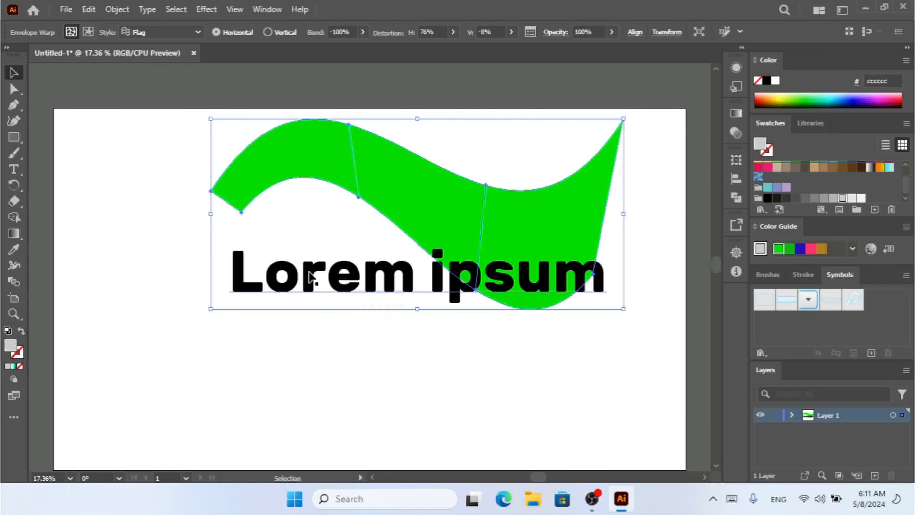
# Step: Warp the "Lorem ipsum" text with an Envelope Distort warp, using the horizontal Arc style and a 52% bend
pyautogui.click(310, 277)
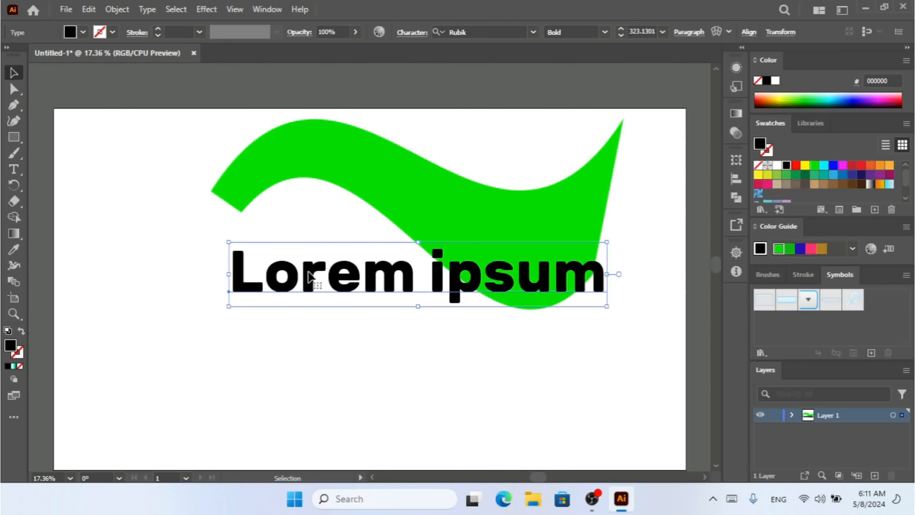
pyautogui.click(119, 9)
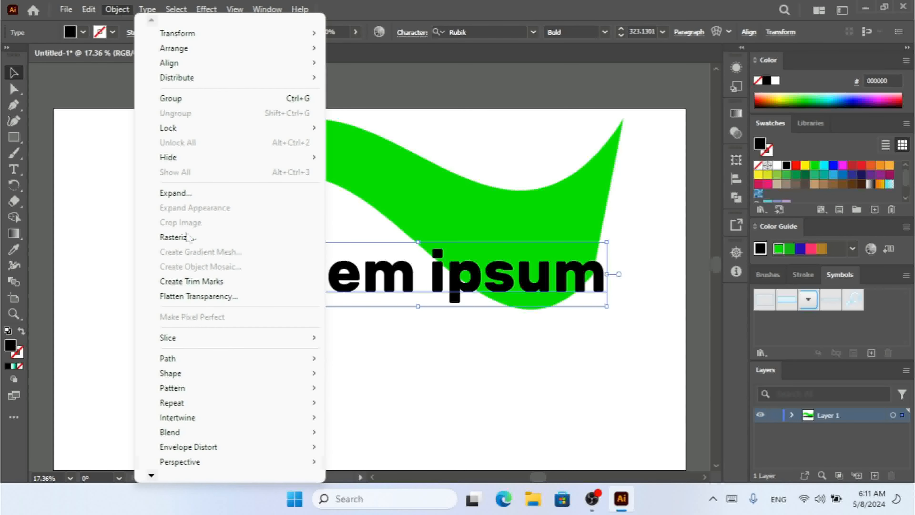
pyautogui.moveTo(281, 446)
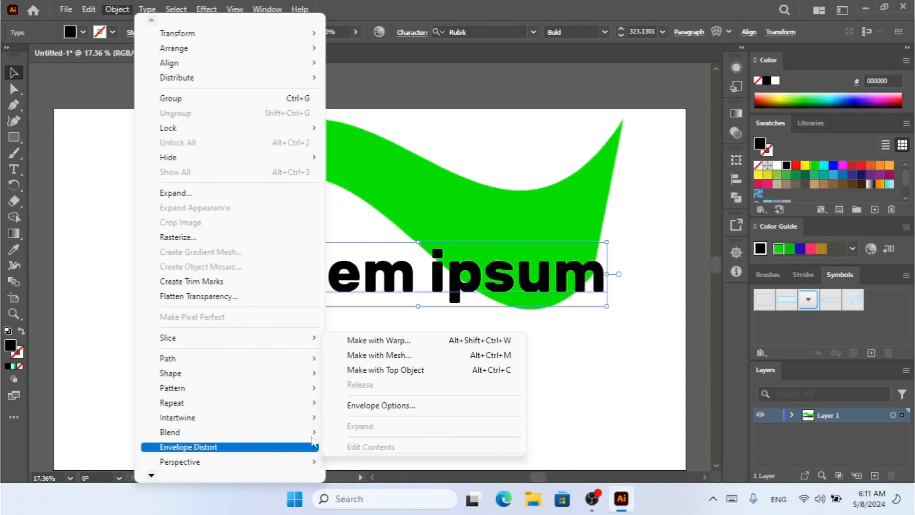
pyautogui.click(417, 346)
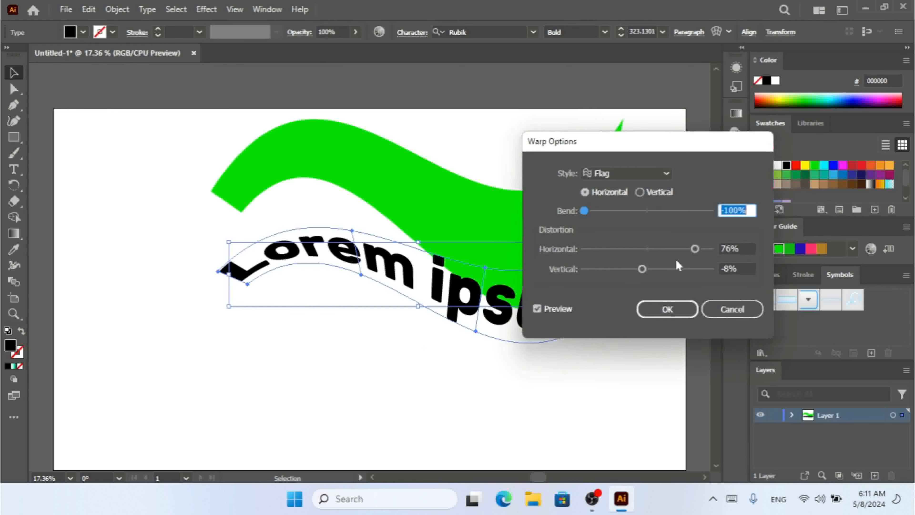
pyautogui.click(630, 174)
pyautogui.click(626, 190)
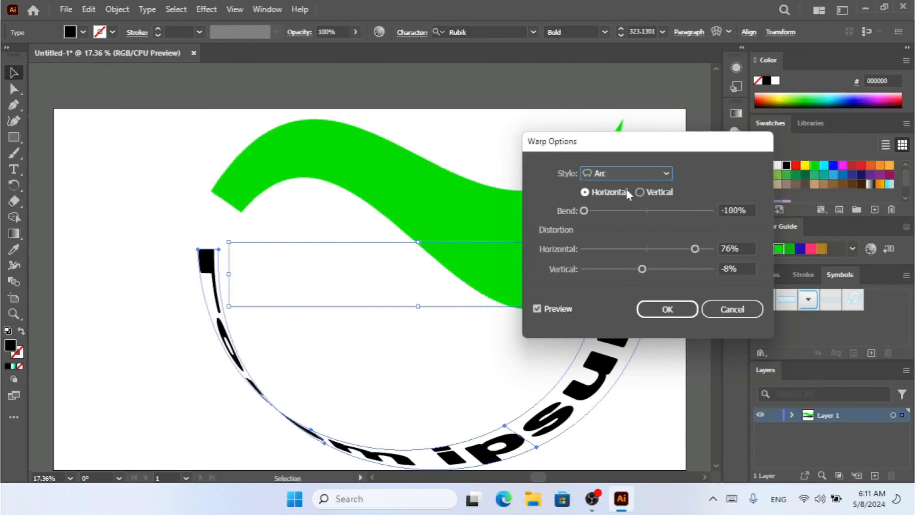
pyautogui.click(641, 210)
pyautogui.moveTo(643, 211); pyautogui.dragTo(680, 214)
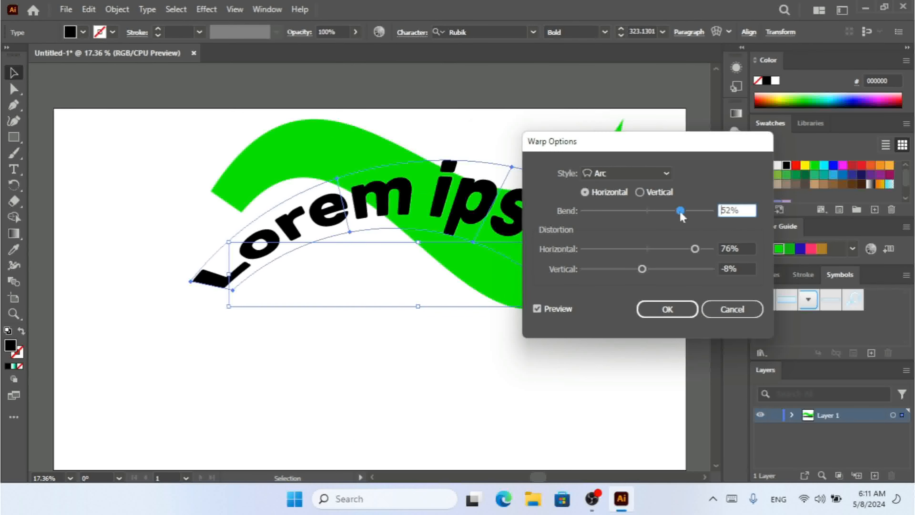
pyautogui.click(664, 308)
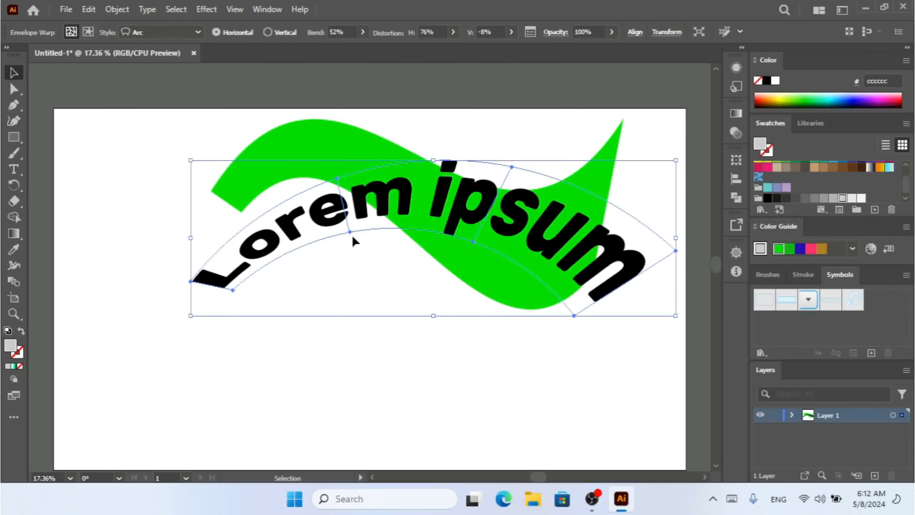
# Step: Replace the "Lorem ipsum" wording inside the warped text with "edit text" and leave content editing
pyautogui.doubleClick(382, 201)
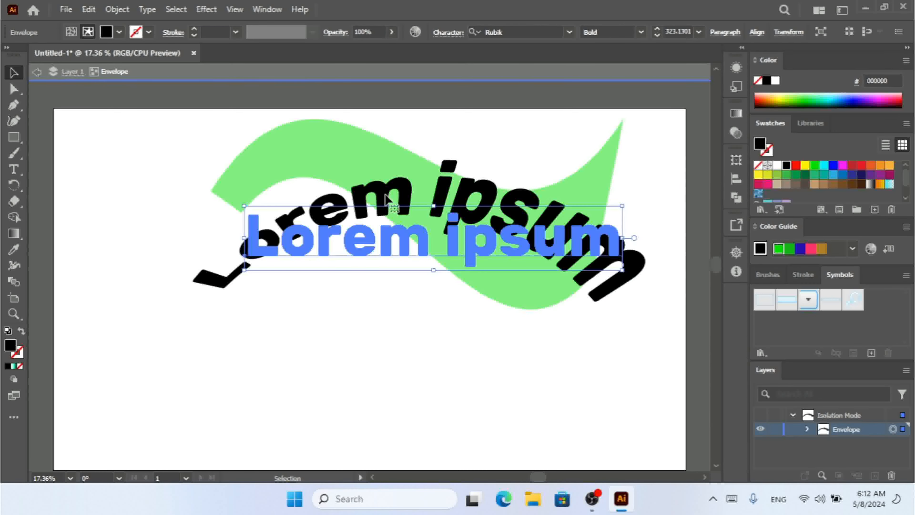
pyautogui.doubleClick(397, 257)
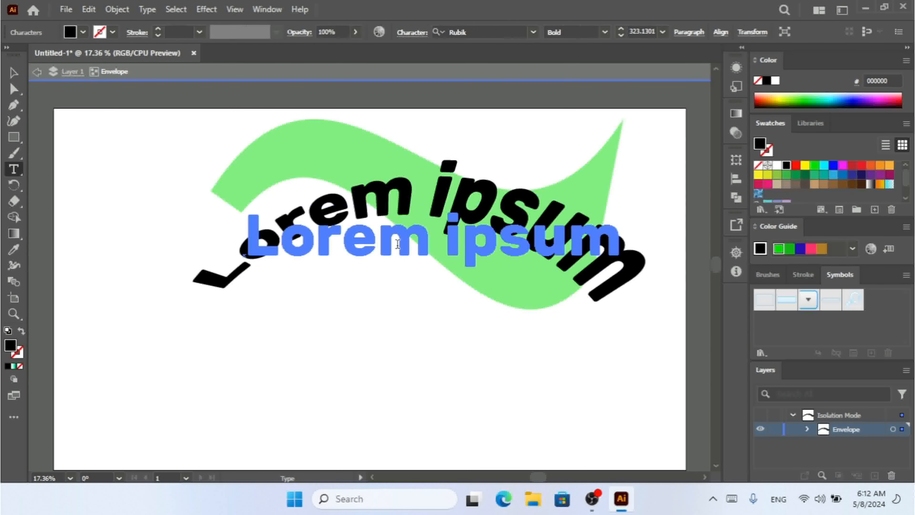
pyautogui.hotkey('ctrl', 'a')
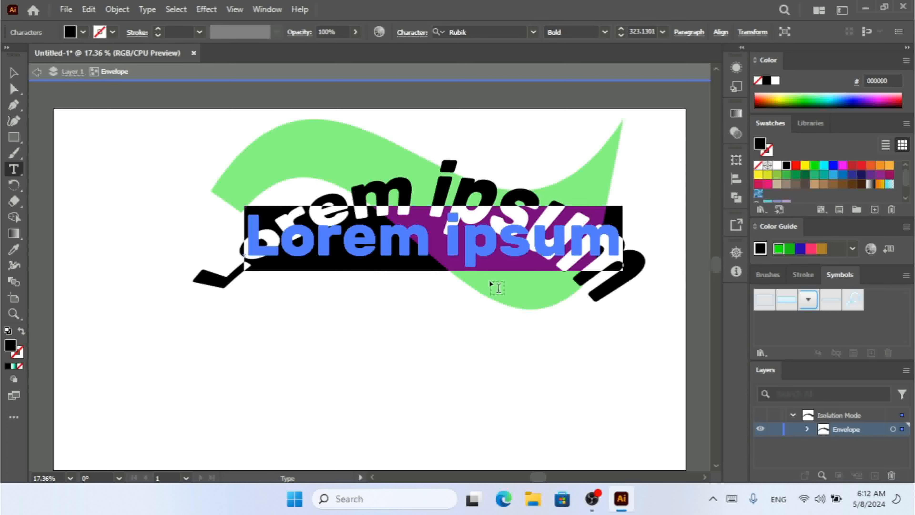
pyautogui.write('ediy')
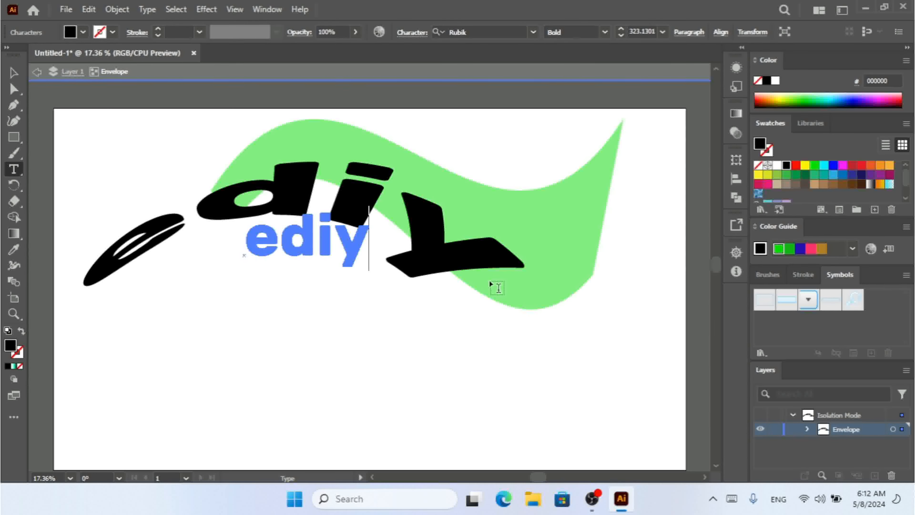
pyautogui.press('BackSpace')
pyautogui.write('t text')
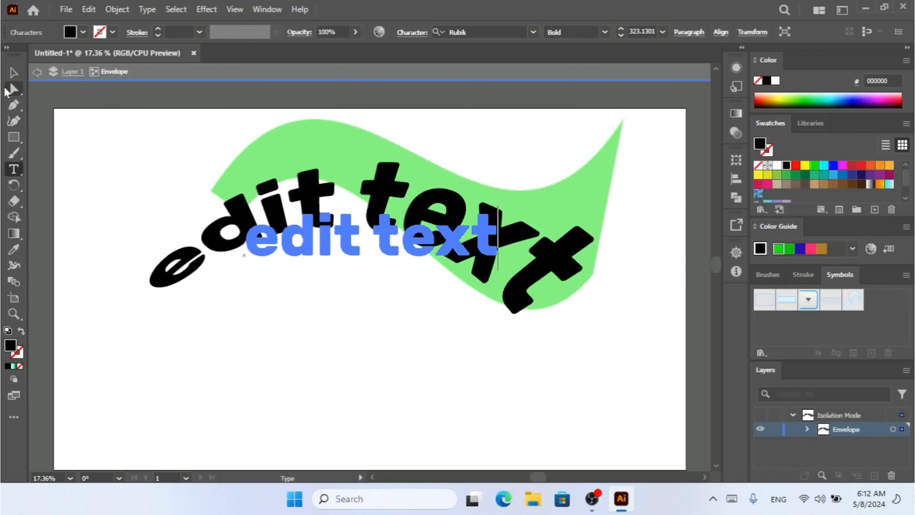
pyautogui.click(14, 72)
pyautogui.click(336, 337)
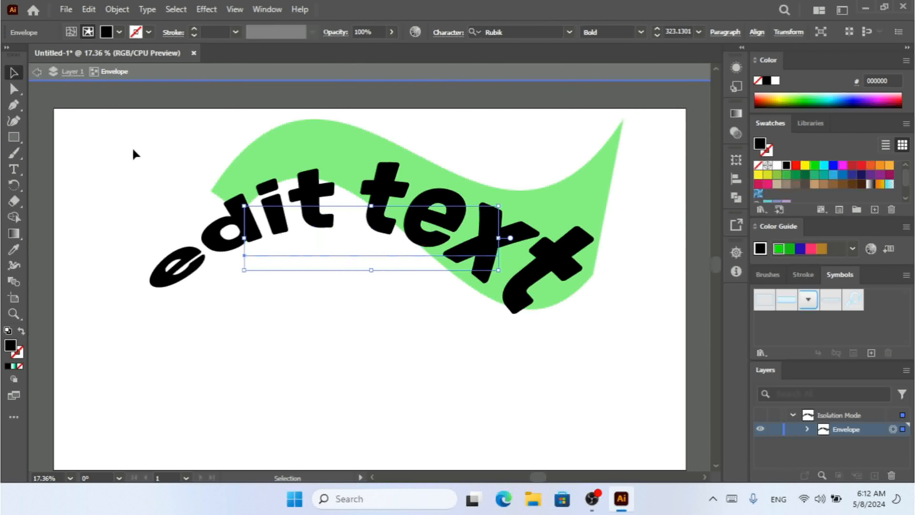
pyautogui.doubleClick(133, 149)
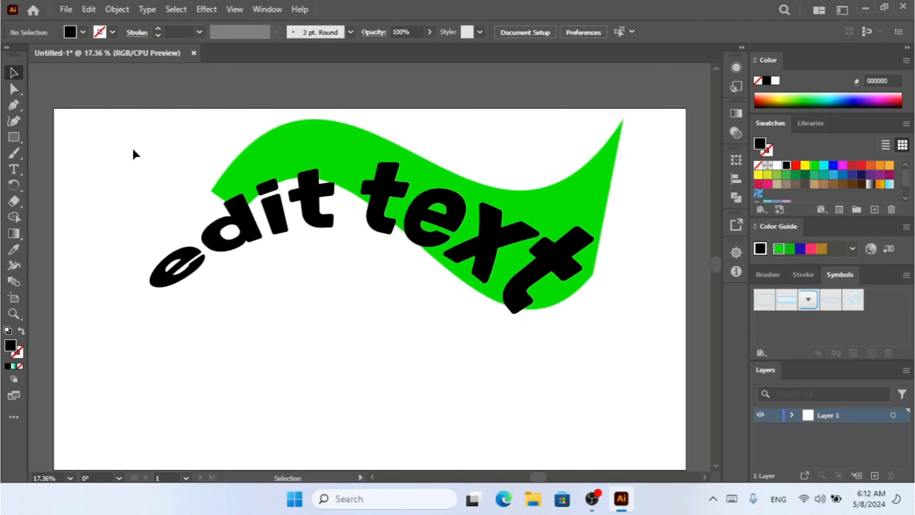
# Step: Move the warped text slightly lower on the artboard, below its position over the green shape
pyautogui.click(321, 218)
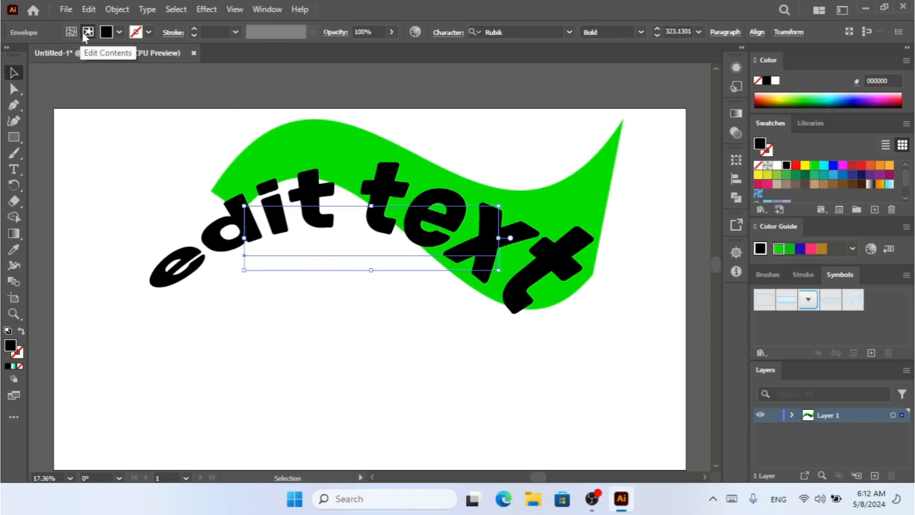
pyautogui.click(153, 229)
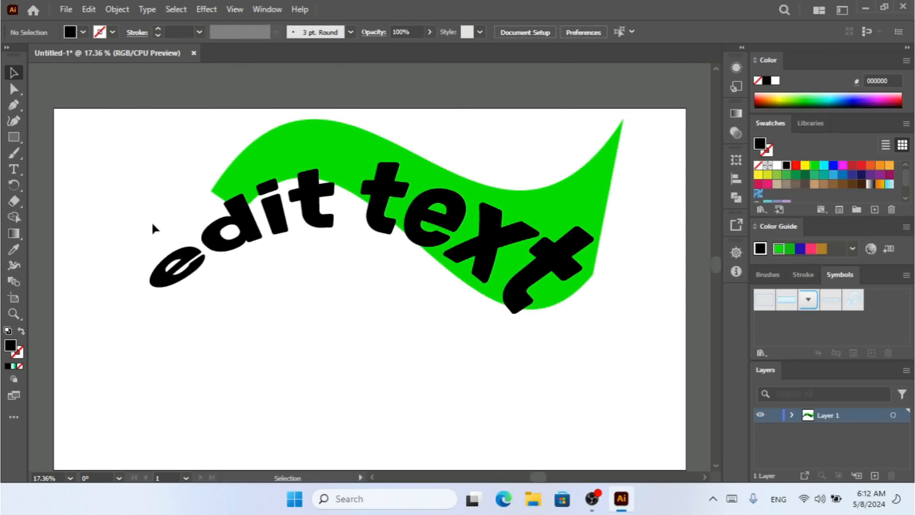
pyautogui.moveTo(220, 255); pyautogui.dragTo(209, 304)
# Step: Enter the warped text's isolated contents and exit back to the normal artboard, trying both ways of leaving isolation
pyautogui.doubleClick(276, 282)
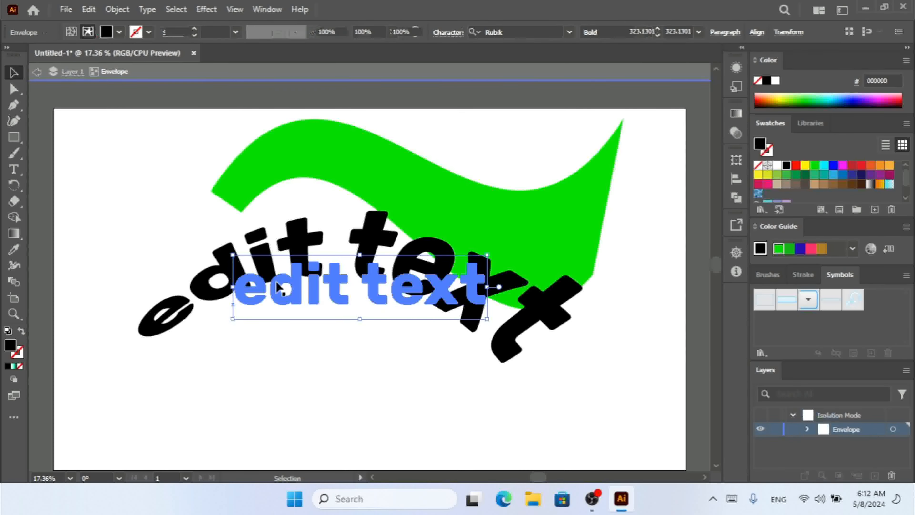
pyautogui.doubleClick(344, 306)
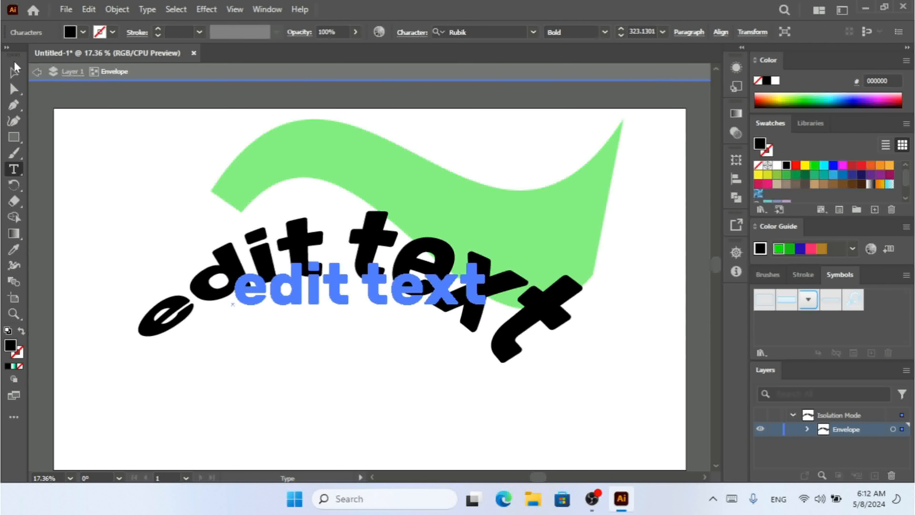
pyautogui.click(13, 72)
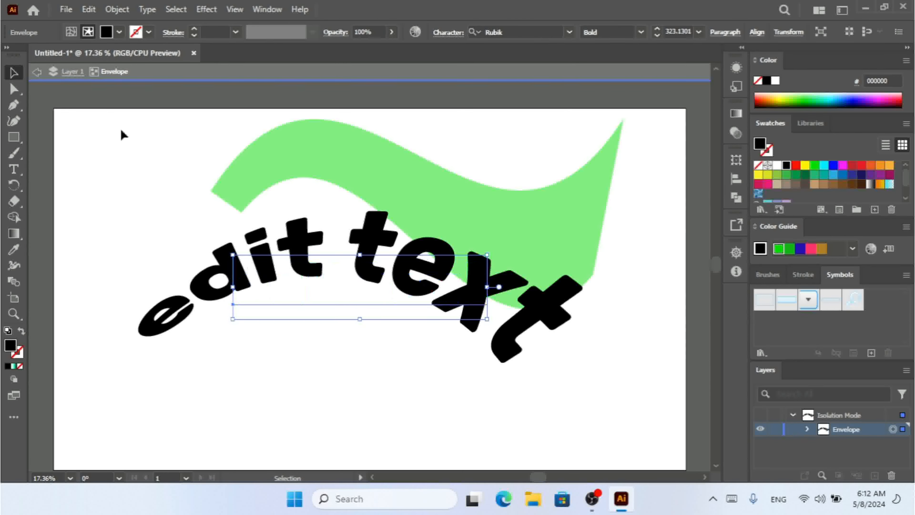
pyautogui.doubleClick(123, 135)
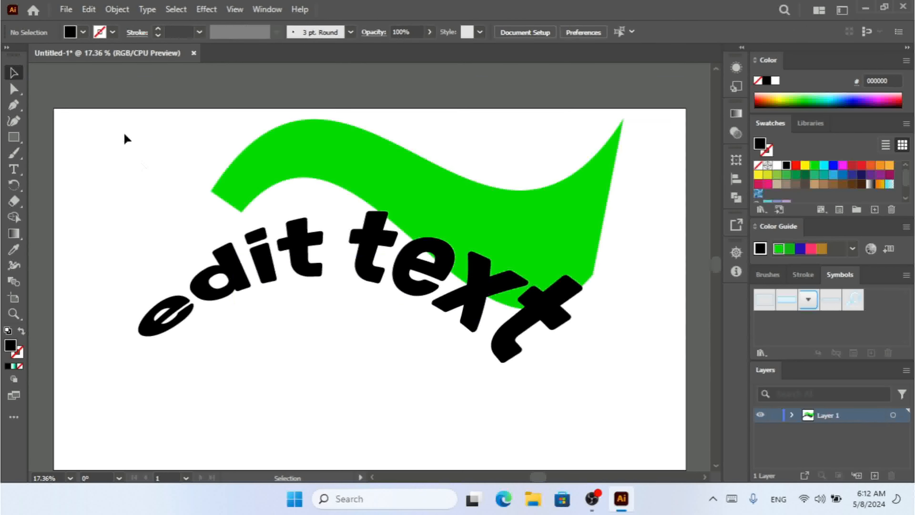
pyautogui.doubleClick(220, 282)
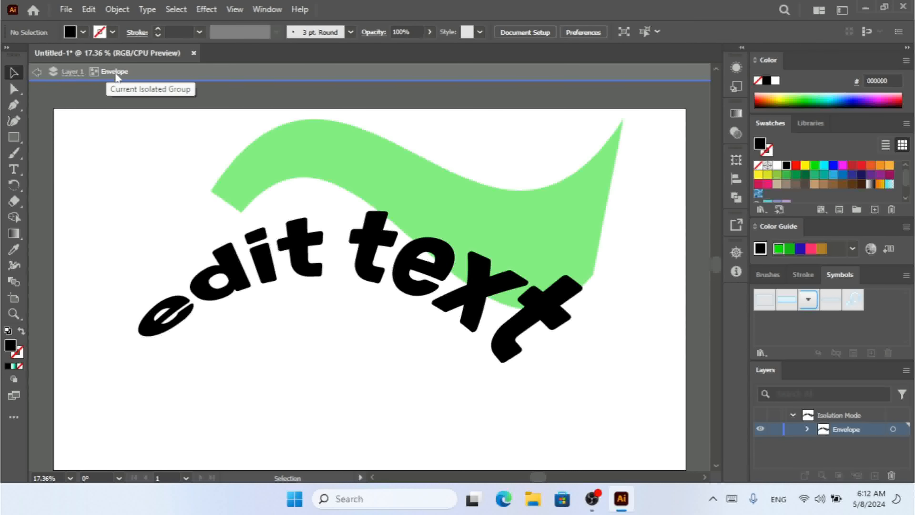
pyautogui.click(37, 75)
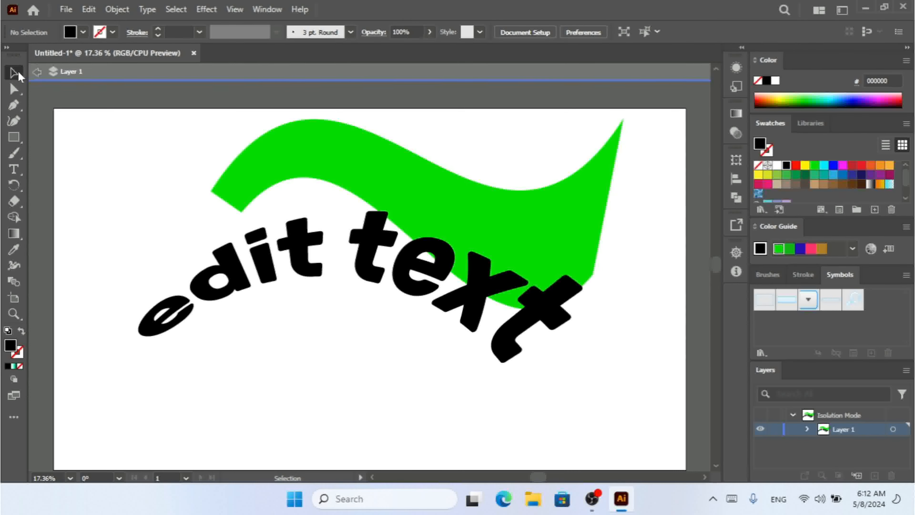
pyautogui.doubleClick(127, 168)
# Step: Compare the envelope and content editing options of the warped text with those of the green flag shape
pyautogui.click(281, 285)
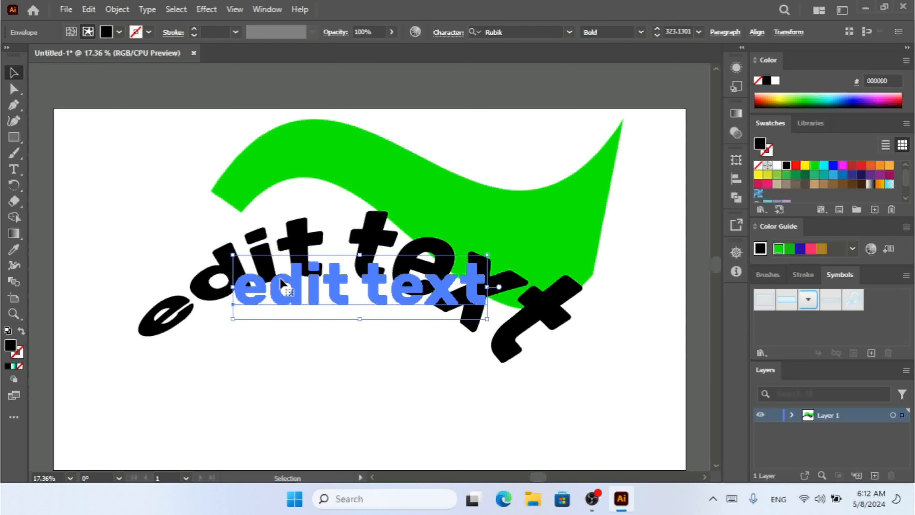
pyautogui.click(335, 155)
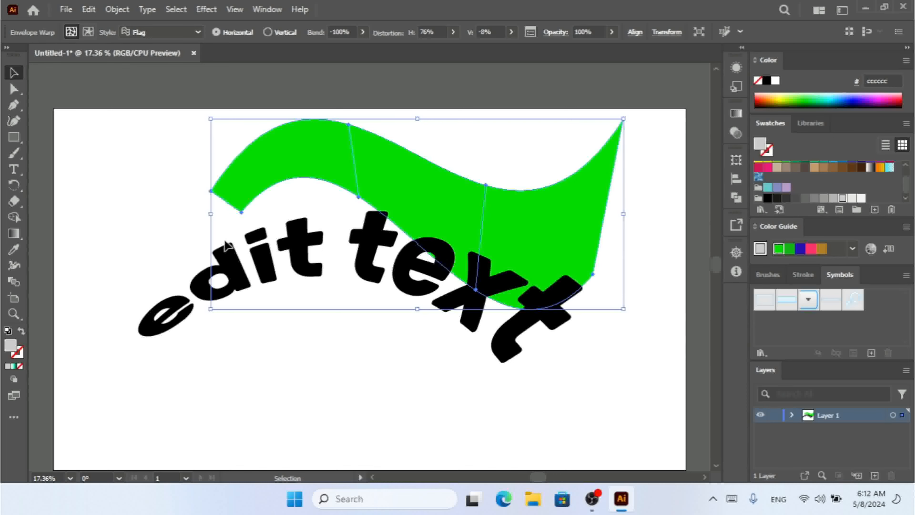
pyautogui.click(194, 294)
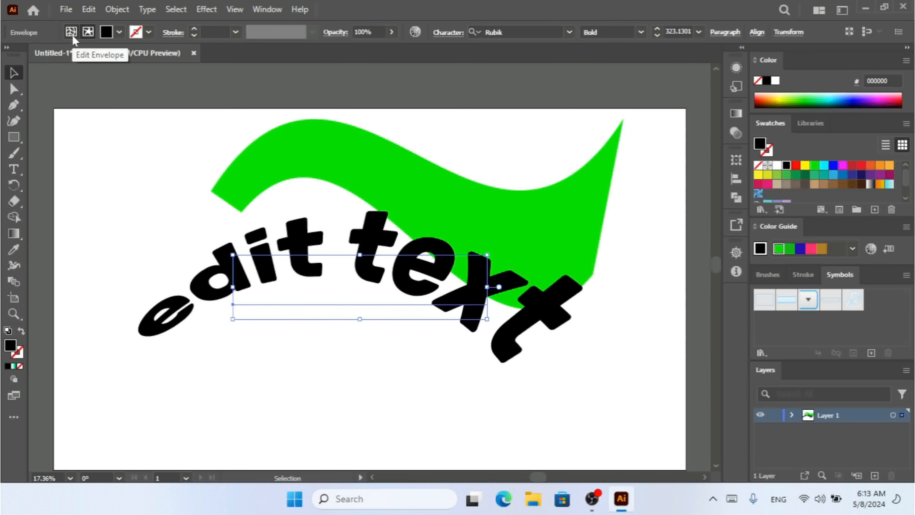
pyautogui.click(357, 147)
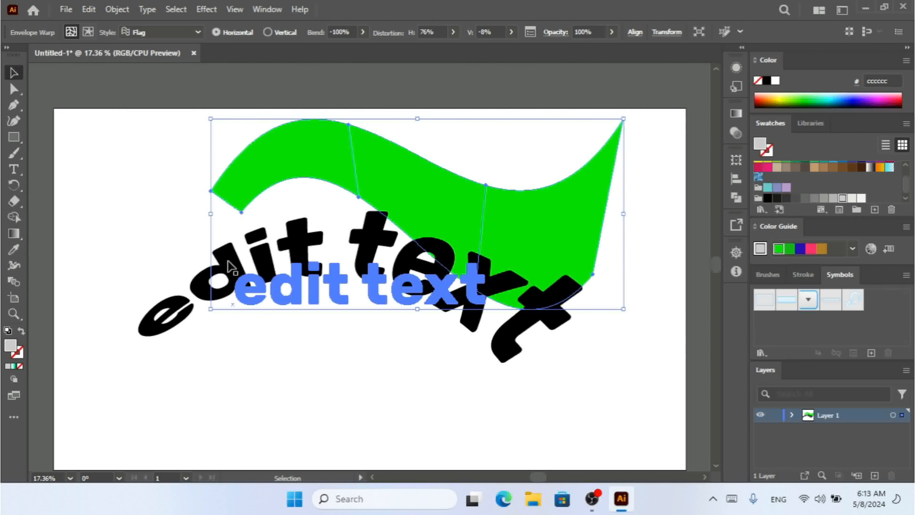
pyautogui.click(191, 296)
pyautogui.click(207, 297)
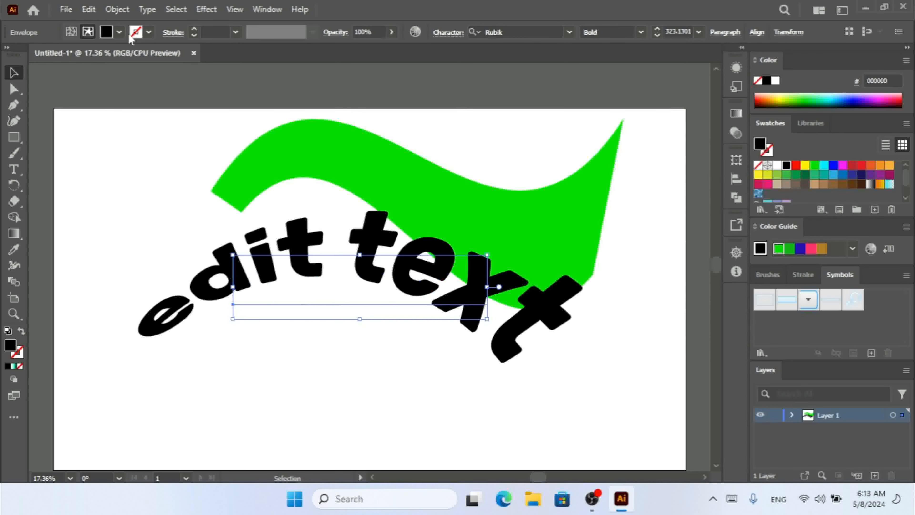
# Step: Release the text from its envelope and shift the separated grey arc mesh over the unwarped text
pyautogui.click(119, 9)
pyautogui.moveTo(284, 447)
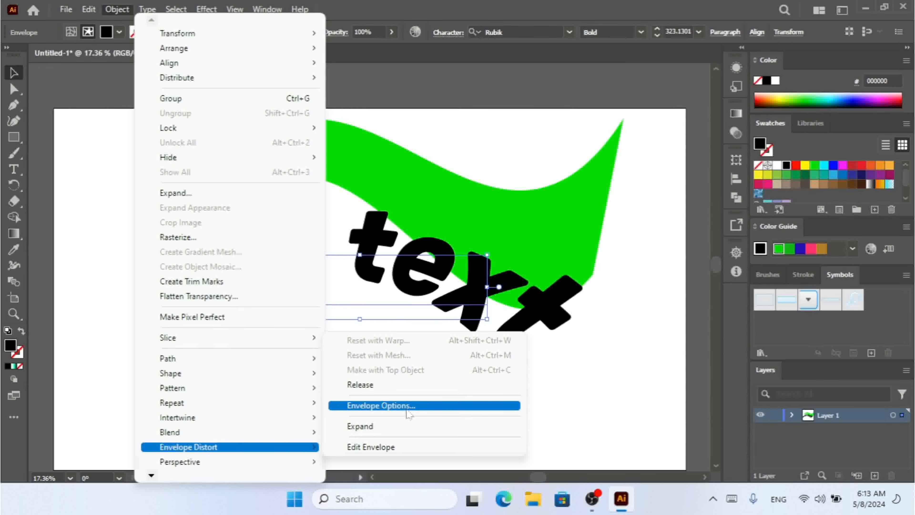
pyautogui.click(376, 385)
pyautogui.click(529, 387)
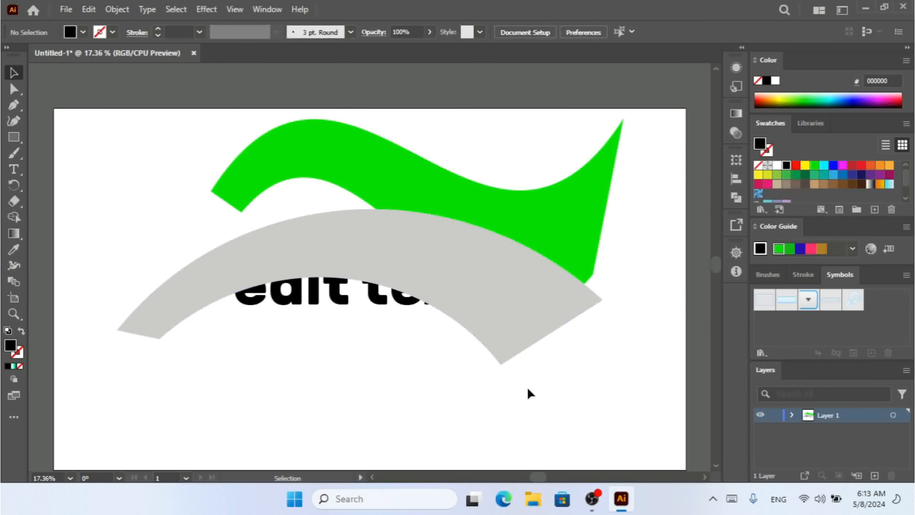
pyautogui.moveTo(533, 286); pyautogui.dragTo(485, 270)
pyautogui.click(408, 293)
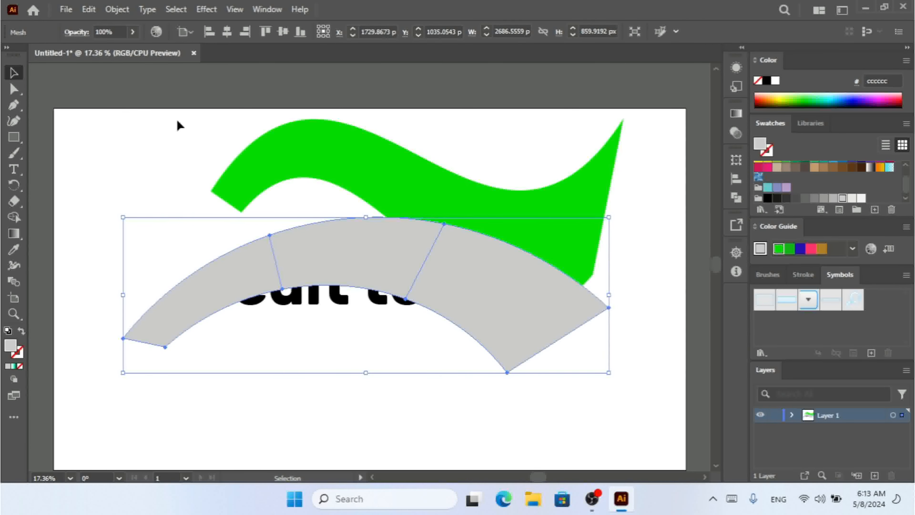
# Step: Delete all the artwork from the artboard, and review the available Envelope Distort commands
pyautogui.moveTo(177, 120); pyautogui.dragTo(556, 393)
pyautogui.press('Delete')
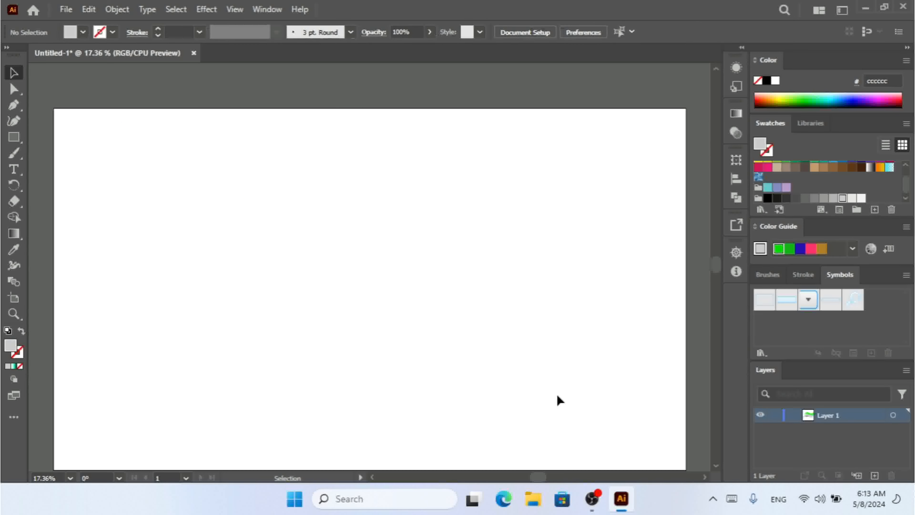
pyautogui.click(118, 10)
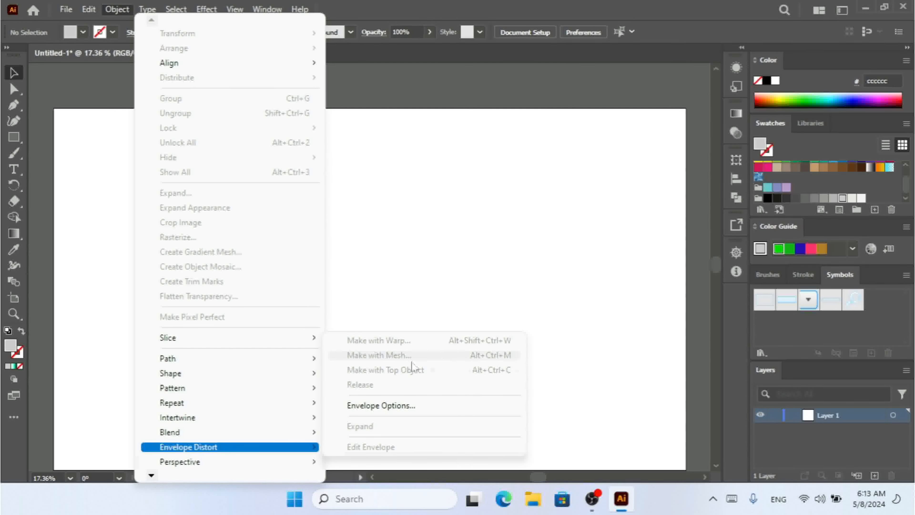
pyautogui.click(425, 143)
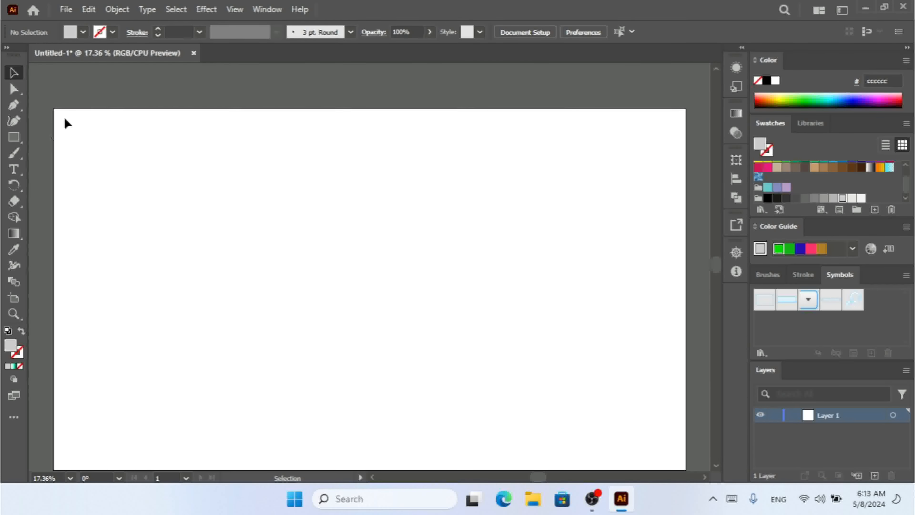
# Step: Draw a large rectangle across the middle of the artboard and fill it with dark green 005508
pyautogui.moveTo(15, 143); pyautogui.dragTo(54, 137)
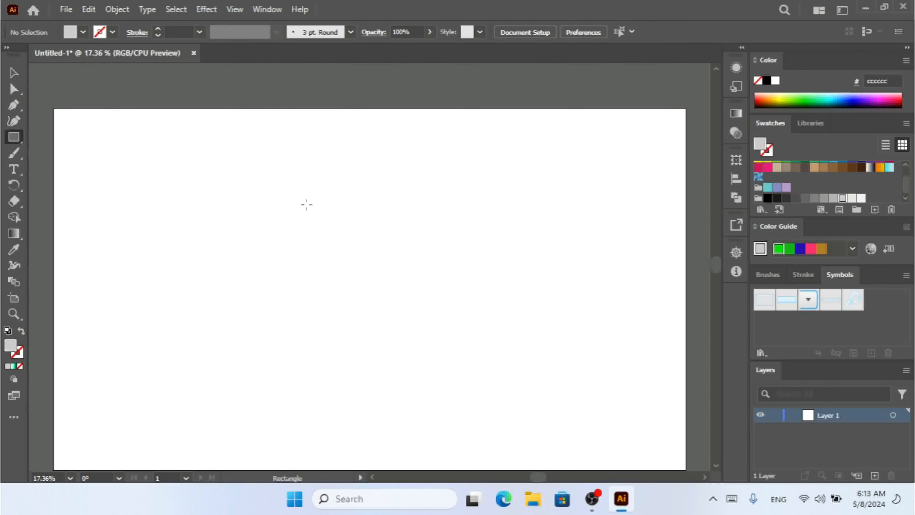
pyautogui.moveTo(269, 186); pyautogui.dragTo(592, 379)
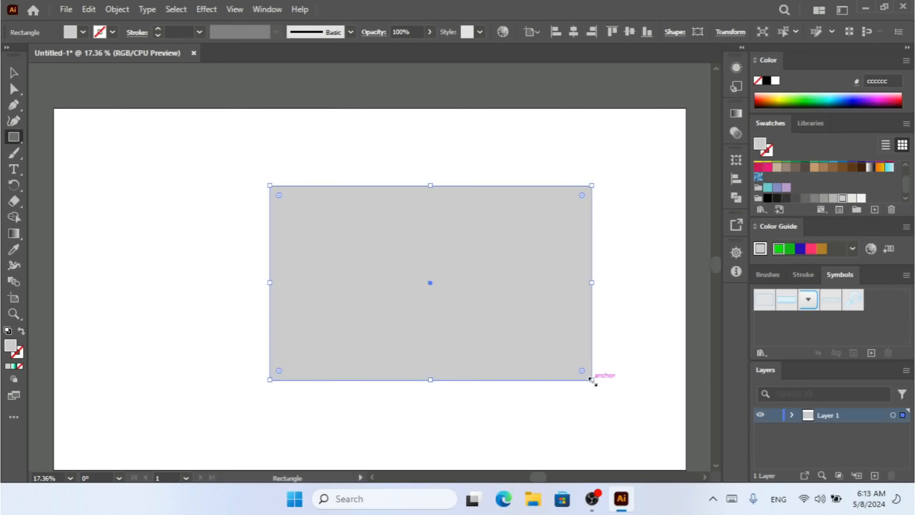
pyautogui.click(807, 102)
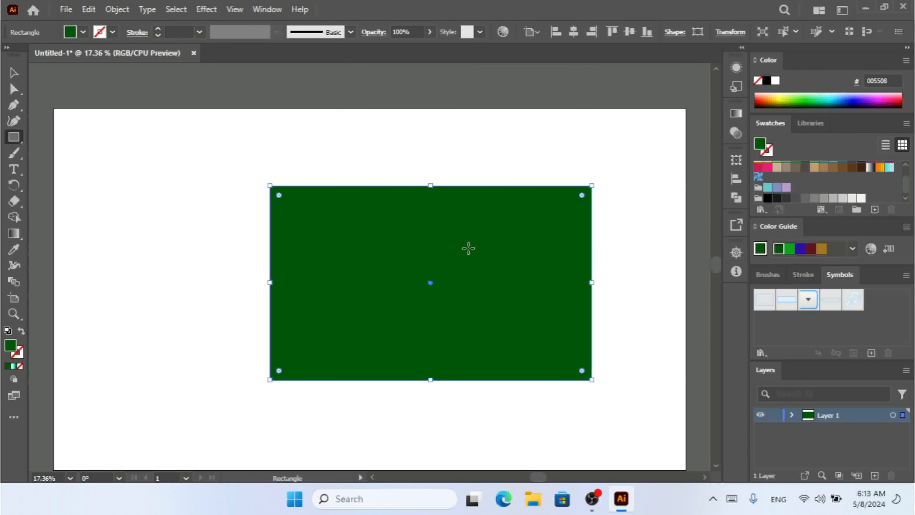
# Step: Apply Make with Mesh to the green rectangle with 3 rows and 3 columns, previewing other row and column counts first
pyautogui.click(120, 13)
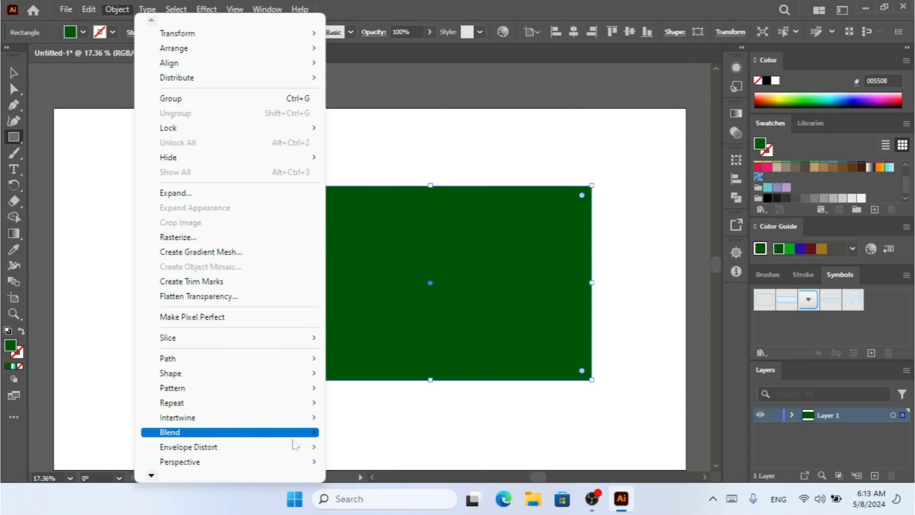
pyautogui.moveTo(296, 447)
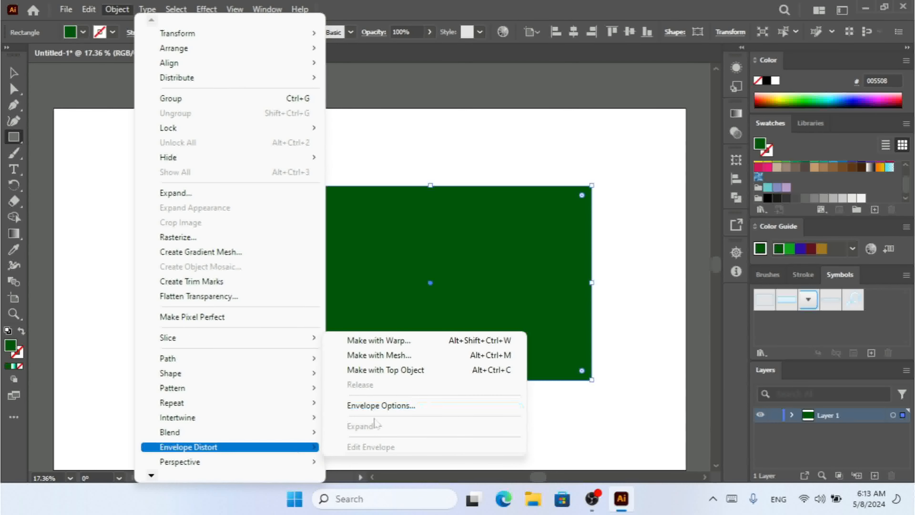
pyautogui.click(408, 356)
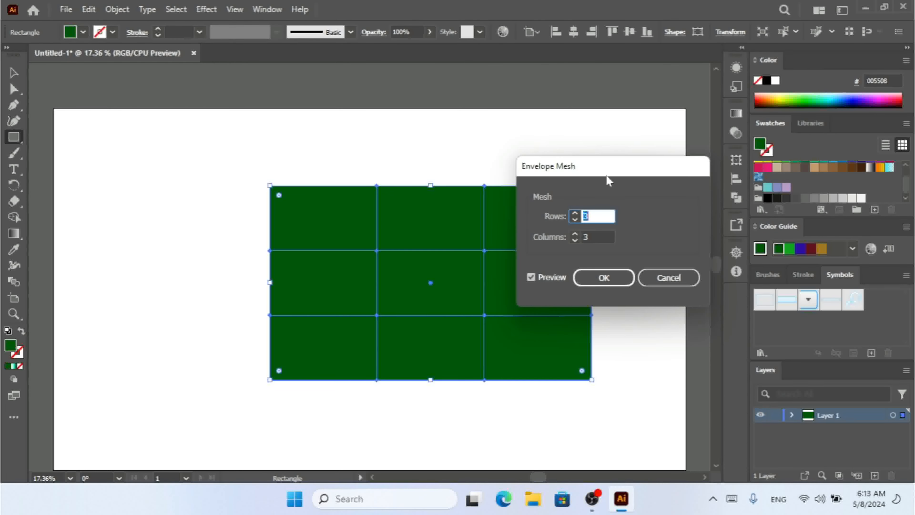
pyautogui.moveTo(606, 175); pyautogui.dragTo(612, 159)
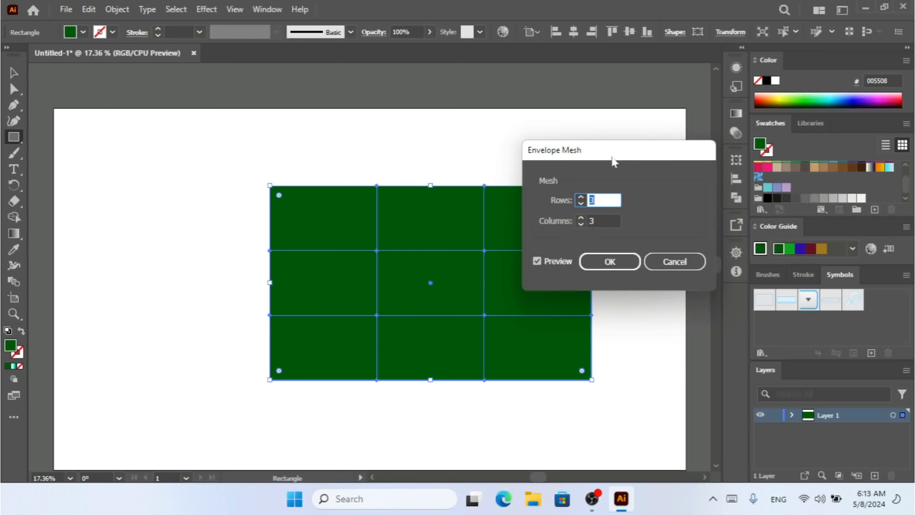
pyautogui.moveTo(613, 160); pyautogui.dragTo(617, 113)
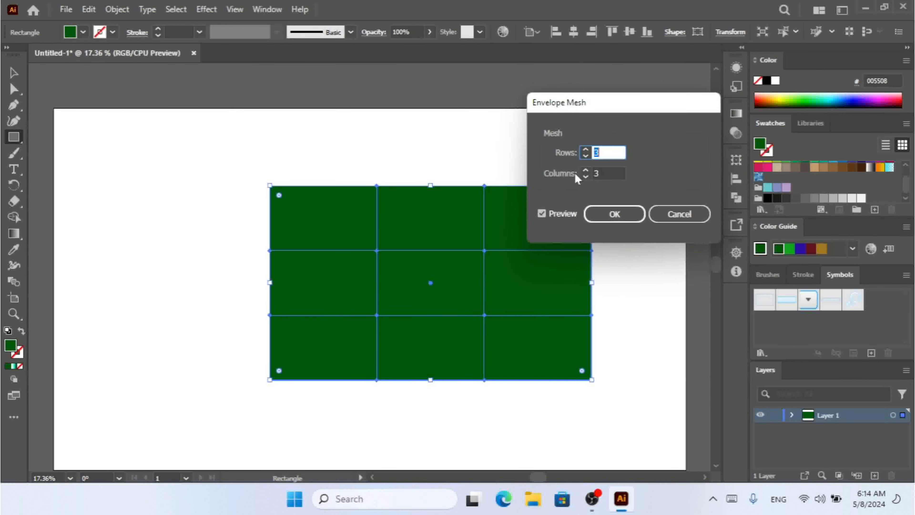
pyautogui.click(586, 150)
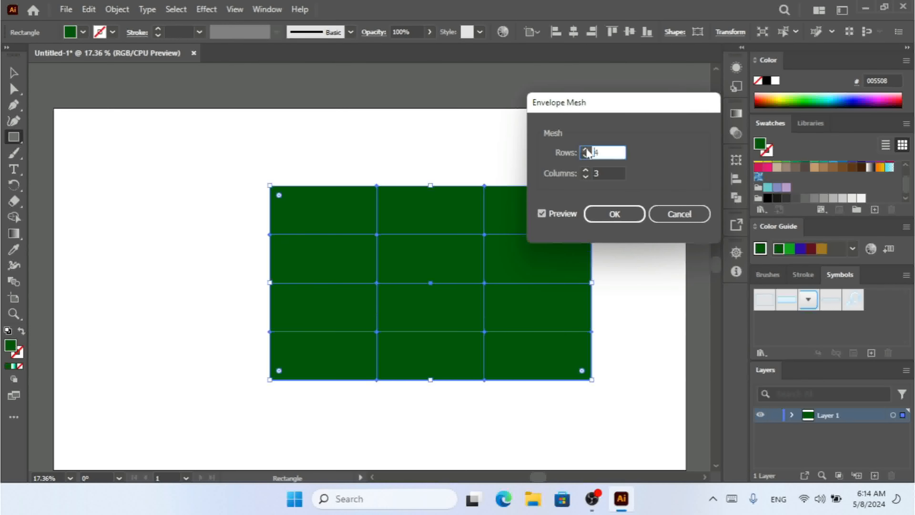
pyautogui.click(585, 151)
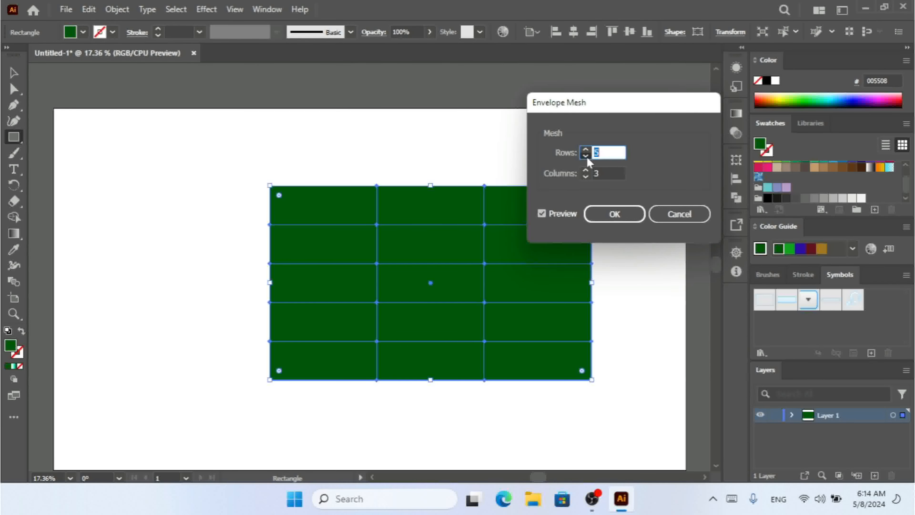
pyautogui.click(586, 155)
pyautogui.click(586, 155)
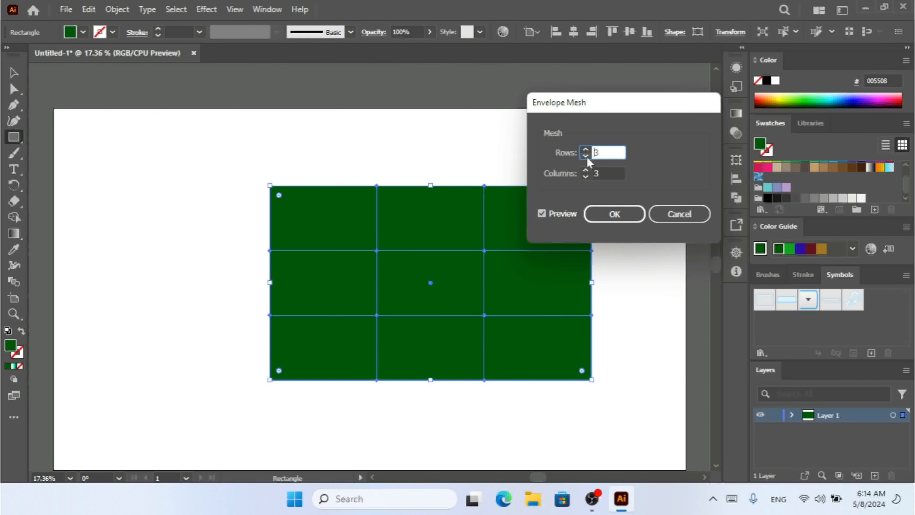
pyautogui.click(586, 170)
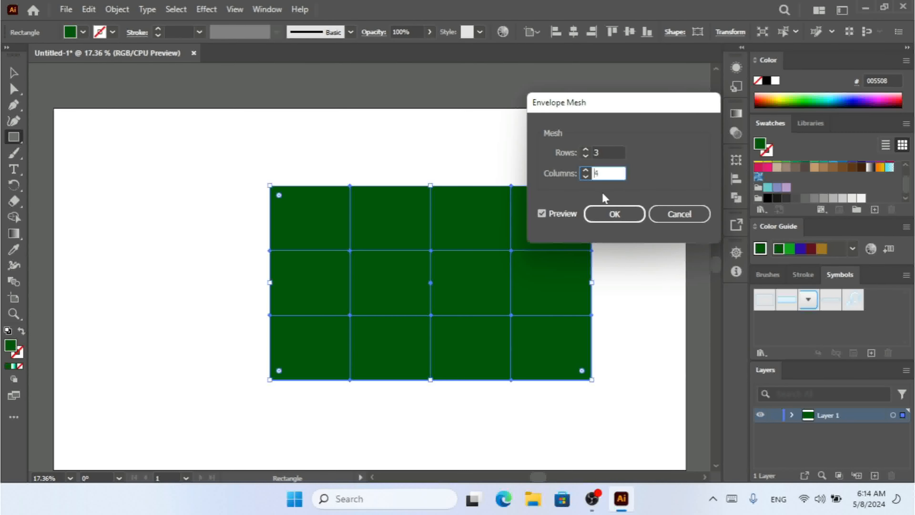
pyautogui.click(584, 176)
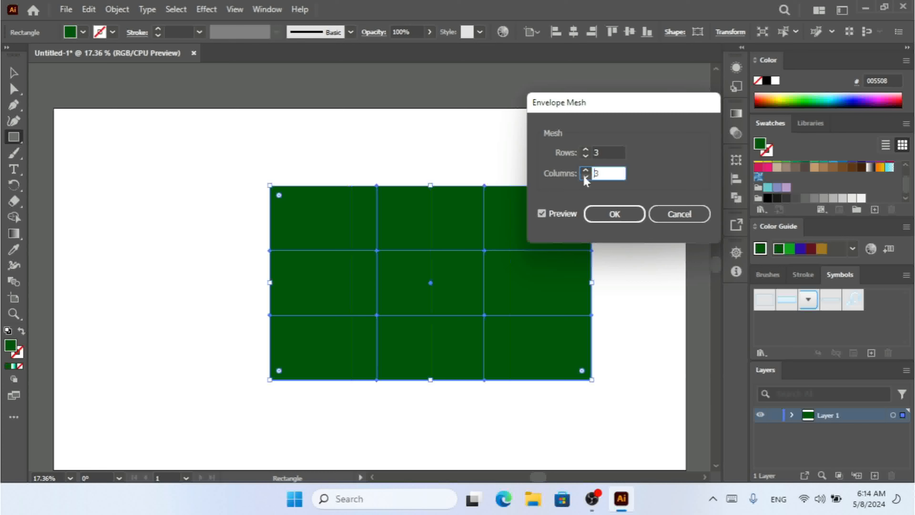
pyautogui.click(608, 212)
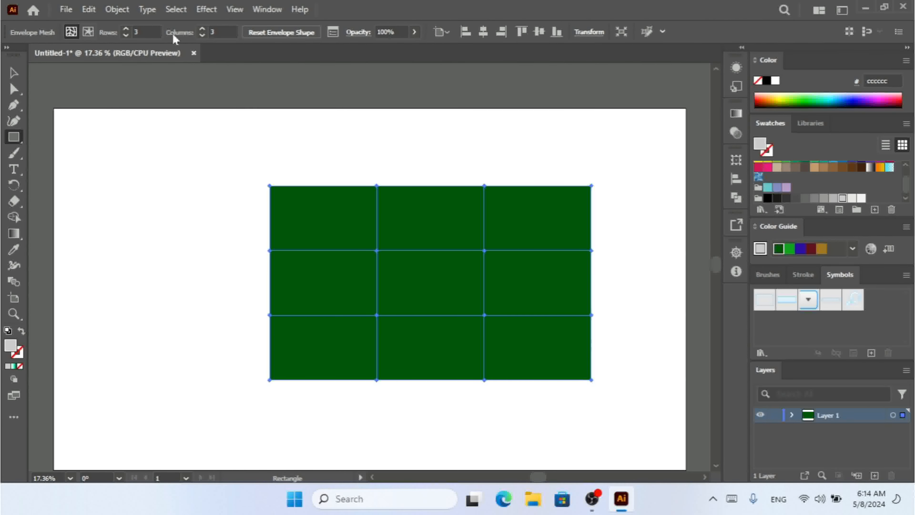
# Step: Check the mesh's envelope options, and pull its first inner mesh point and the top-edge point above it up and to the left
pyautogui.click(332, 34)
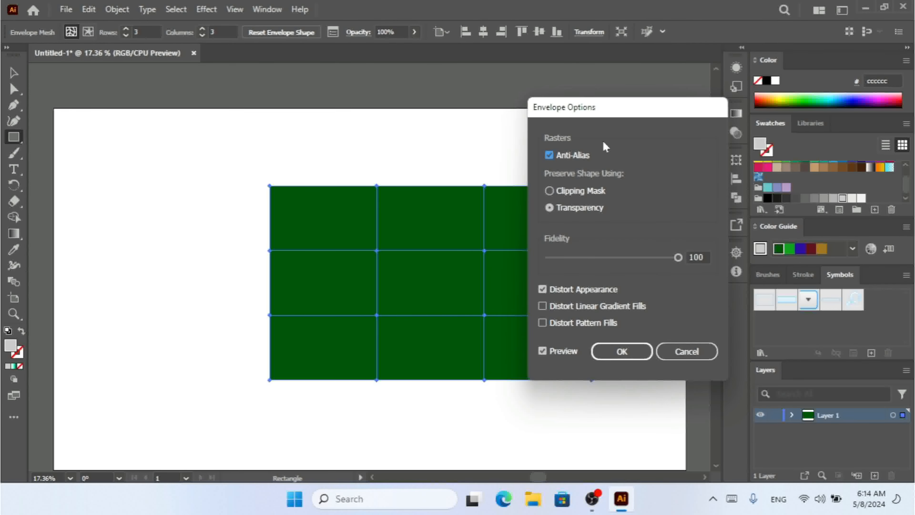
pyautogui.click(682, 354)
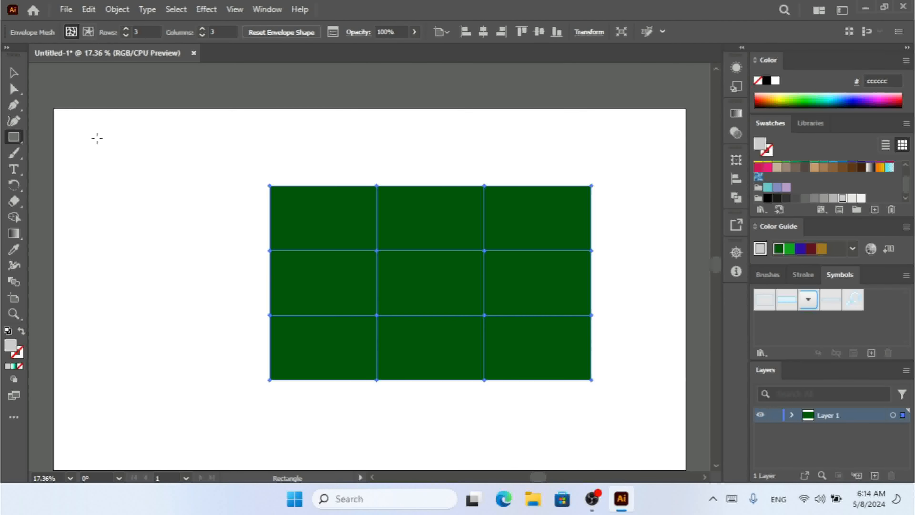
pyautogui.click(19, 93)
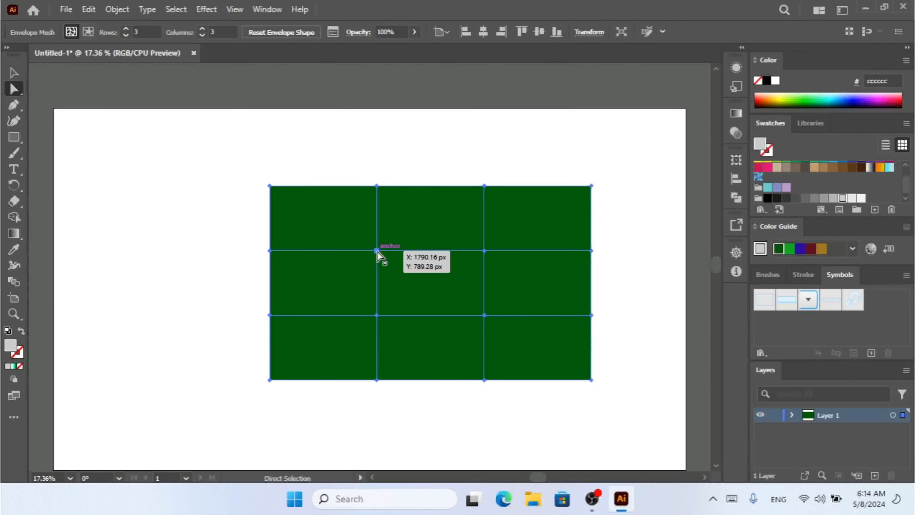
pyautogui.moveTo(376, 250); pyautogui.dragTo(359, 237)
pyautogui.moveTo(377, 185); pyautogui.dragTo(347, 149)
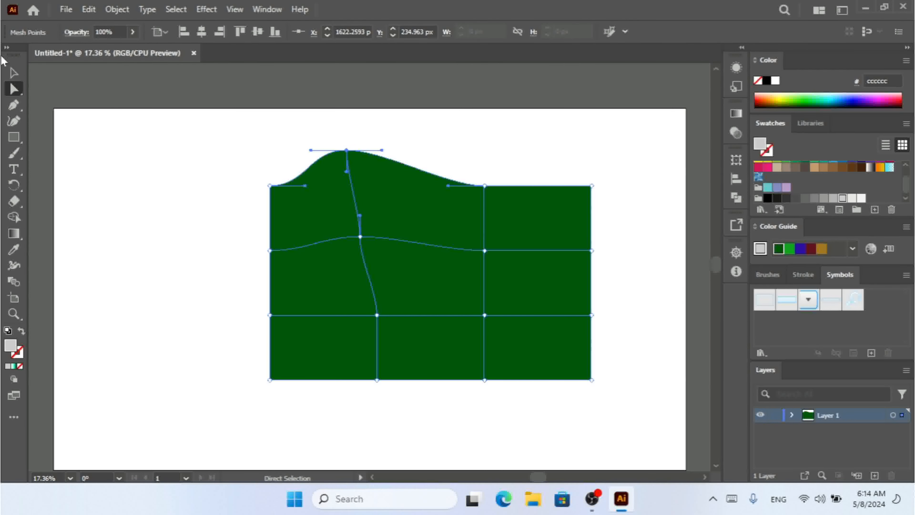
pyautogui.click(14, 72)
pyautogui.click(209, 214)
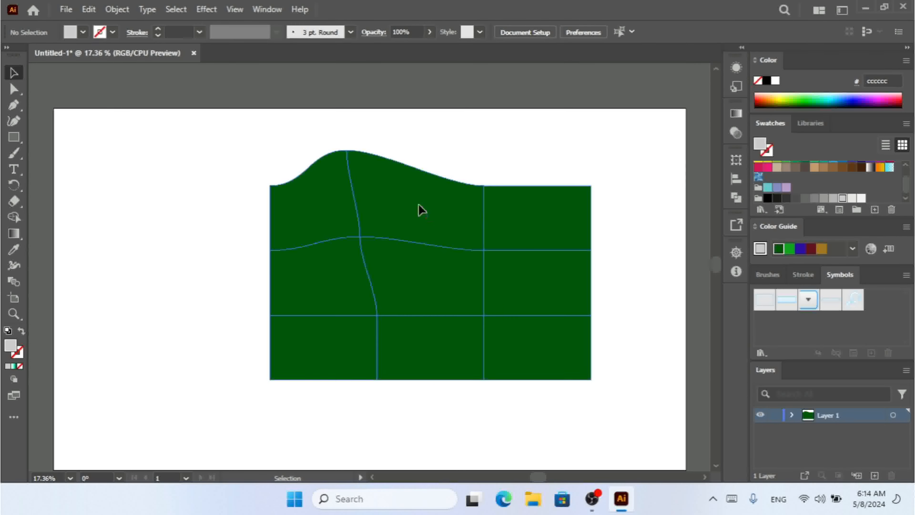
# Step: Lower the distorted green mesh's envelope fidelity to 0
pyautogui.click(419, 208)
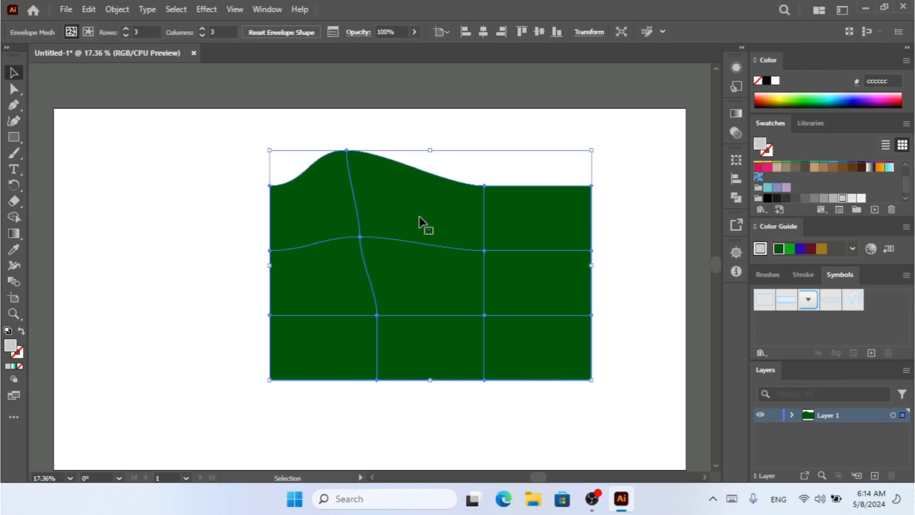
pyautogui.click(333, 31)
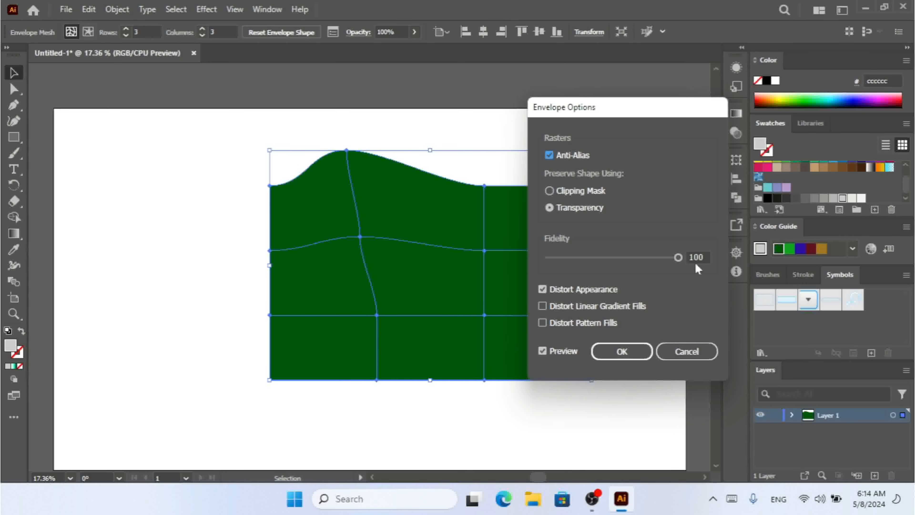
pyautogui.moveTo(678, 257); pyautogui.dragTo(531, 256)
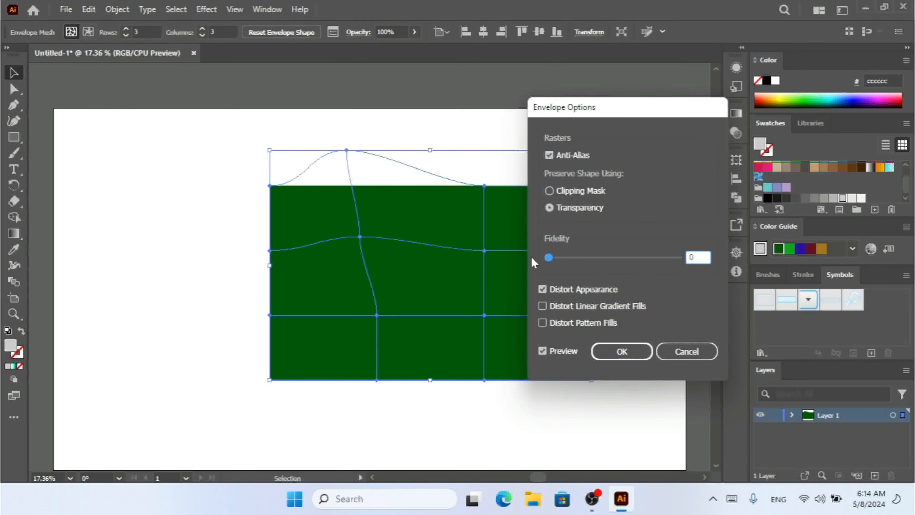
pyautogui.click(612, 350)
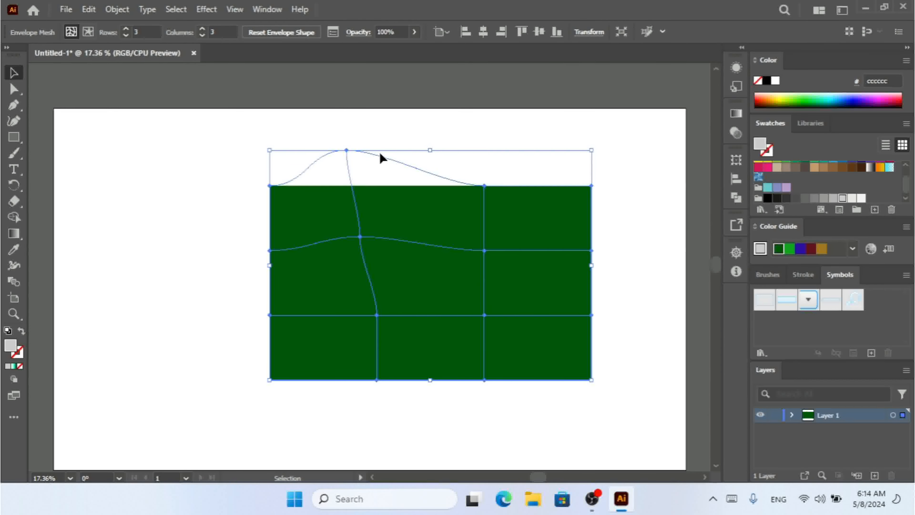
# Step: Raise the second inner point on the mesh's top edge to Y 0 px, and move the whole shape down and slightly left
pyautogui.click(13, 90)
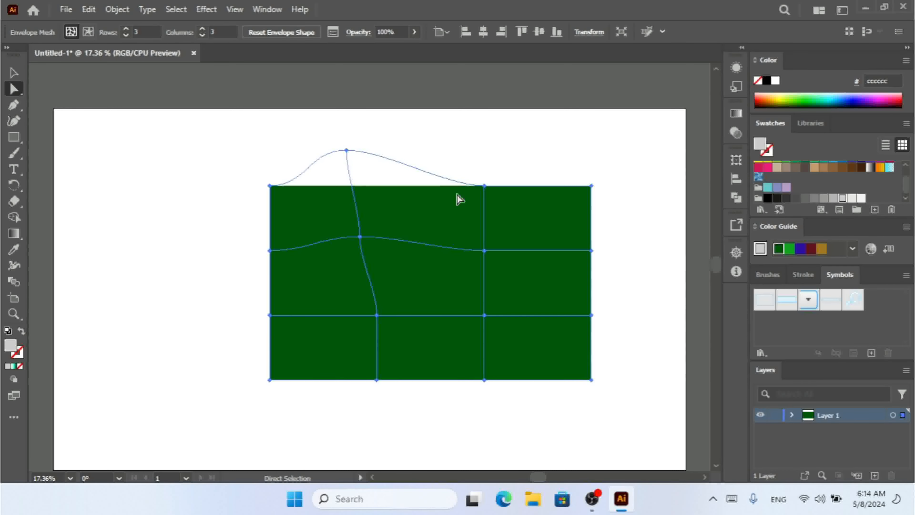
pyautogui.moveTo(484, 186); pyautogui.dragTo(476, 107)
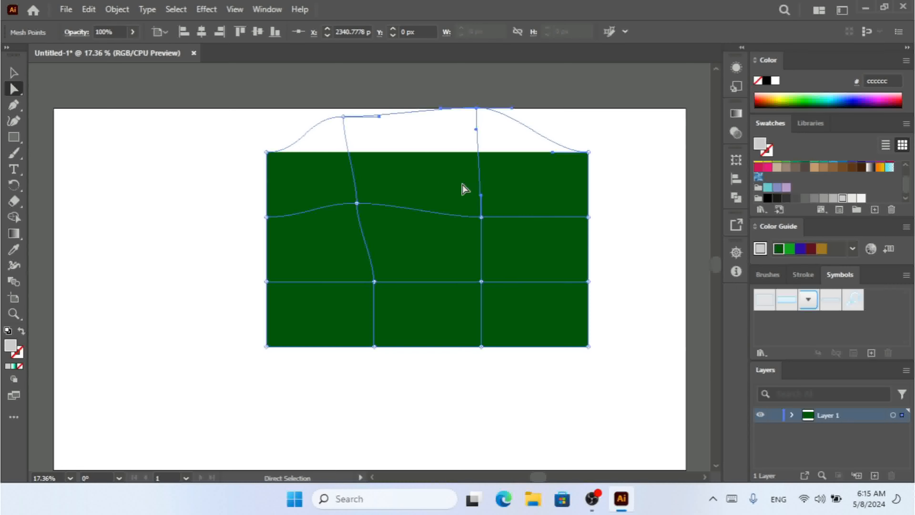
pyautogui.click(13, 73)
pyautogui.click(130, 232)
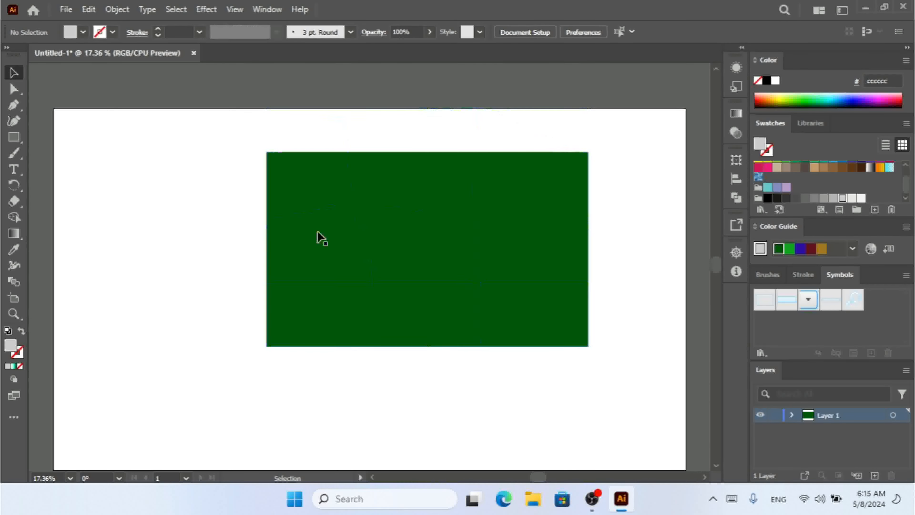
pyautogui.click(378, 230)
pyautogui.moveTo(377, 230); pyautogui.dragTo(360, 279)
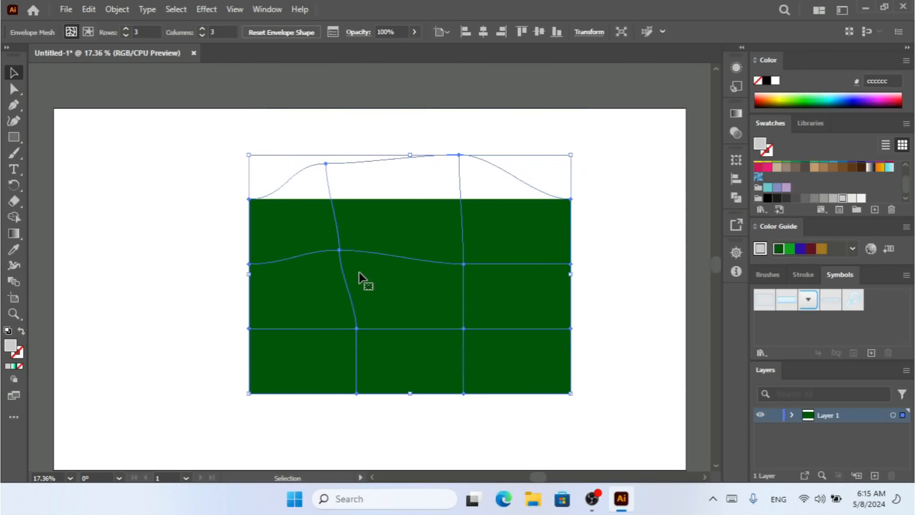
# Step: Set the green mesh's envelope fidelity to 100
pyautogui.click(333, 32)
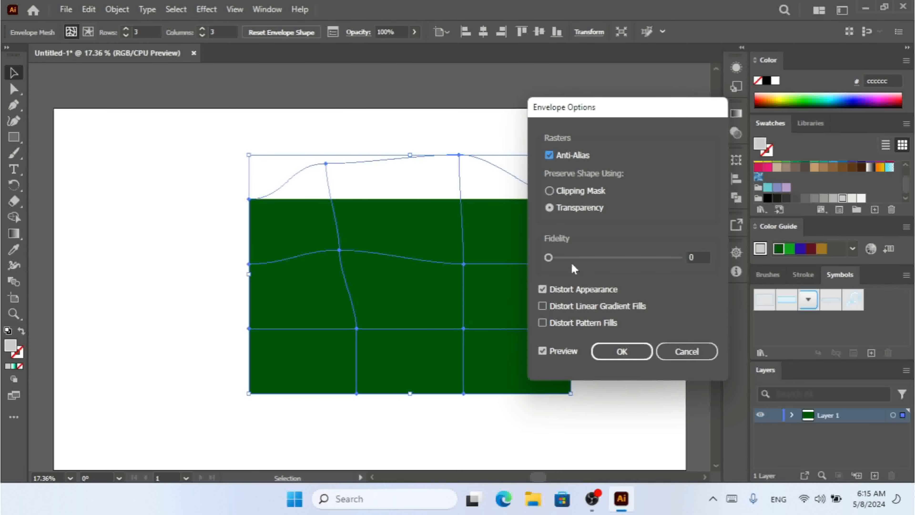
pyautogui.moveTo(549, 257); pyautogui.dragTo(697, 257)
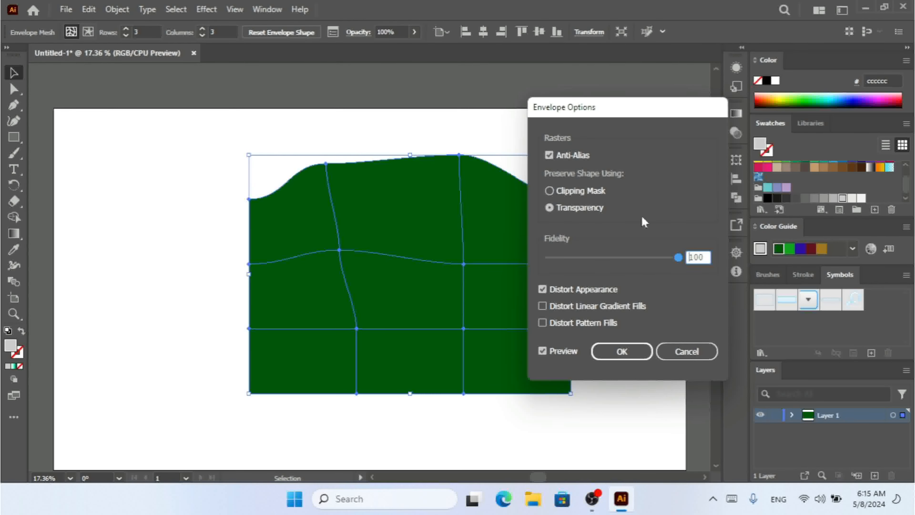
pyautogui.click(622, 352)
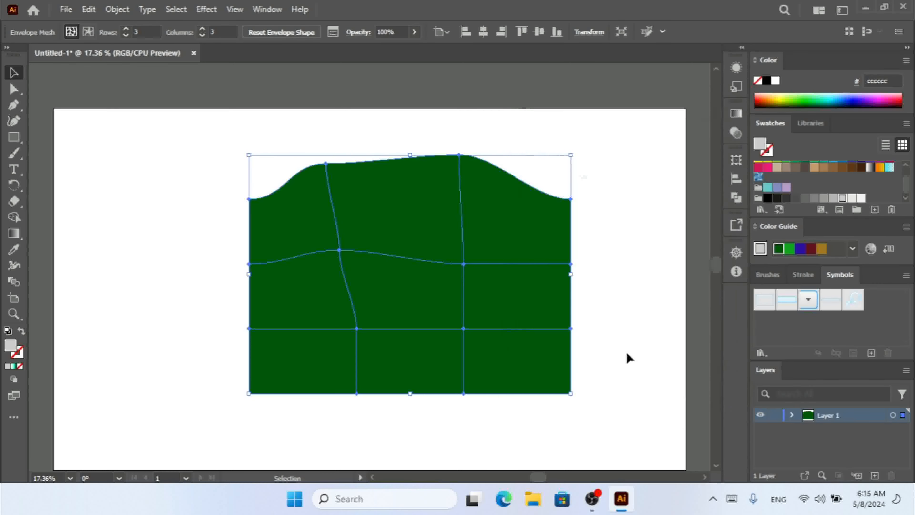
# Step: Pull the upper mesh point on the left edge and the lower-left corner point outward to the left
pyautogui.click(14, 90)
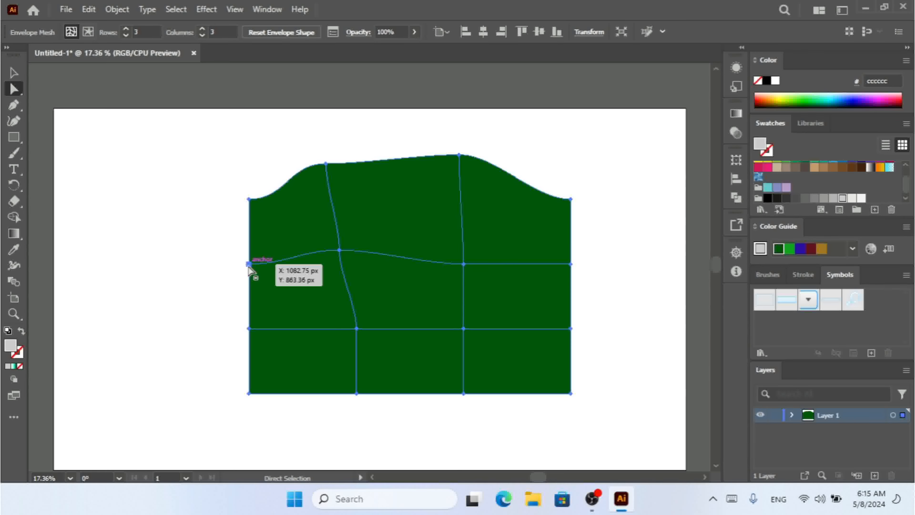
pyautogui.moveTo(248, 264); pyautogui.dragTo(172, 288)
pyautogui.moveTo(249, 395); pyautogui.dragTo(191, 386)
pyautogui.click(13, 73)
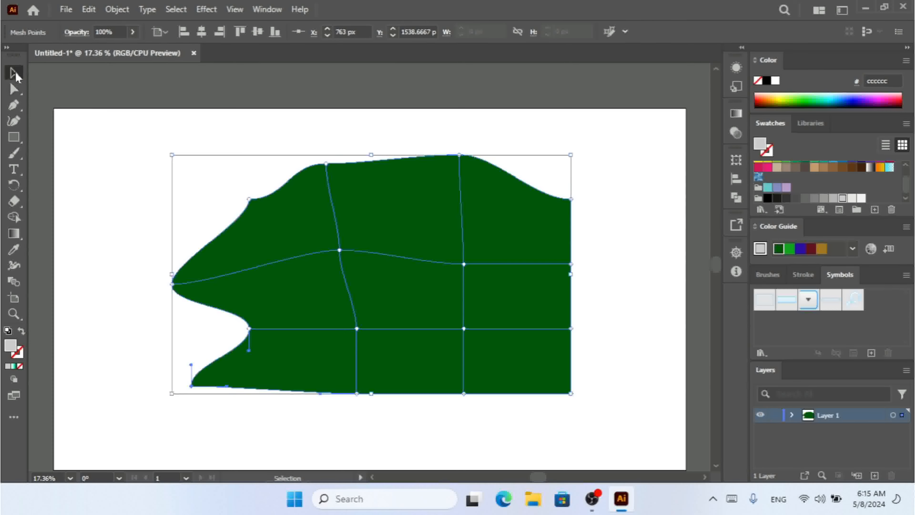
pyautogui.click(111, 127)
# Step: Delete the distorted green shape from the artboard, and look over the available shape tools
pyautogui.click(280, 261)
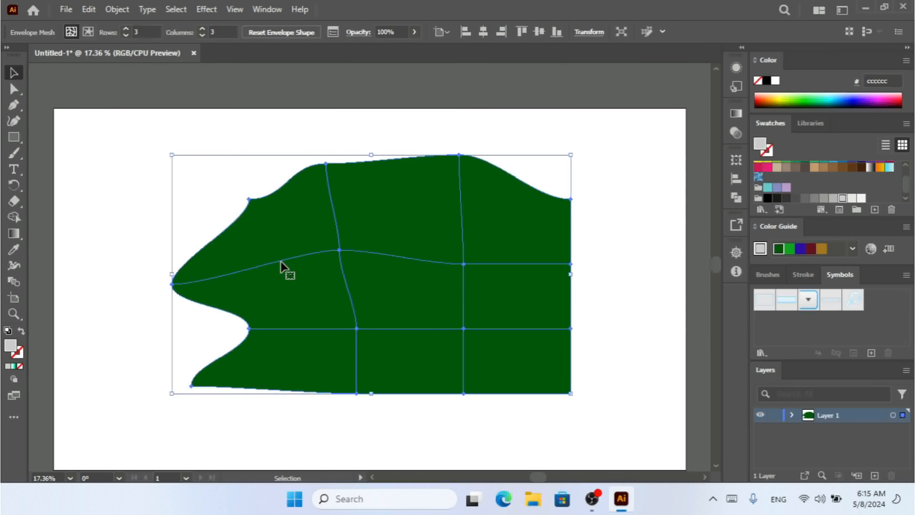
pyautogui.press('Delete')
pyautogui.click(15, 138)
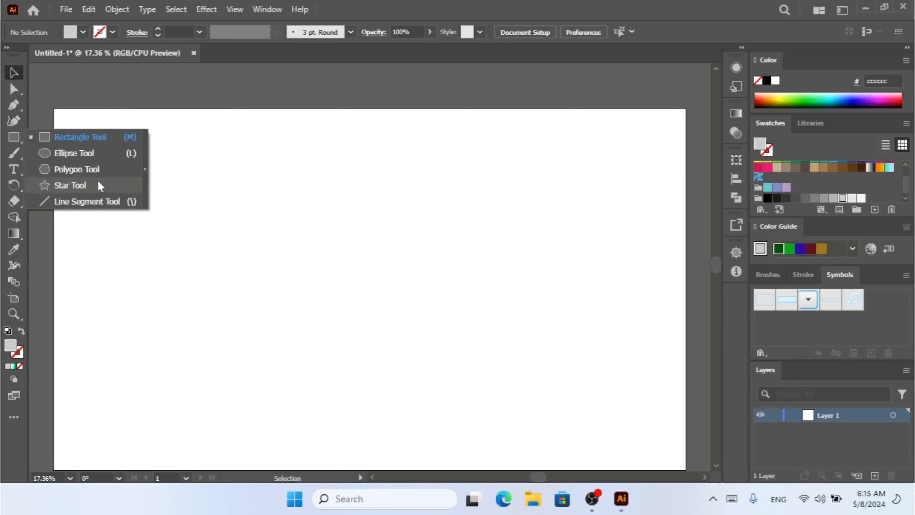
pyautogui.click(16, 73)
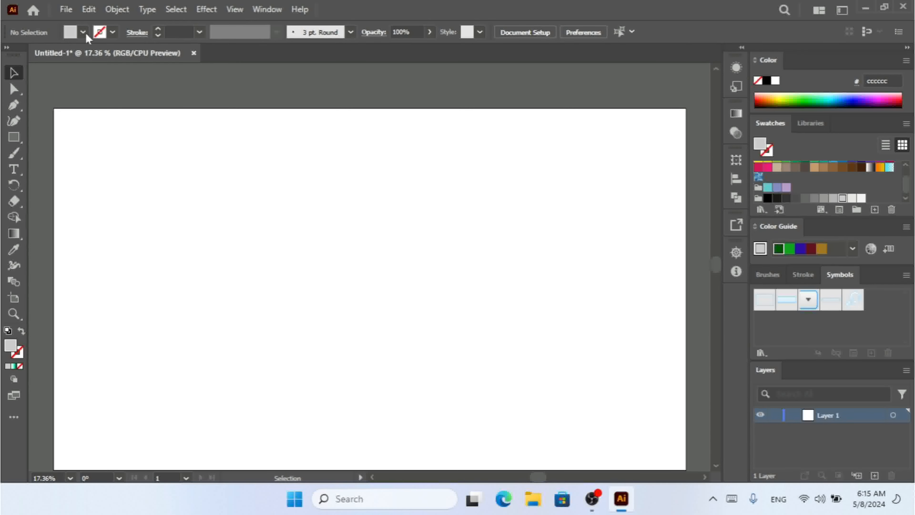
# Step: Review the Envelope Distort commands, focusing on Make with Top Object
pyautogui.click(157, 12)
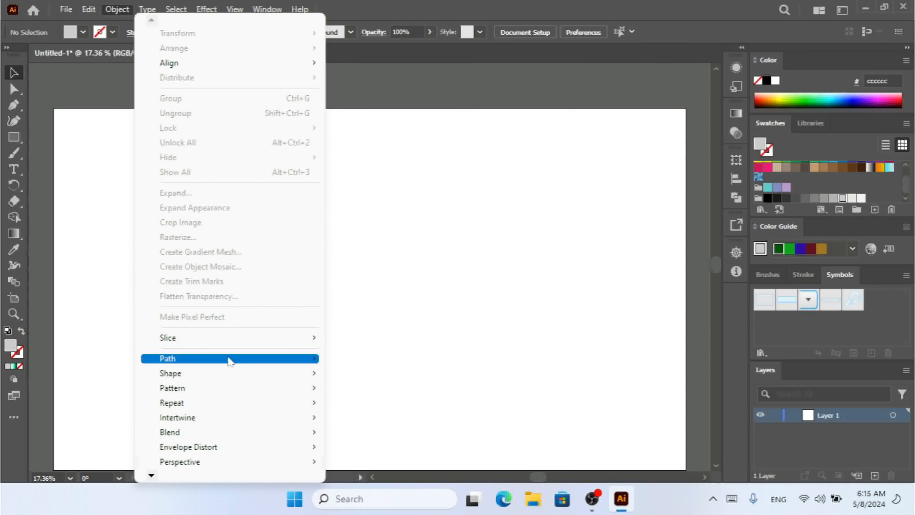
pyautogui.moveTo(267, 447)
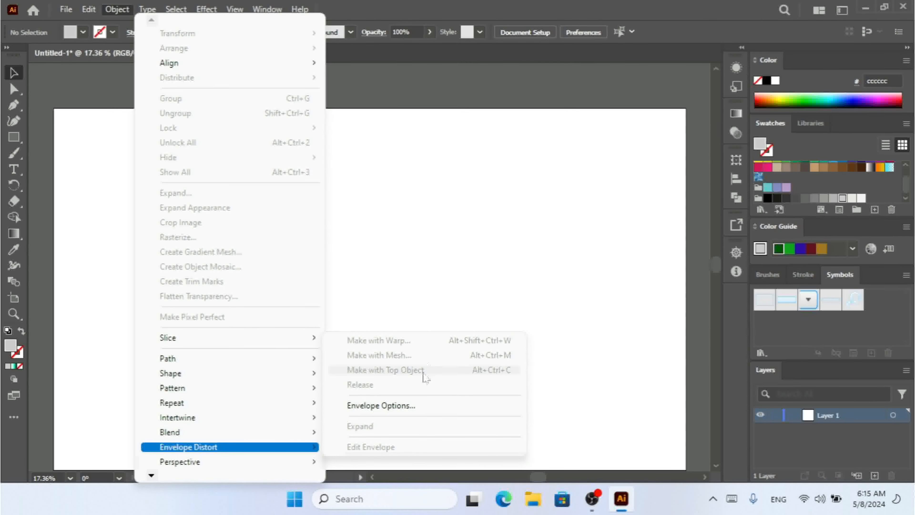
pyautogui.click(458, 174)
# Step: Draw a wide grey rectangle in the artboard's upper right and move its two lower corners to form a slanted four-sided shape
pyautogui.click(26, 138)
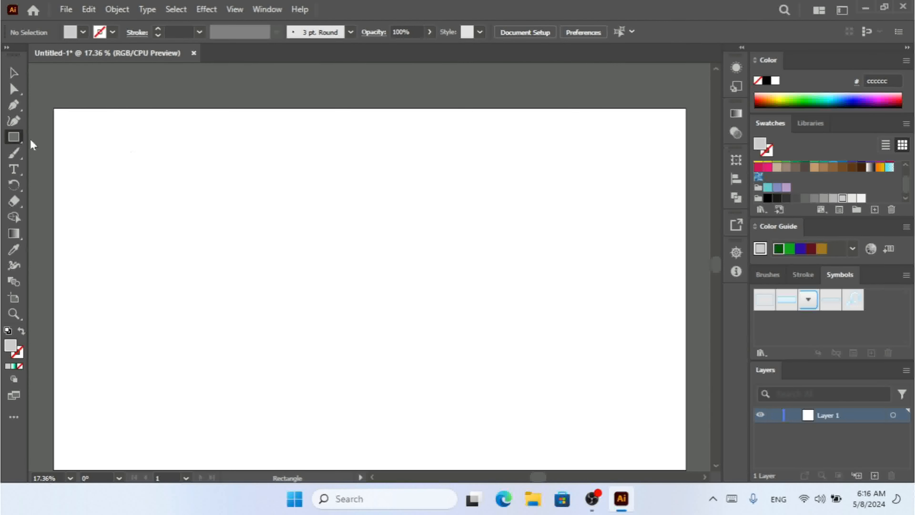
pyautogui.moveTo(316, 150)
pyautogui.mouseDown()
pyautogui.moveTo(551, 233)
pyautogui.moveTo(611, 270)
pyautogui.mouseUp()
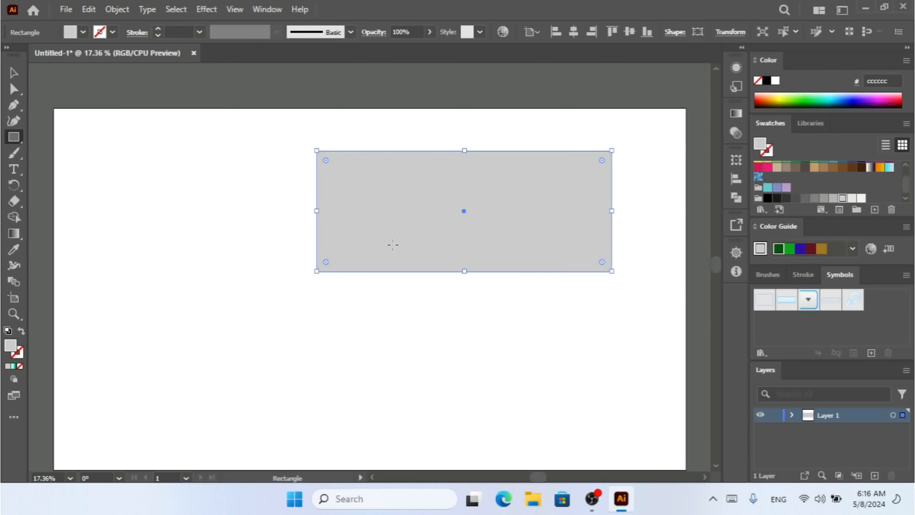
pyautogui.click(14, 89)
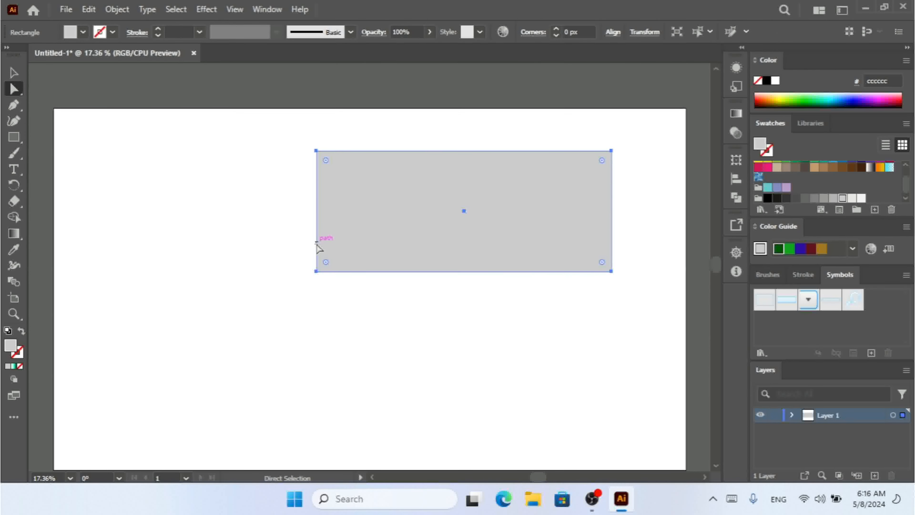
pyautogui.moveTo(316, 271); pyautogui.dragTo(321, 208)
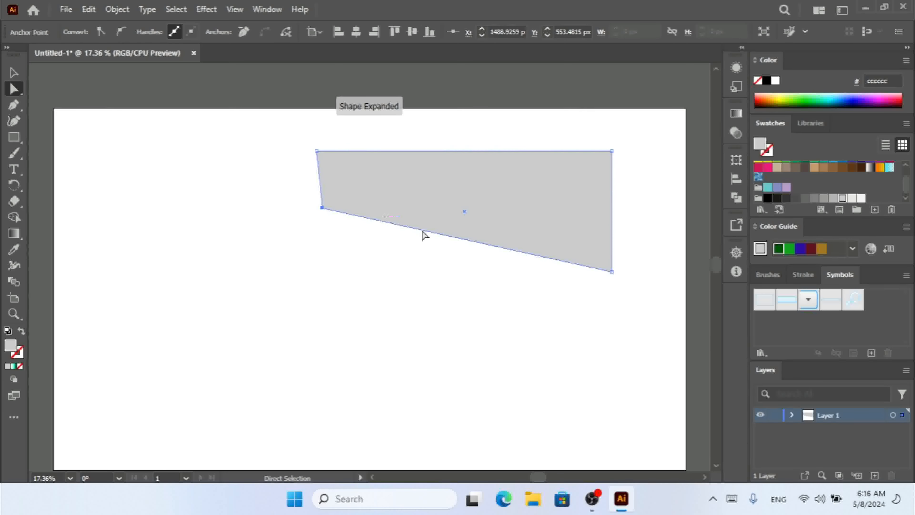
pyautogui.moveTo(612, 272); pyautogui.dragTo(647, 293)
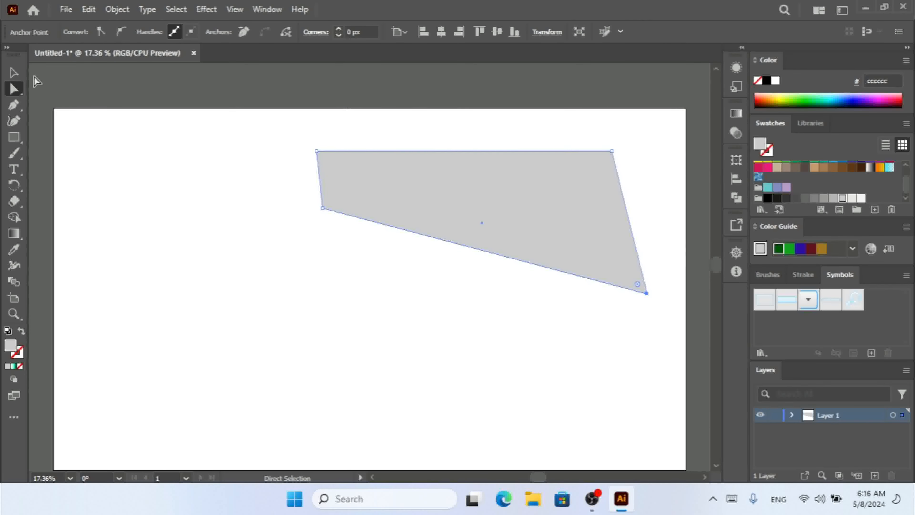
# Step: Move the slanted shape up toward the artboard's upper-right corner and draw a smaller grey rectangle to its left
pyautogui.click(21, 73)
pyautogui.moveTo(414, 169); pyautogui.dragTo(461, 154)
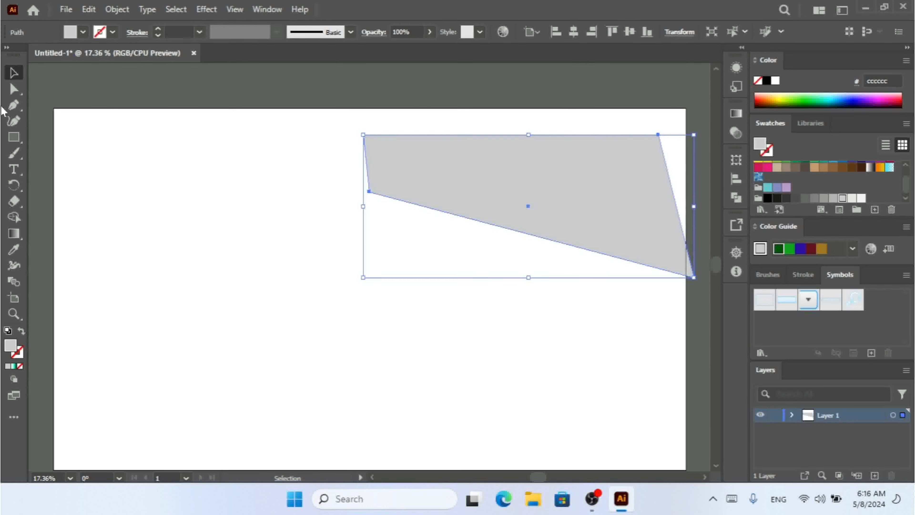
pyautogui.click(13, 138)
pyautogui.moveTo(126, 146); pyautogui.dragTo(343, 218)
# Step: Warp the smaller rectangle with the Fish envelope style, using 65% bend and -2% horizontal distortion
pyautogui.click(118, 9)
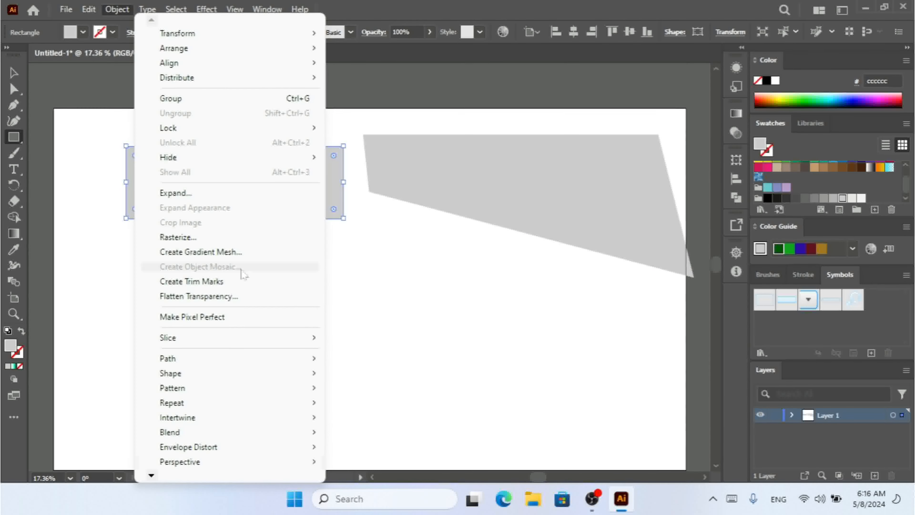
pyautogui.moveTo(309, 444)
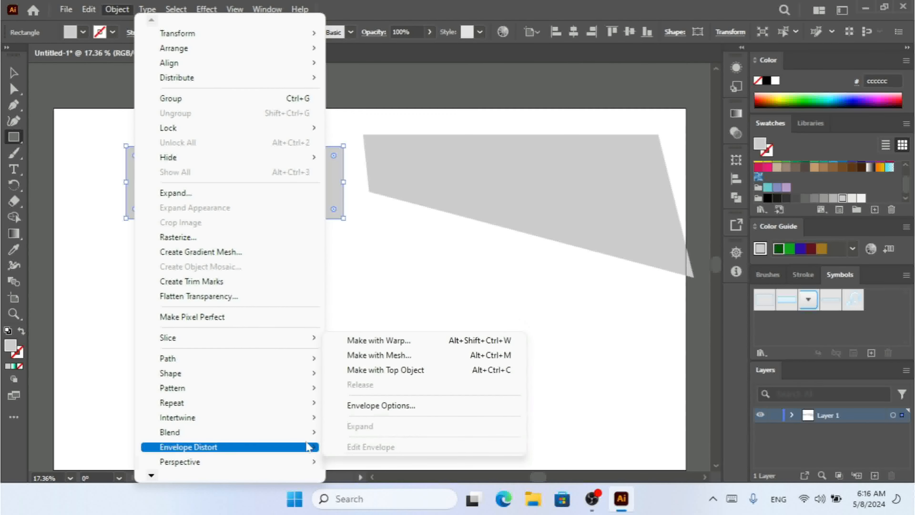
pyautogui.click(410, 343)
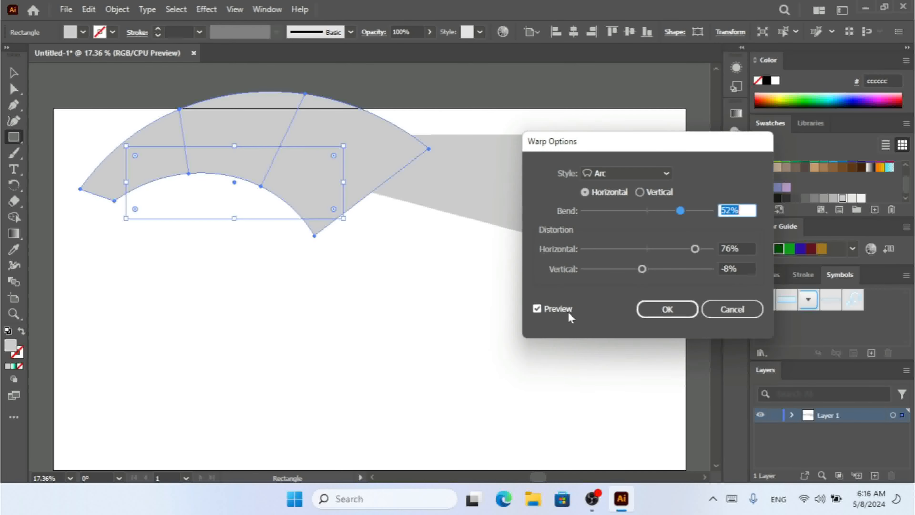
pyautogui.click(629, 173)
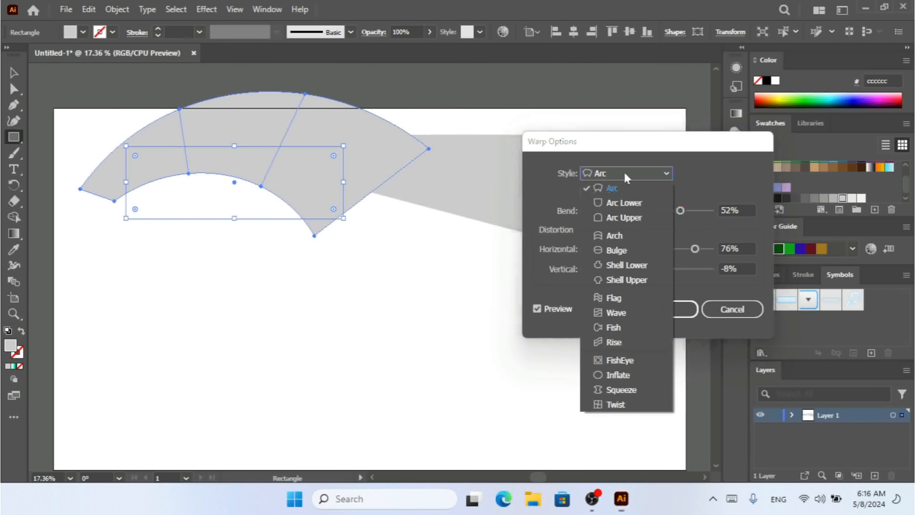
pyautogui.click(622, 326)
pyautogui.click(645, 212)
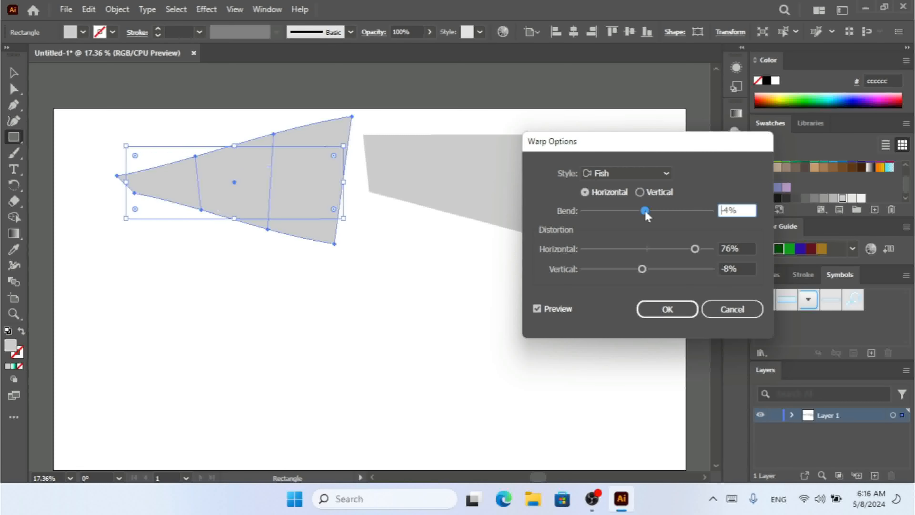
pyautogui.moveTo(647, 215); pyautogui.dragTo(683, 212)
pyautogui.moveTo(694, 249); pyautogui.dragTo(647, 254)
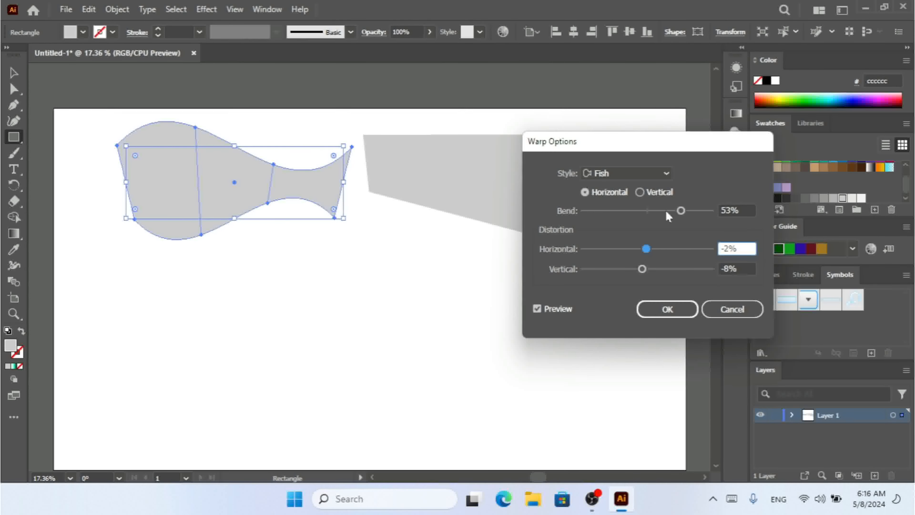
pyautogui.moveTo(679, 213); pyautogui.dragTo(689, 217)
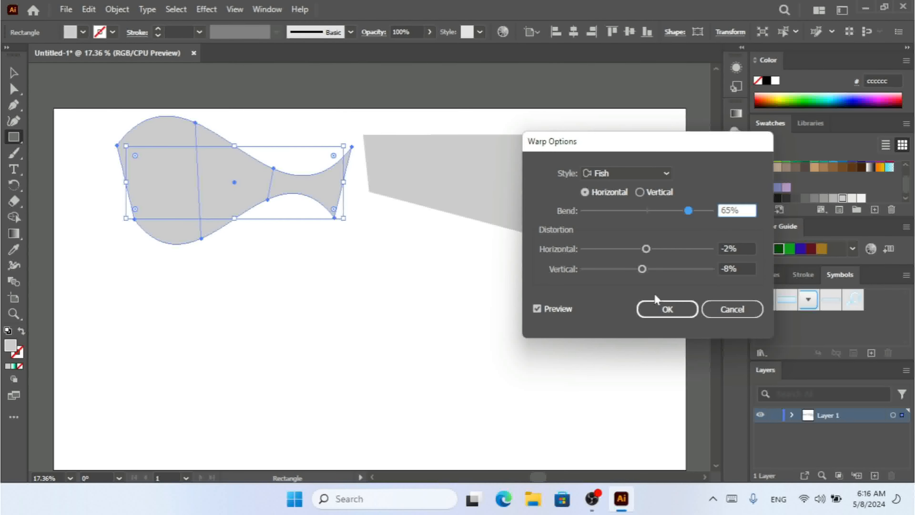
pyautogui.click(667, 308)
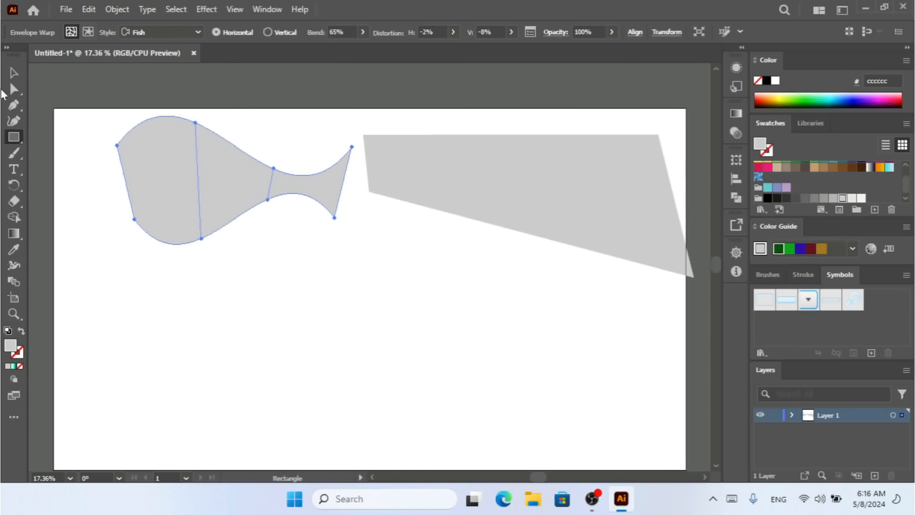
# Step: Try the general Expand command on the fish warp with Object and Fill enabled, and undo it
pyautogui.click(113, 9)
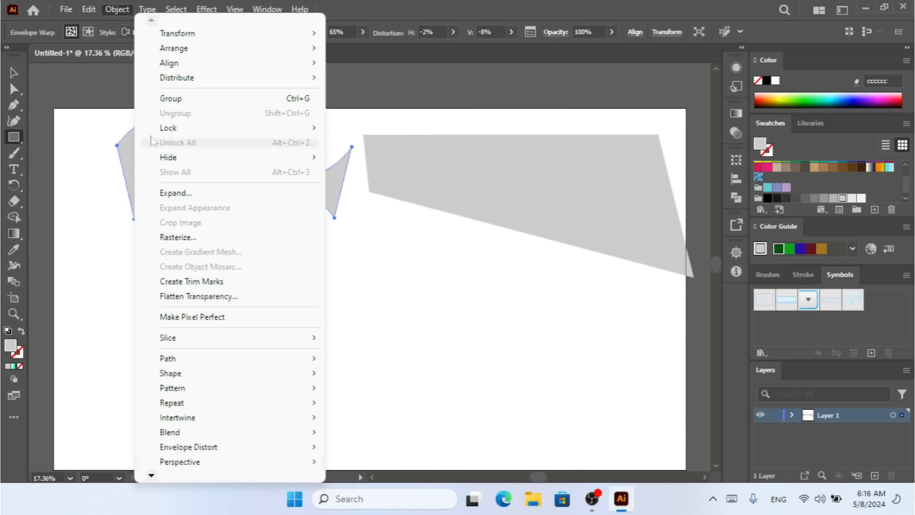
pyautogui.click(182, 194)
pyautogui.click(591, 306)
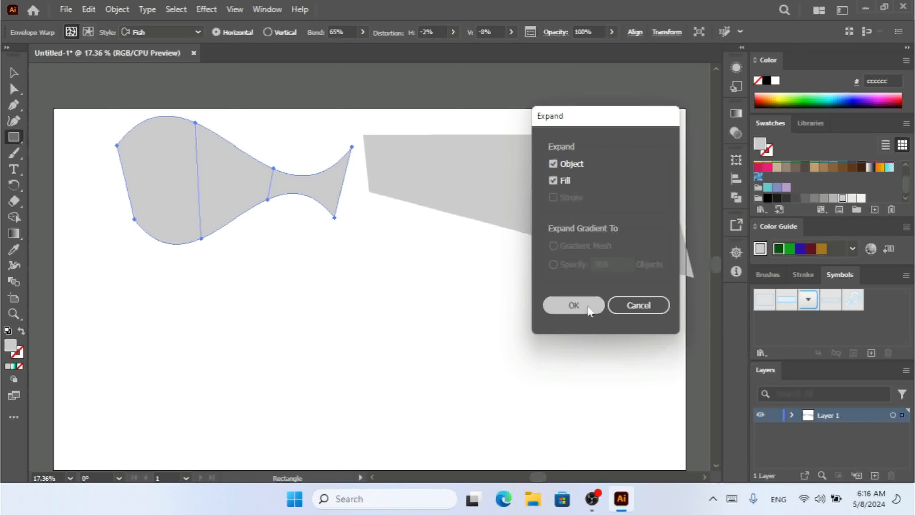
pyautogui.hotkey('ctrl', 'z')
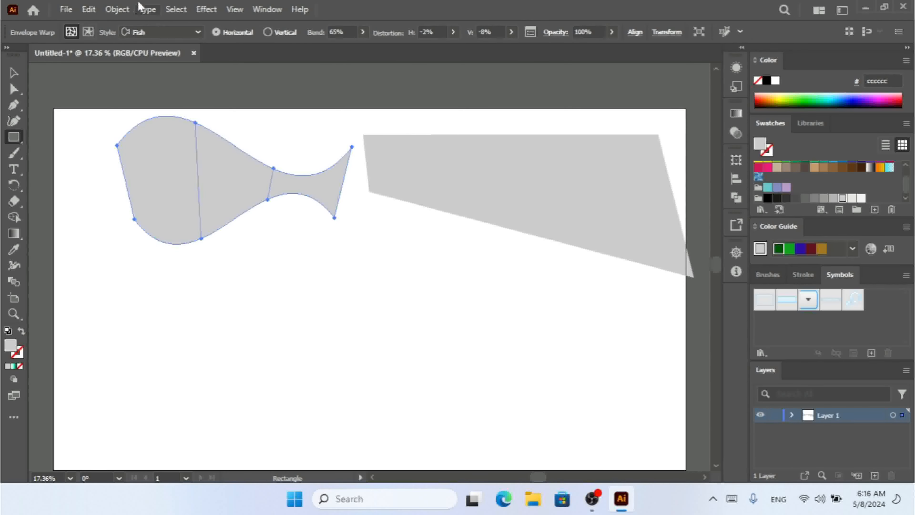
# Step: Expand the fish warp's envelope distortion into a plain editable shape
pyautogui.click(117, 9)
pyautogui.moveTo(286, 446)
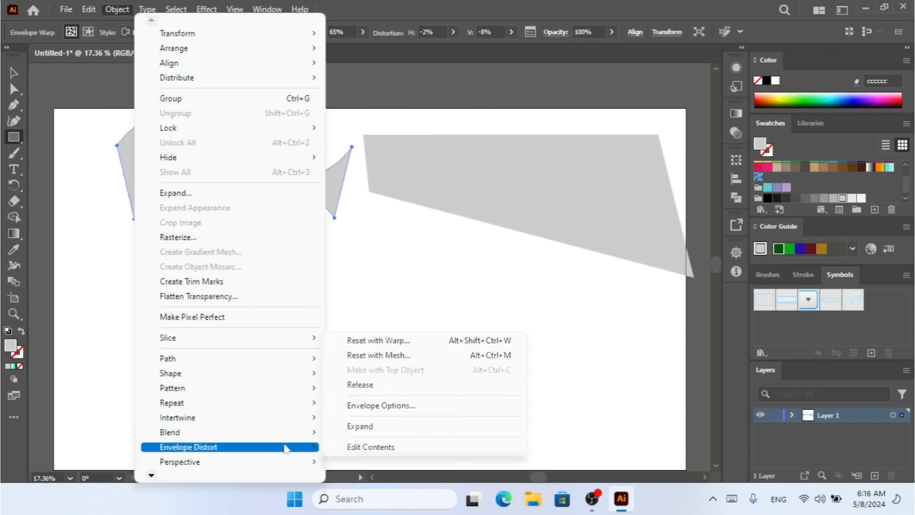
pyautogui.click(374, 427)
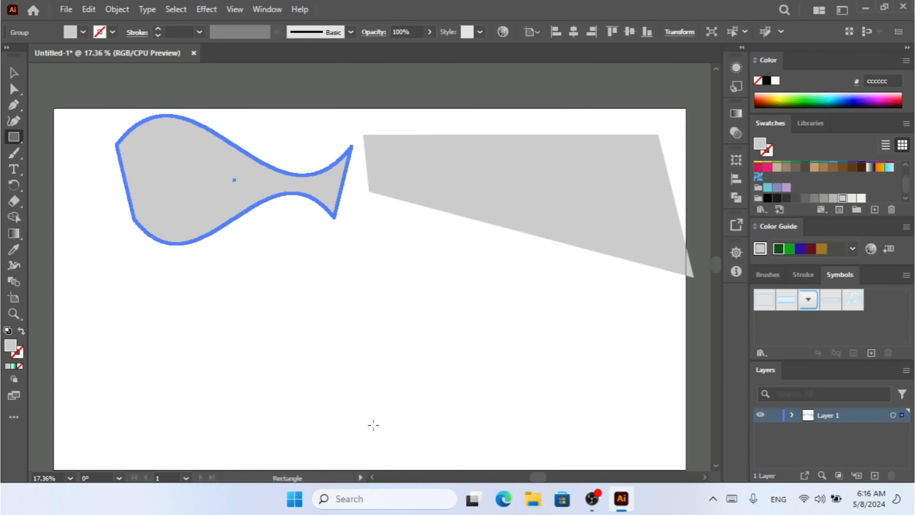
pyautogui.click(14, 73)
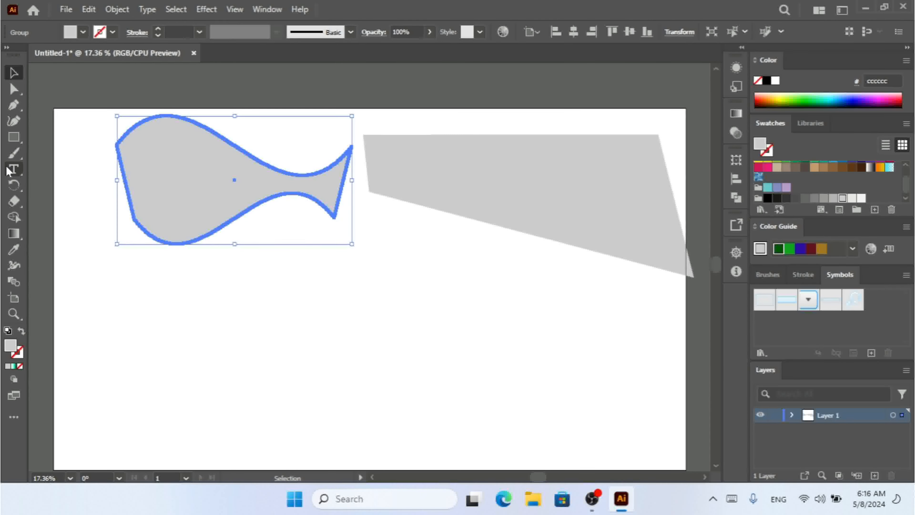
# Step: Draw a grey circle with the Ellipse tool below the other shapes and shift it slightly to the right
pyautogui.click(15, 138)
pyautogui.click(59, 155)
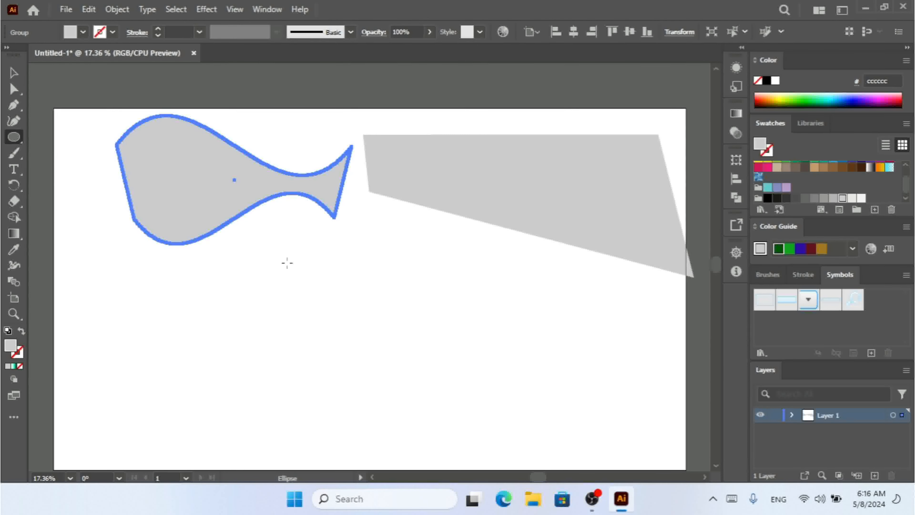
pyautogui.moveTo(376, 305); pyautogui.dragTo(428, 369)
pyautogui.click(14, 73)
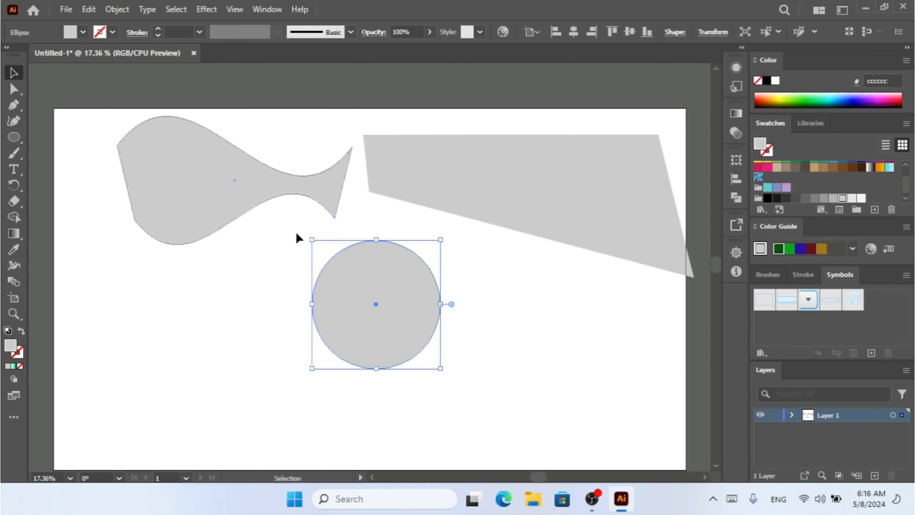
pyautogui.moveTo(378, 301); pyautogui.dragTo(447, 318)
# Step: Create a text frame in the artboard's lower left and widen it almost to the circle's edge
pyautogui.click(14, 169)
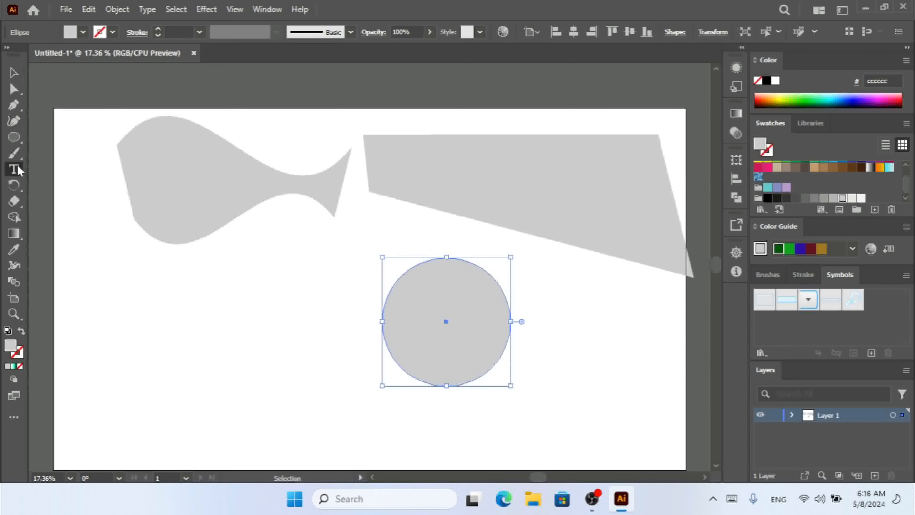
pyautogui.moveTo(119, 316); pyautogui.dragTo(233, 365)
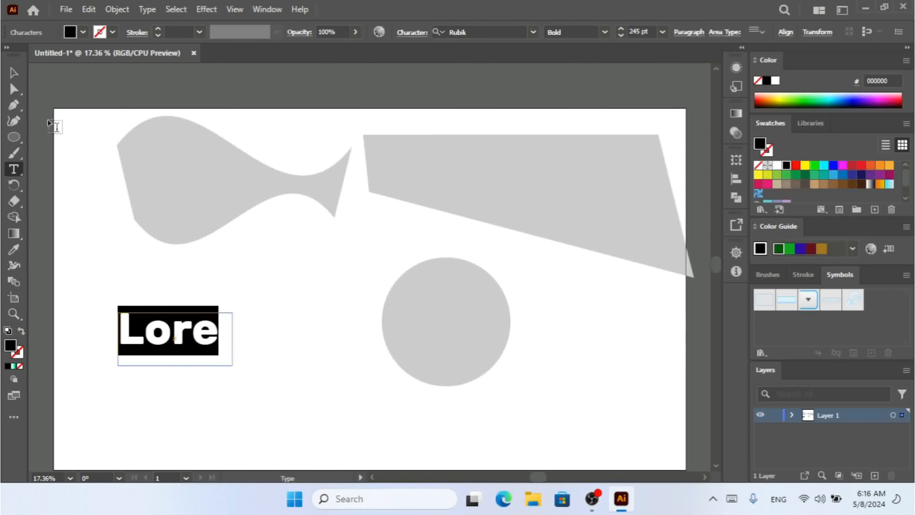
pyautogui.click(16, 73)
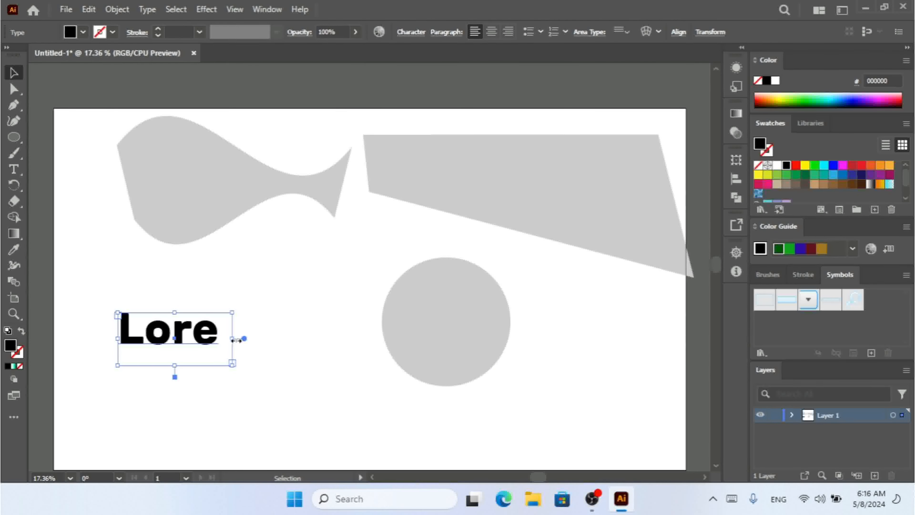
pyautogui.moveTo(235, 340); pyautogui.dragTo(363, 345)
# Step: Replace the placeholder text with "MY TEXT" and narrow the frame to fit the words
pyautogui.doubleClick(253, 343)
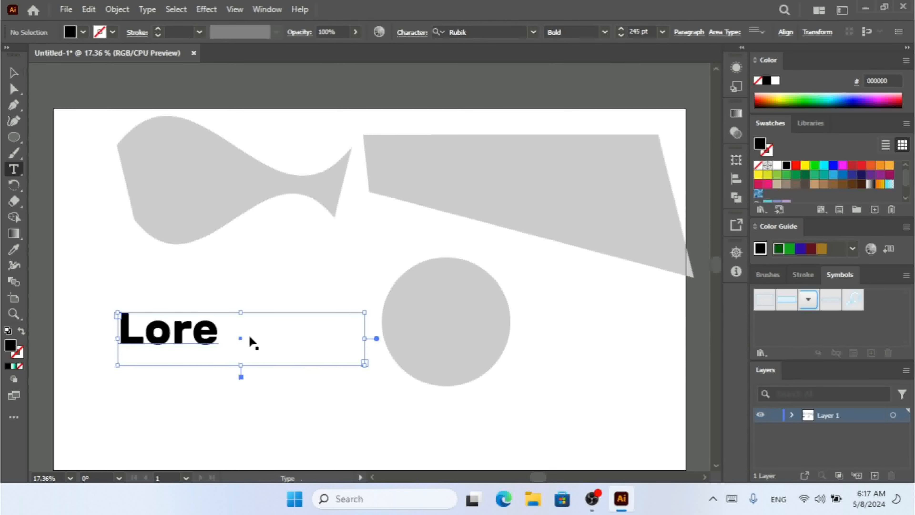
pyautogui.moveTo(250, 335); pyautogui.dragTo(87, 312)
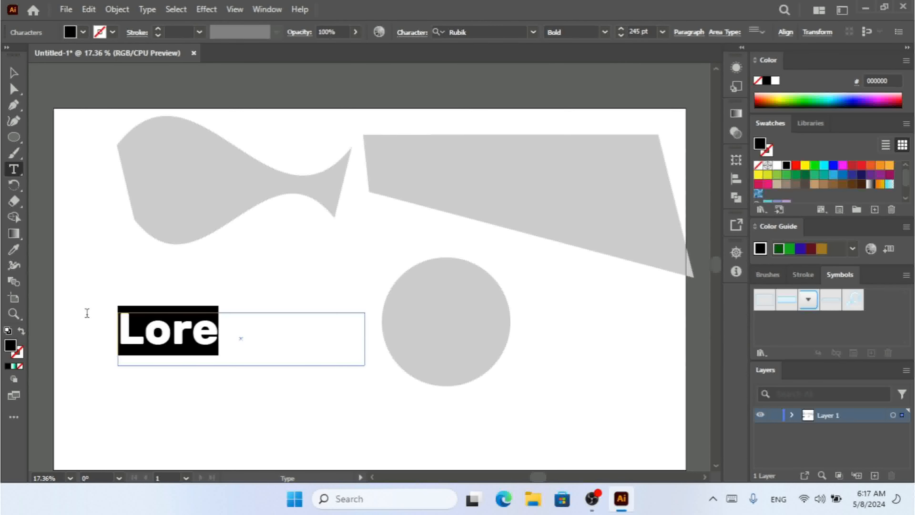
pyautogui.press('Left')
pyautogui.write('mt')
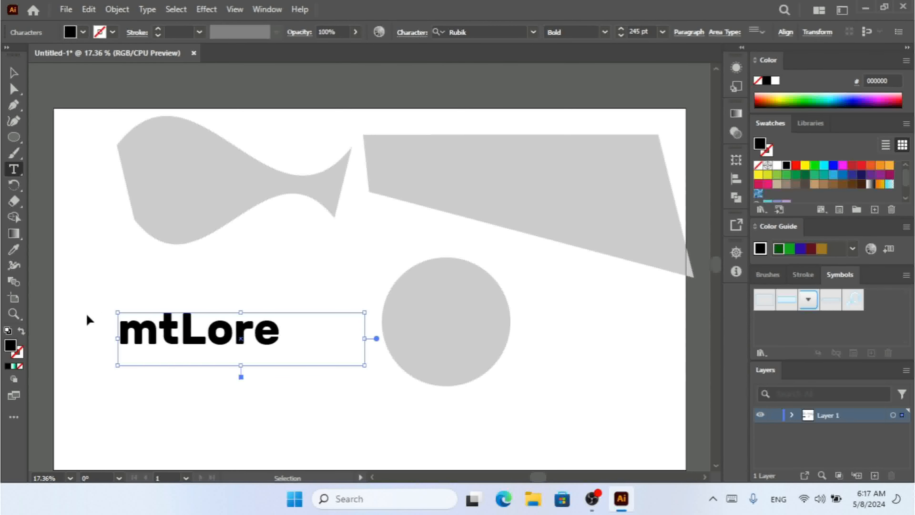
pyautogui.hotkey('ctrl', 'a')
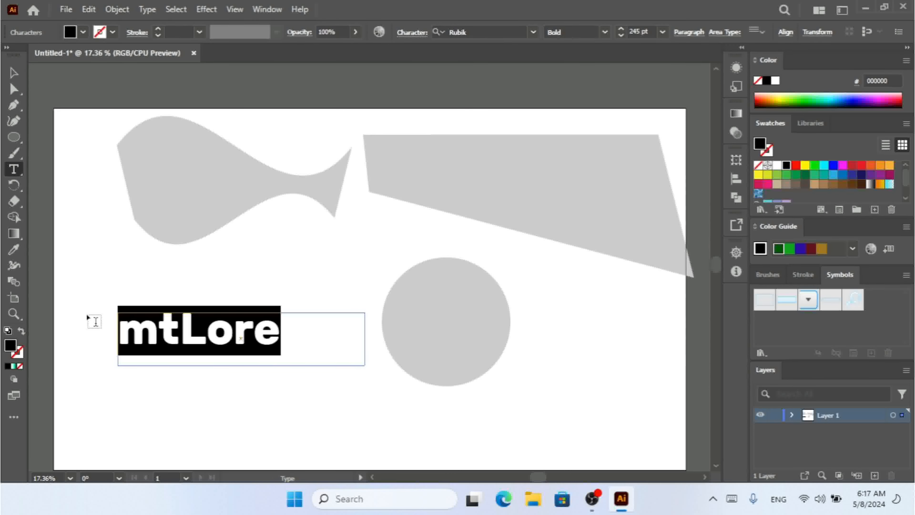
pyautogui.write('MY T')
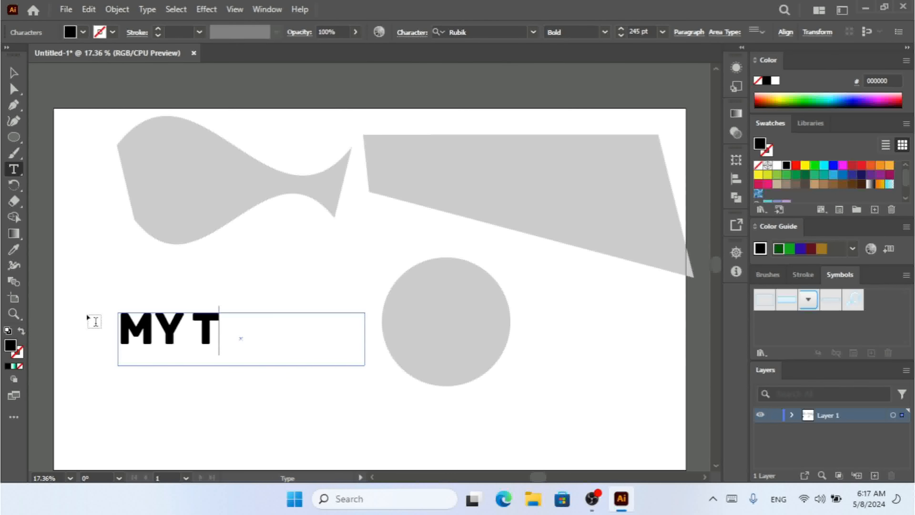
pyautogui.write('EXT')
pyautogui.press('Escape')
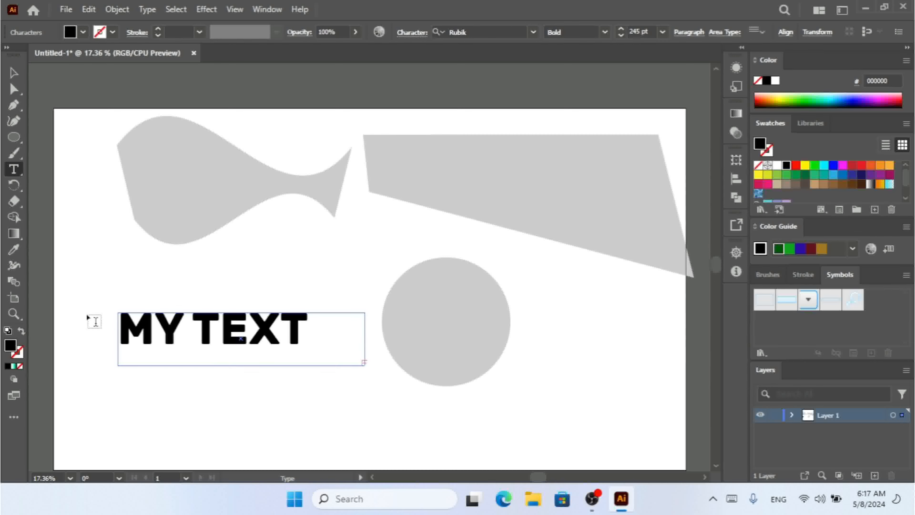
pyautogui.write('D')
pyautogui.press('BackSpace')
pyautogui.press('BackSpace')
pyautogui.press('Escape')
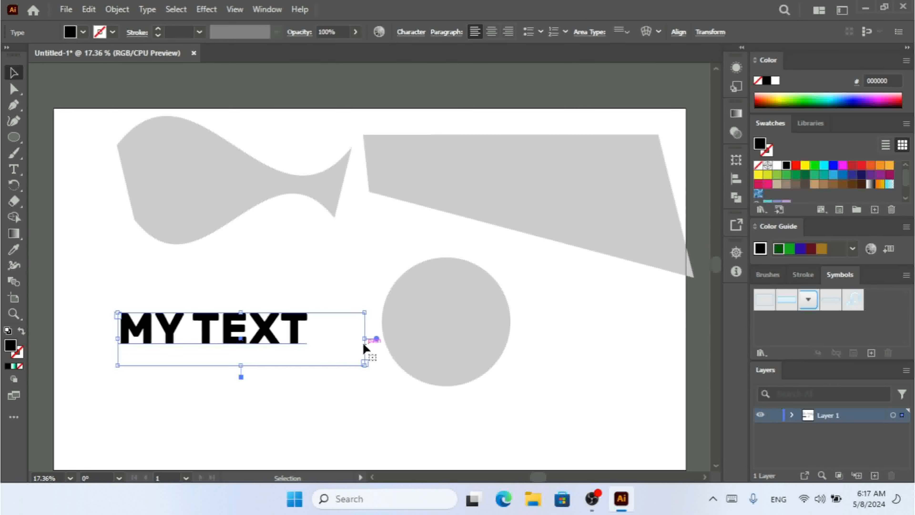
pyautogui.moveTo(364, 345); pyautogui.dragTo(319, 339)
# Step: Place a copy of the MY TEXT object over the slanted shape and enlarge the copy's frame
pyautogui.hotkey('ctrl', 'c')
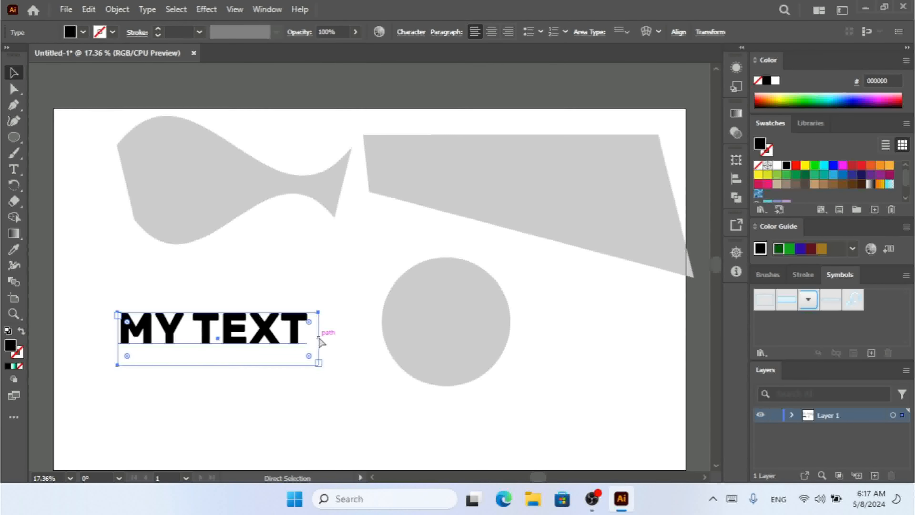
pyautogui.hotkey('ctrl', 'v')
pyautogui.moveTo(358, 273); pyautogui.dragTo(467, 178)
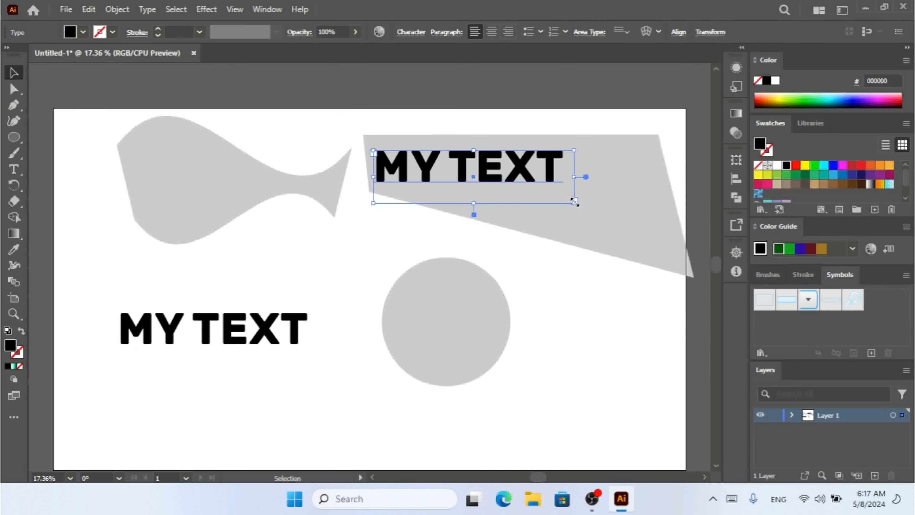
pyautogui.moveTo(574, 202); pyautogui.dragTo(615, 228)
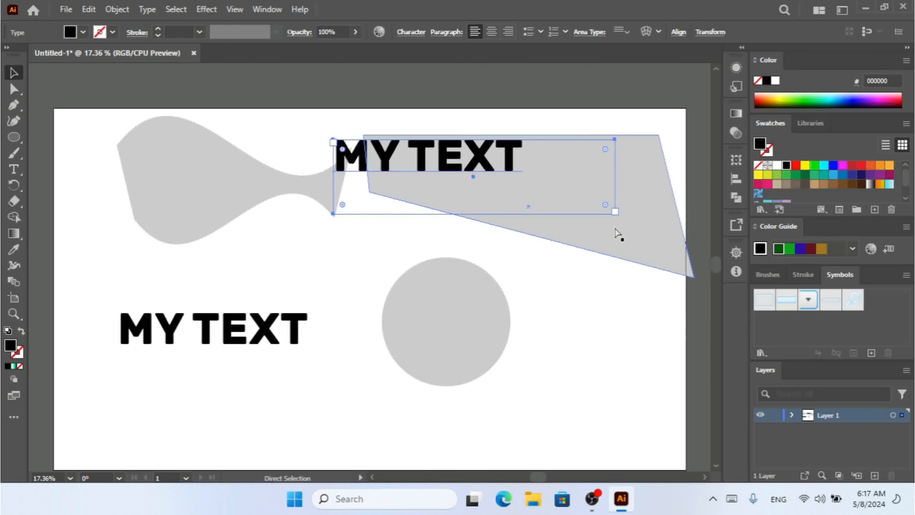
# Step: Undo the last frame change on the MY TEXT copy over the slanted shape and raise its font size to 269 pt
pyautogui.hotkey('ctrl', 'z')
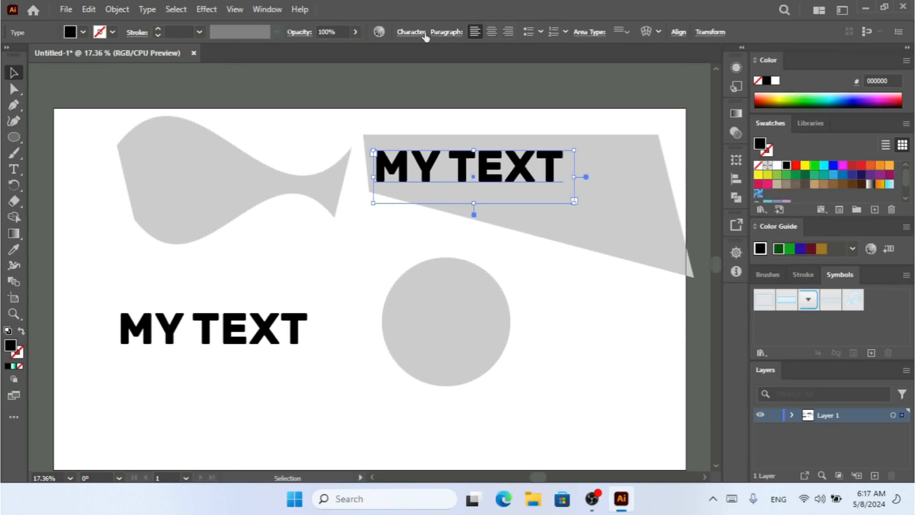
pyautogui.click(411, 32)
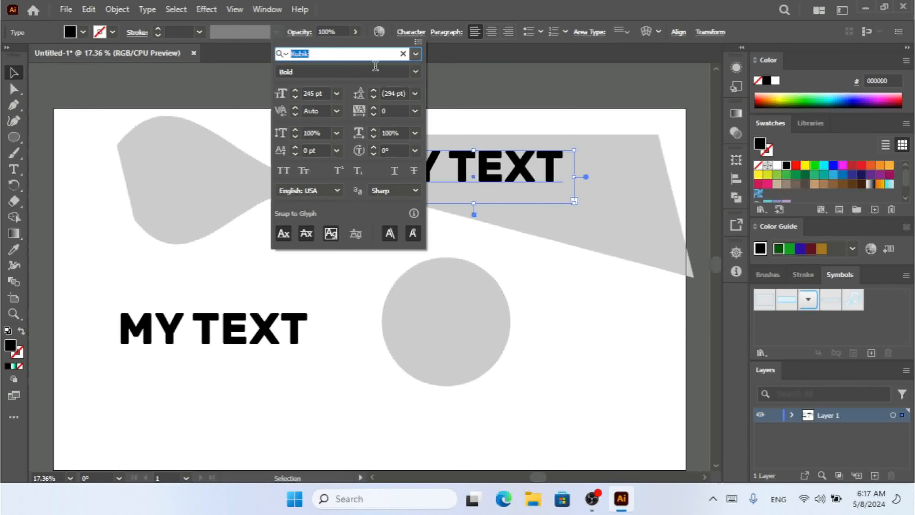
pyautogui.click(297, 90)
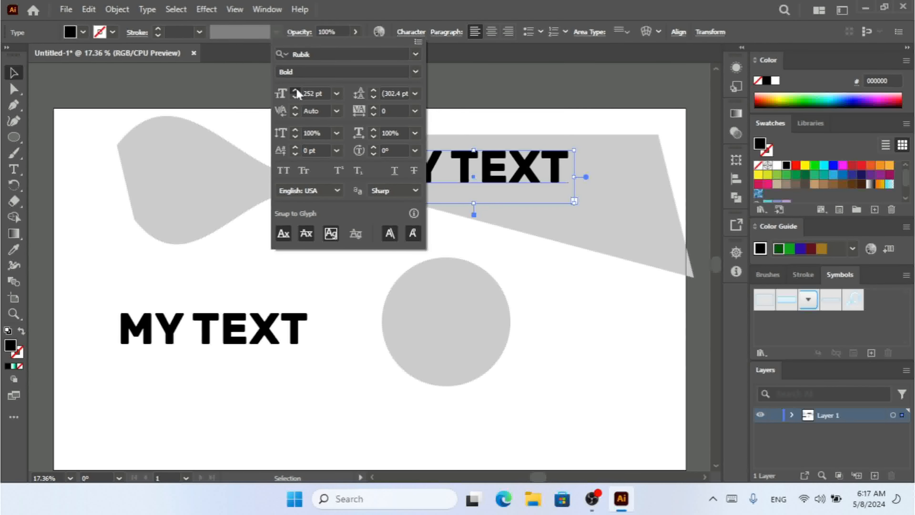
pyautogui.click(297, 90)
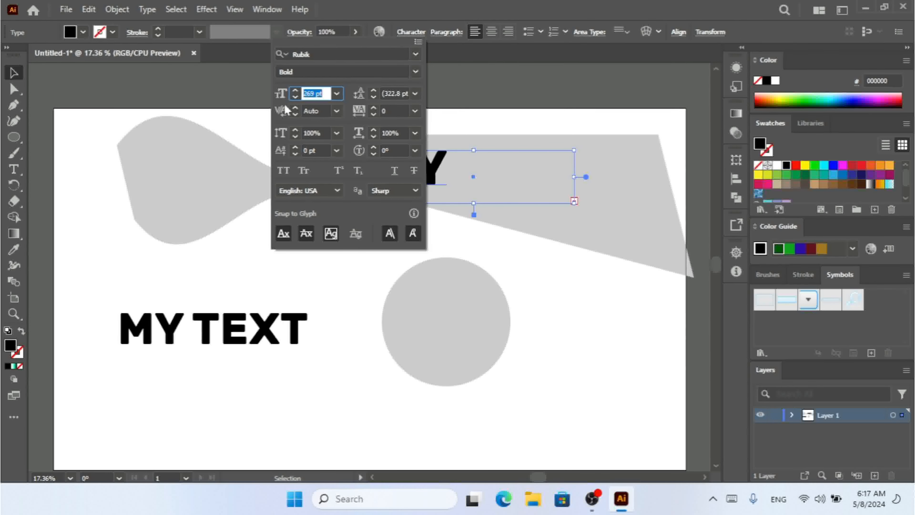
pyautogui.click(415, 134)
pyautogui.click(574, 276)
pyautogui.click(573, 276)
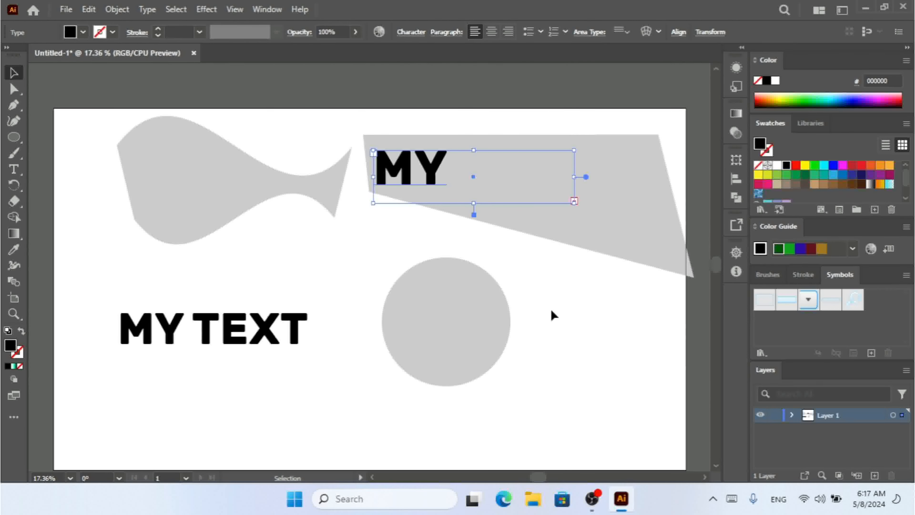
# Step: Widen the enlarged MY TEXT copy's frame to fit both words and shift it slightly down and right over the slanted shape
pyautogui.click(523, 257)
pyautogui.click(543, 173)
pyautogui.moveTo(575, 177); pyautogui.dragTo(657, 177)
pyautogui.moveTo(556, 180); pyautogui.dragTo(575, 198)
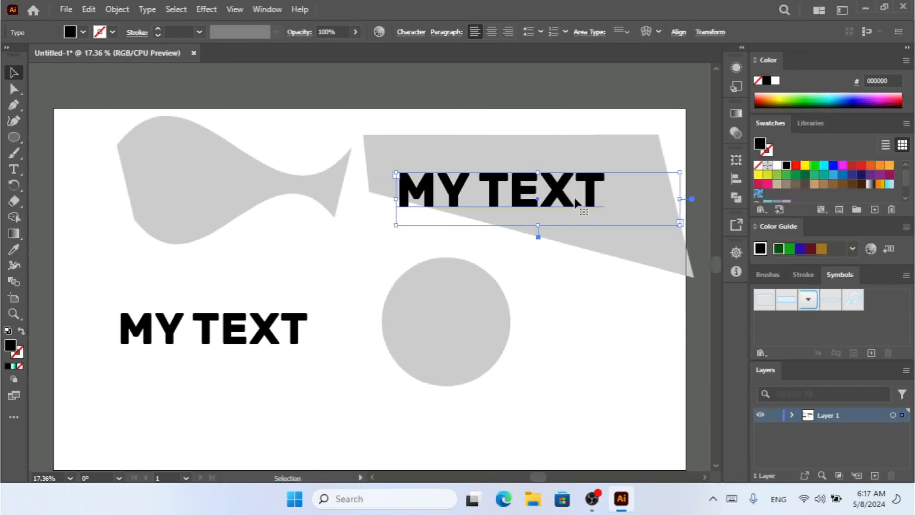
# Step: Move the lower MY TEXT object onto the grey circle and bring the circle to the front
pyautogui.click(240, 329)
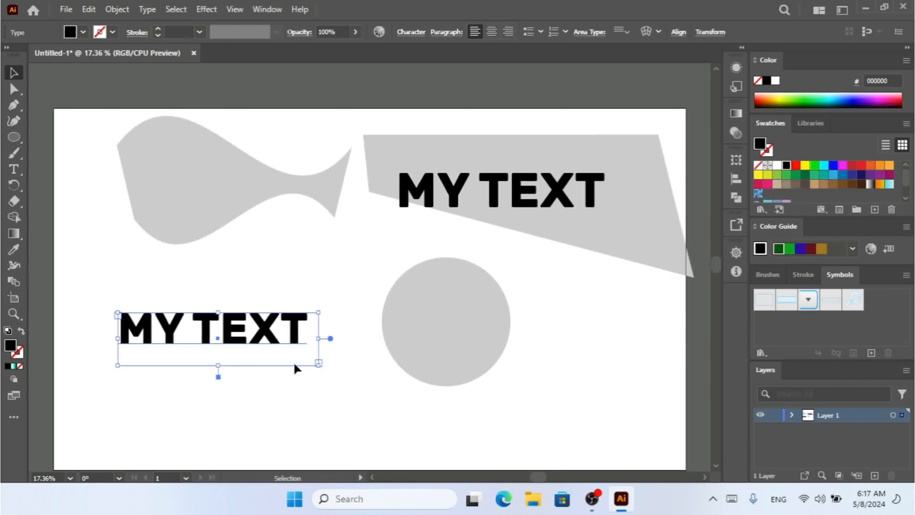
pyautogui.moveTo(268, 326); pyautogui.dragTo(485, 319)
pyautogui.click(451, 284)
pyautogui.rightClick(452, 287)
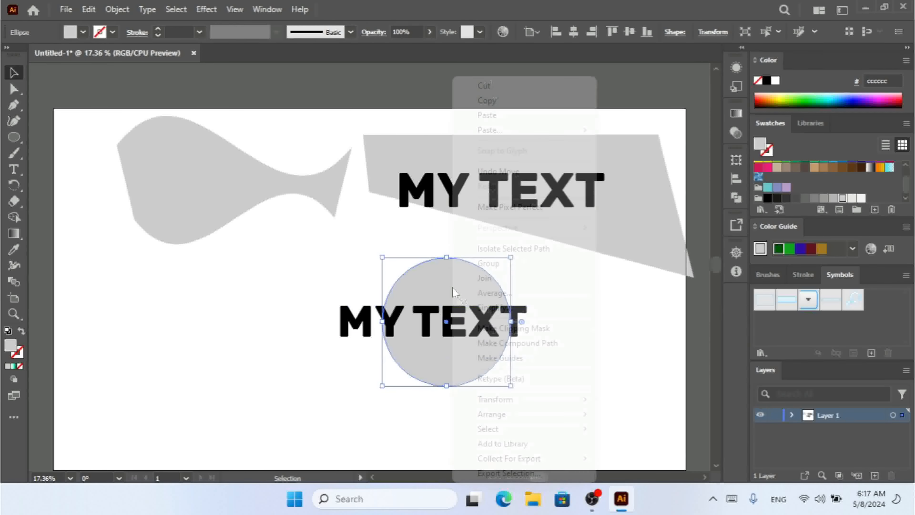
pyautogui.moveTo(558, 420)
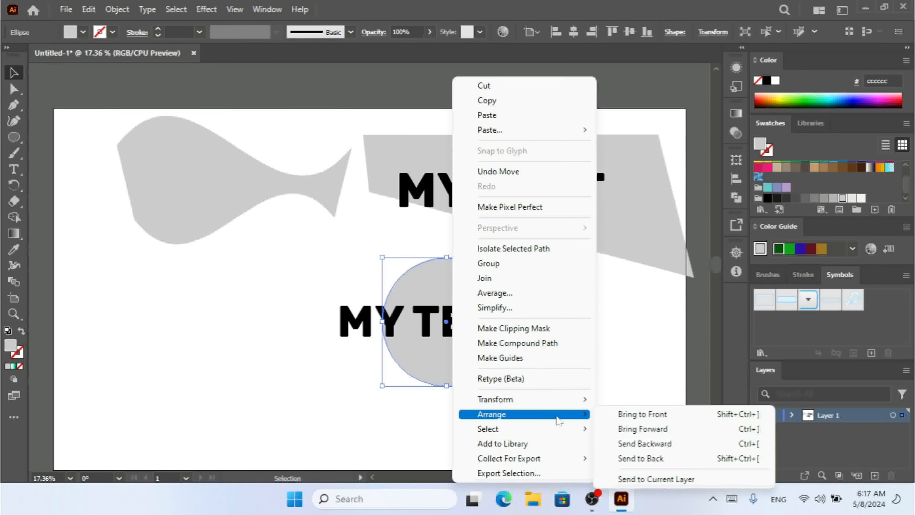
pyautogui.click(646, 414)
pyautogui.click(580, 333)
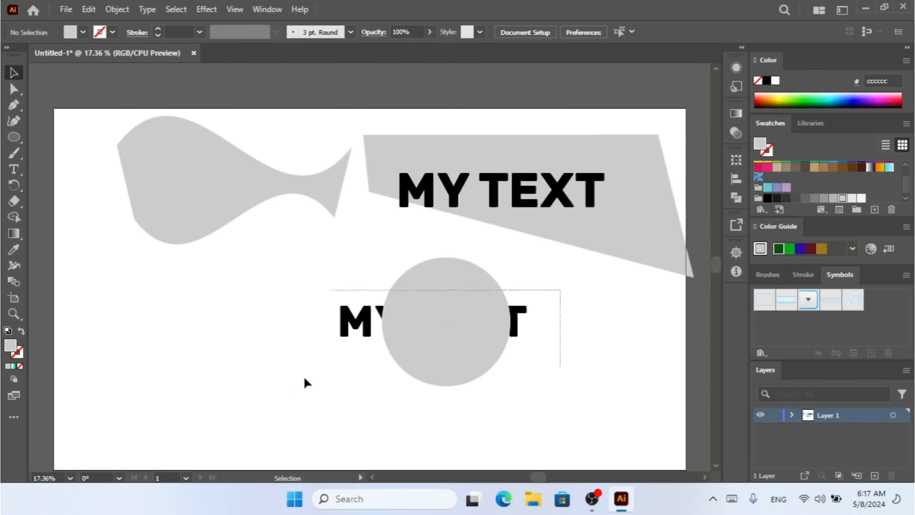
# Step: Select the circle together with its MY TEXT and apply Envelope Distort with Make with Top Object
pyautogui.moveTo(303, 375); pyautogui.dragTo(287, 384)
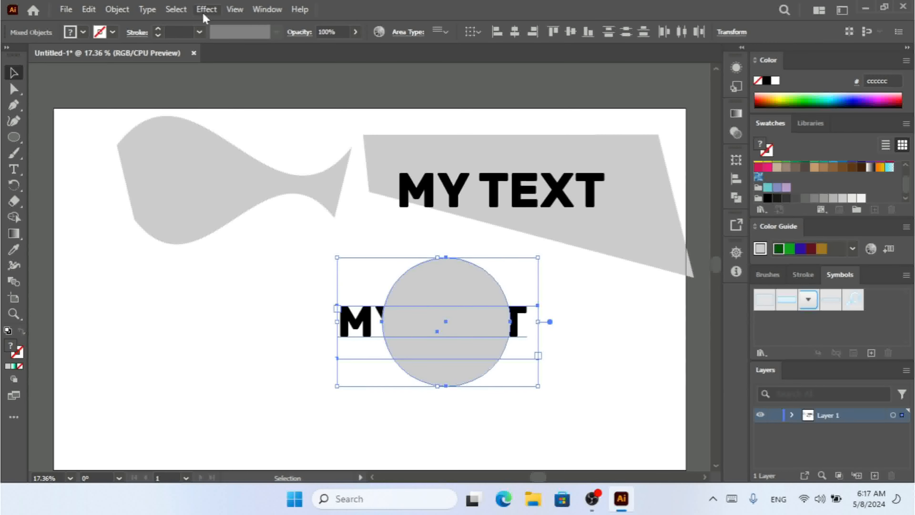
pyautogui.click(117, 9)
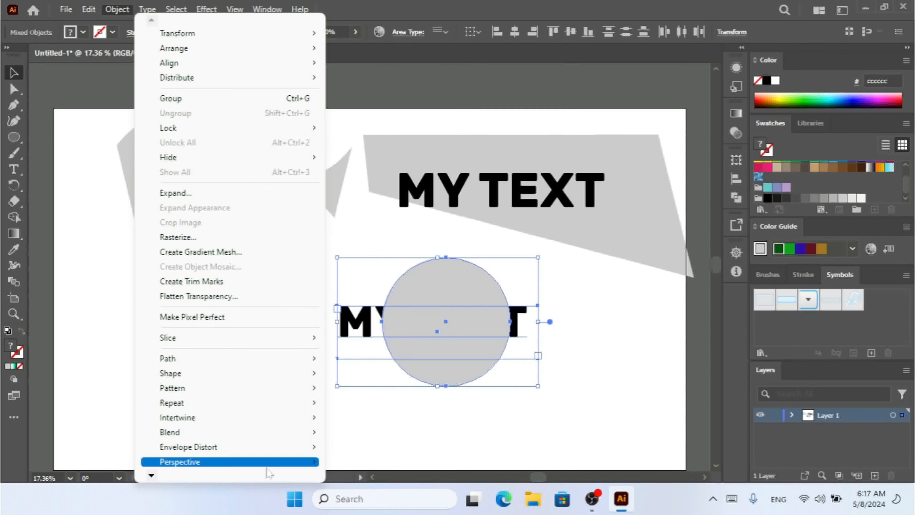
pyautogui.moveTo(288, 447)
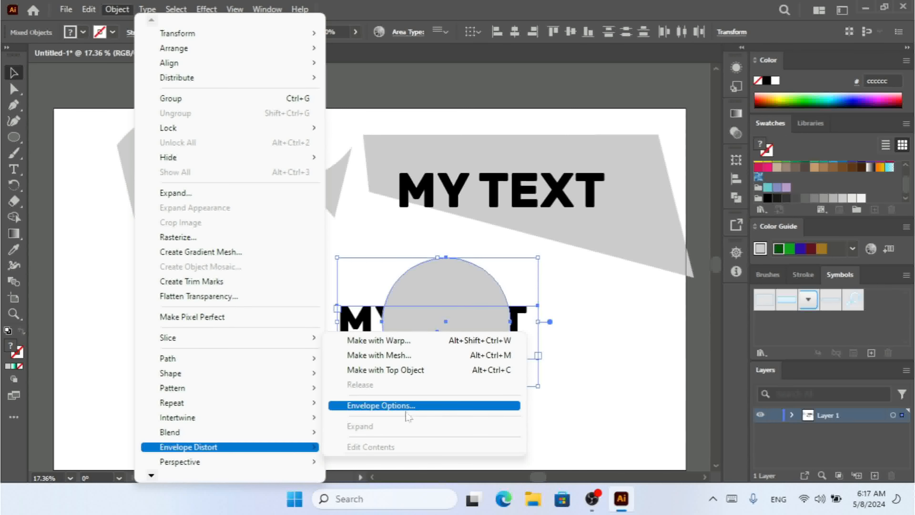
pyautogui.click(421, 374)
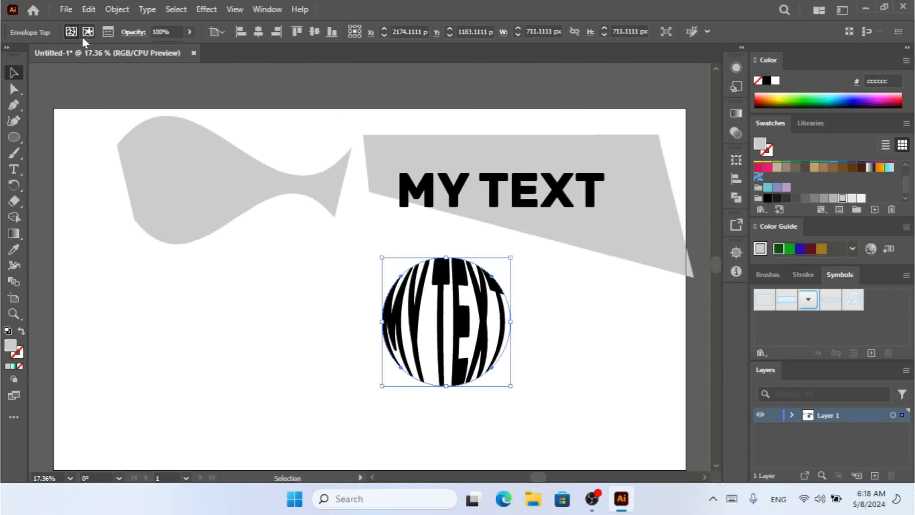
# Step: Edit the contents of the circular envelope and slightly narrow the text frame inside it
pyautogui.click(88, 32)
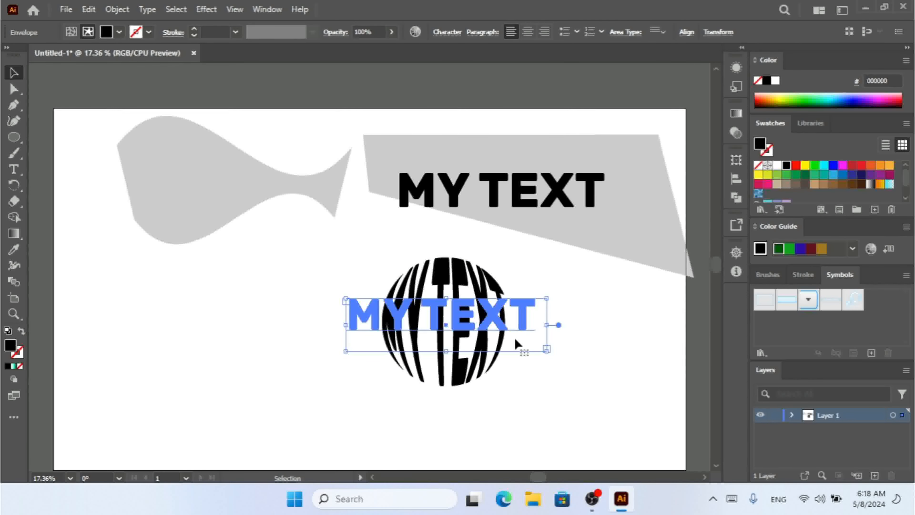
pyautogui.moveTo(547, 349)
pyautogui.mouseDown()
pyautogui.moveTo(523, 347)
pyautogui.moveTo(546, 349)
pyautogui.mouseUp()
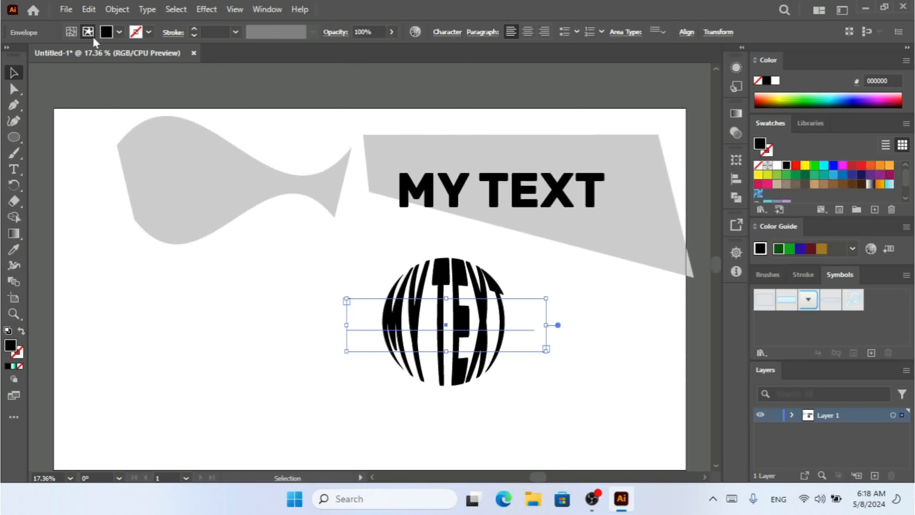
pyautogui.click(290, 371)
pyautogui.click(373, 302)
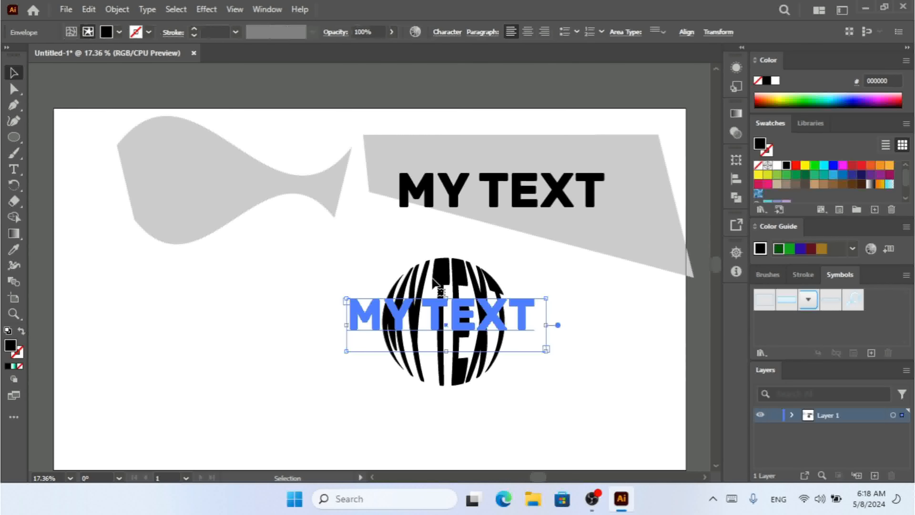
# Step: Return to editing the envelope itself and scale the circular text up evenly to about 1029 px wide
pyautogui.click(73, 33)
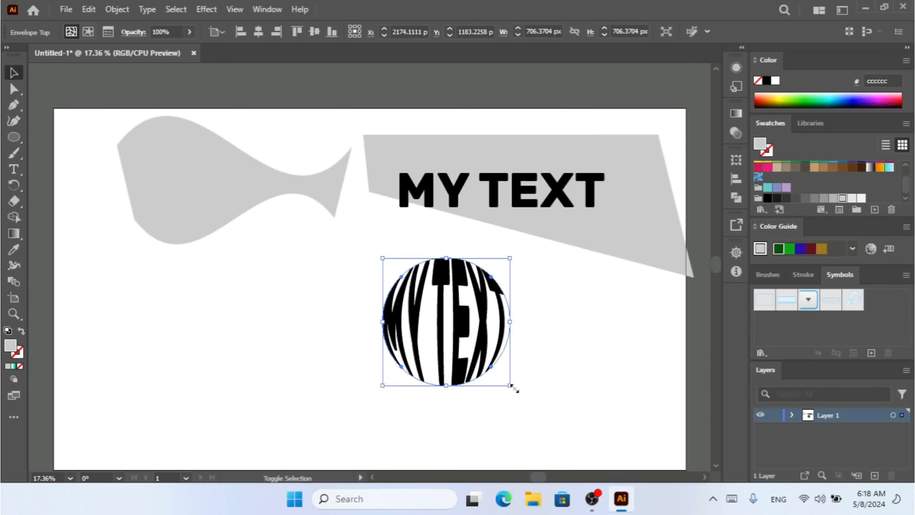
pyautogui.moveTo(511, 385); pyautogui.dragTo(547, 415)
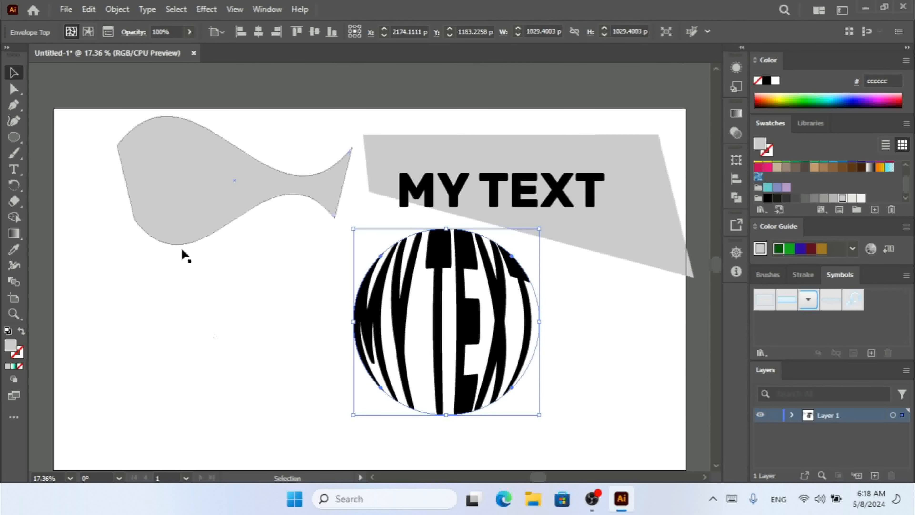
pyautogui.click(220, 342)
# Step: Bring the slanted grey shape to the front, above its MY TEXT object
pyautogui.click(496, 187)
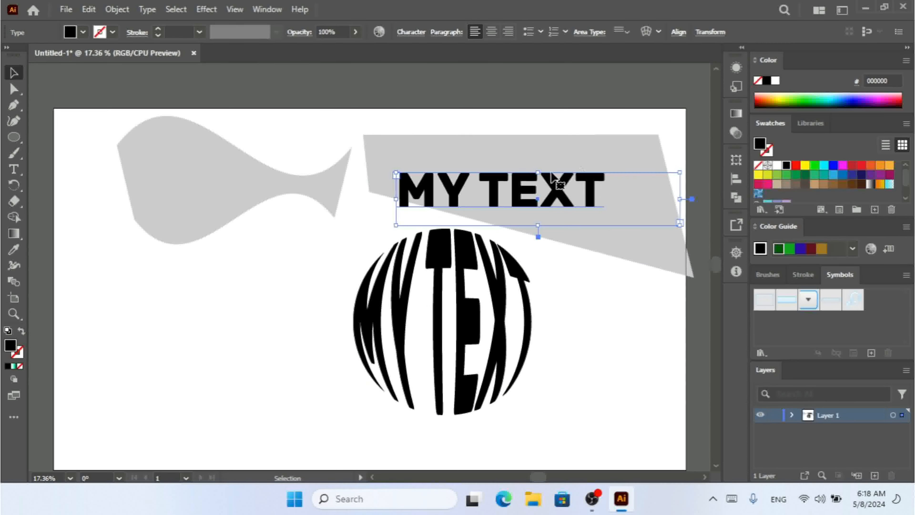
pyautogui.click(589, 160)
pyautogui.rightClick(589, 160)
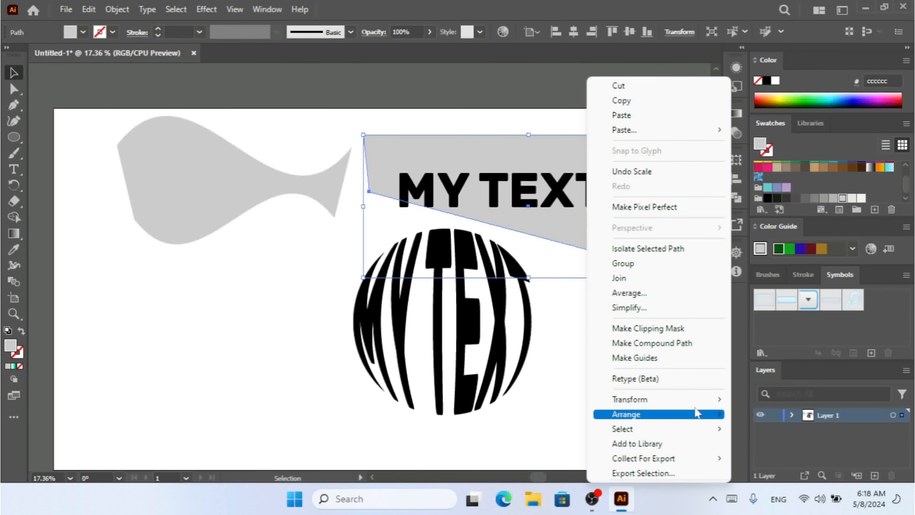
pyautogui.moveTo(710, 414)
pyautogui.click(756, 414)
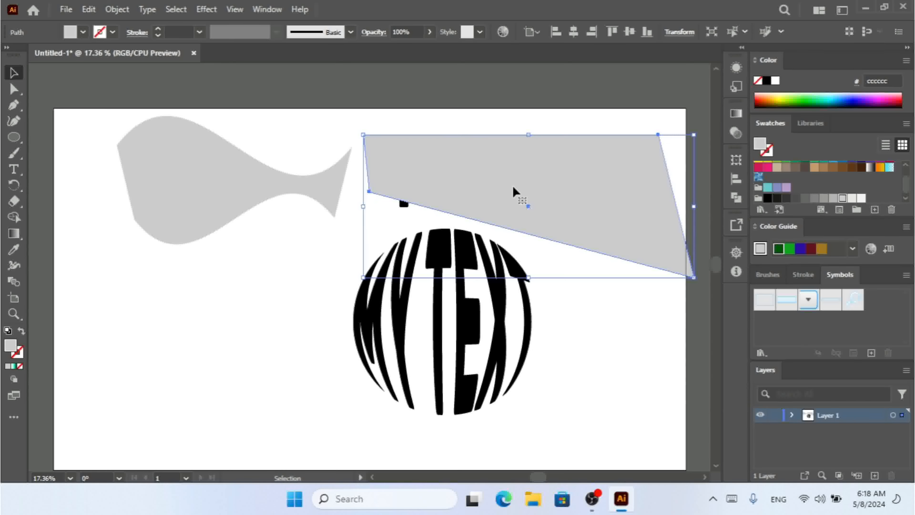
# Step: Select the slanted shape with the text behind it and distort the text using Make with Top Object
pyautogui.click(465, 326)
pyautogui.click(537, 157)
pyautogui.moveTo(512, 117); pyautogui.dragTo(593, 238)
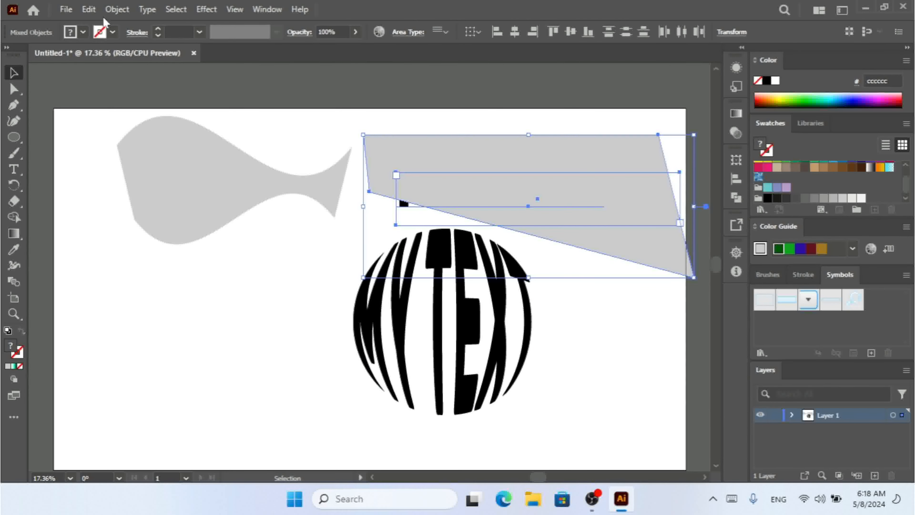
pyautogui.click(117, 9)
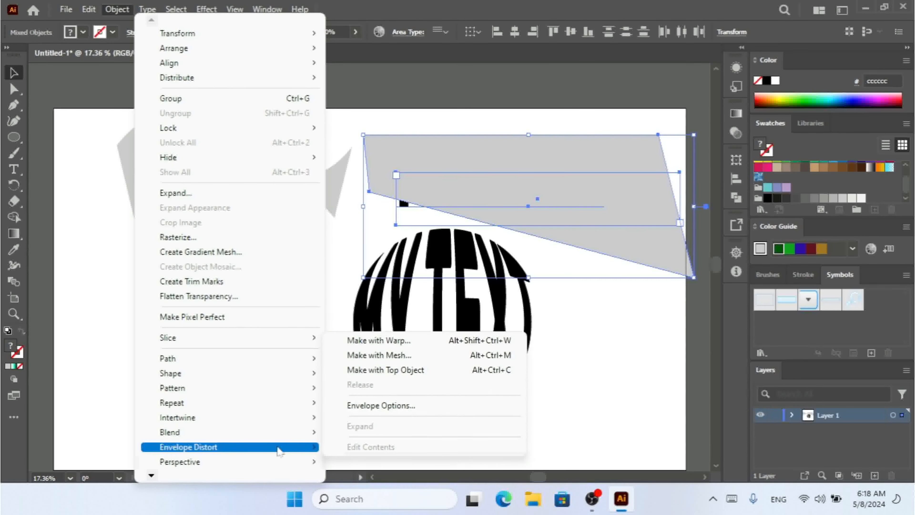
pyautogui.click(429, 373)
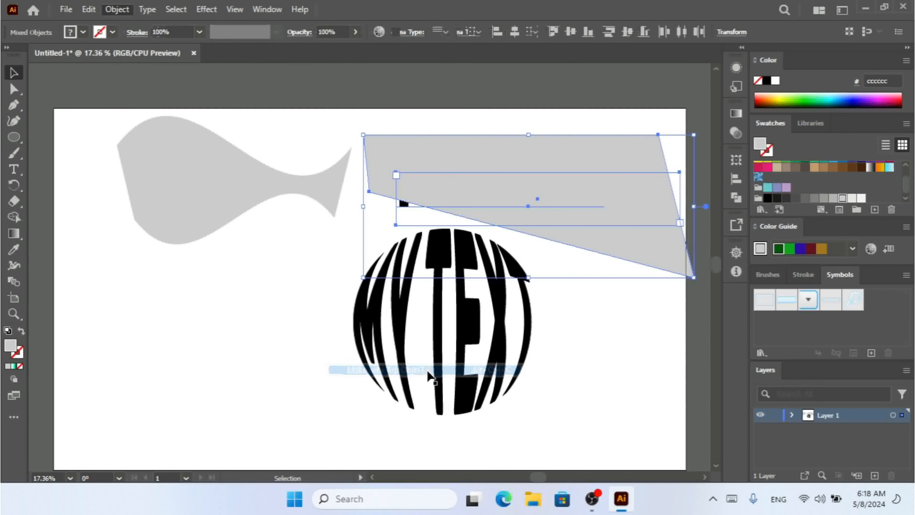
pyautogui.click(251, 320)
# Step: Paste another MY TEXT copy onto the wavy grey shape and bring that shape to the front
pyautogui.hotkey('ctrl', 'v')
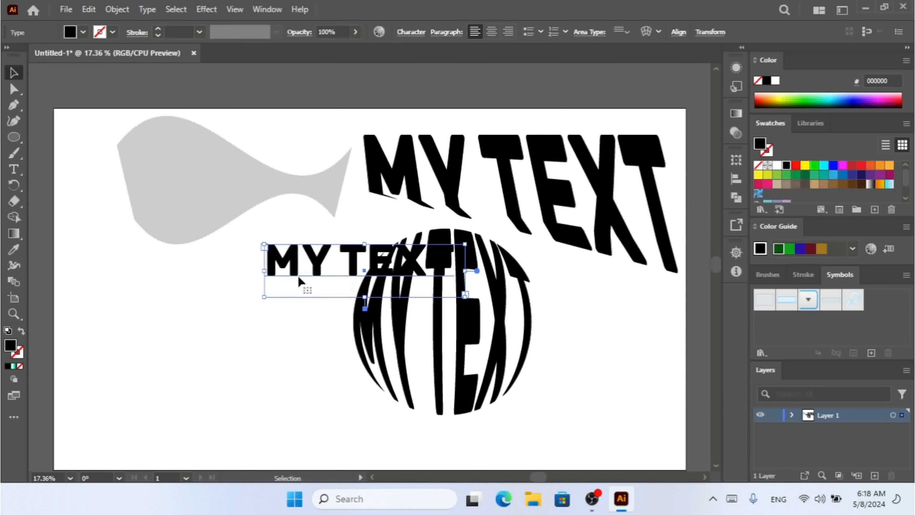
pyautogui.moveTo(297, 276); pyautogui.dragTo(159, 187)
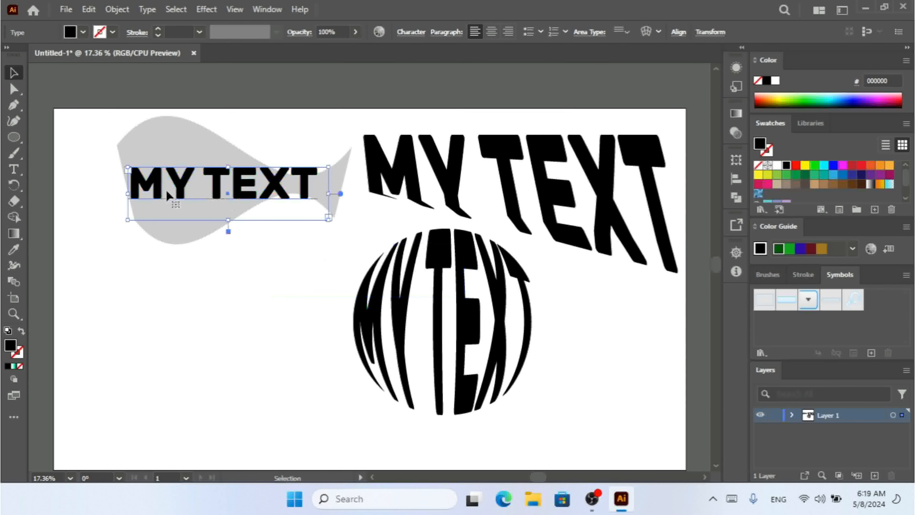
pyautogui.rightClick(159, 141)
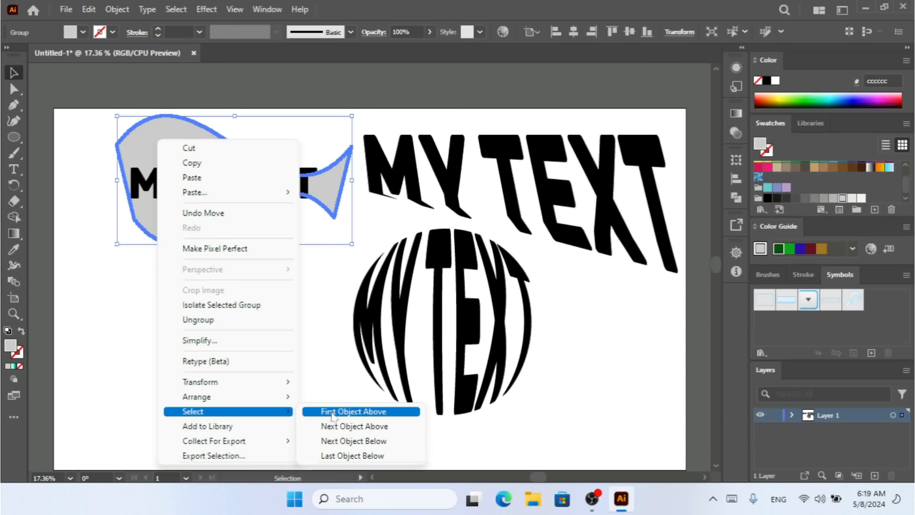
pyautogui.click(345, 394)
pyautogui.click(239, 268)
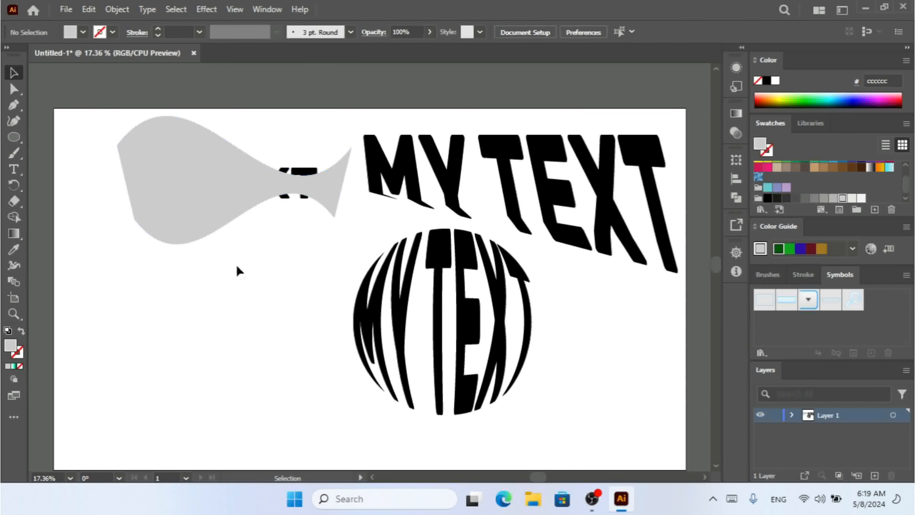
# Step: Select the wavy shape and the text behind it, and apply Envelope Distort with Make with Top Object
pyautogui.scroll(2, 239, 268)
pyautogui.moveTo(120, 54); pyautogui.dragTo(119, 55)
pyautogui.click(109, 9)
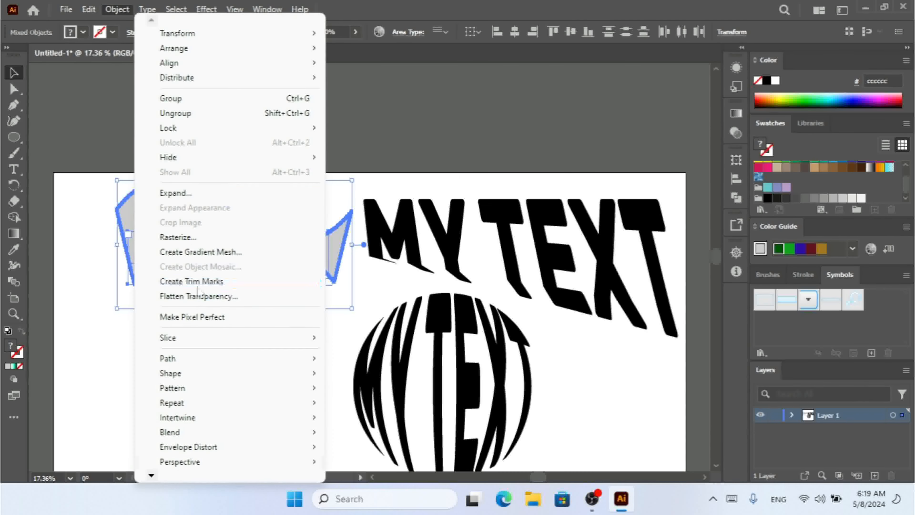
pyautogui.moveTo(278, 447)
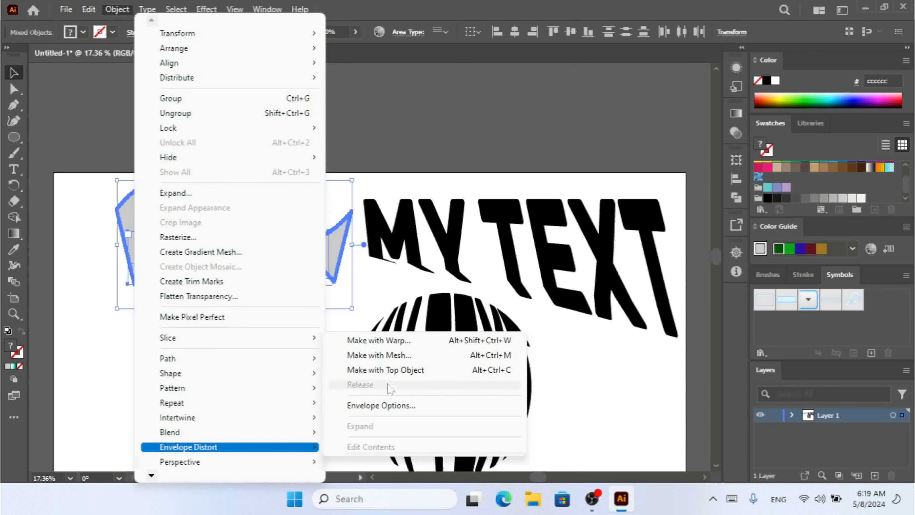
pyautogui.click(399, 377)
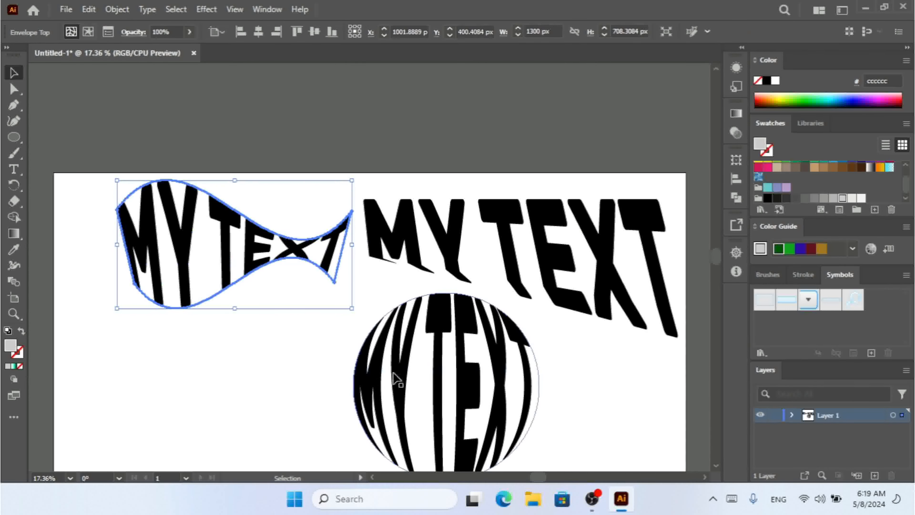
pyautogui.click(245, 375)
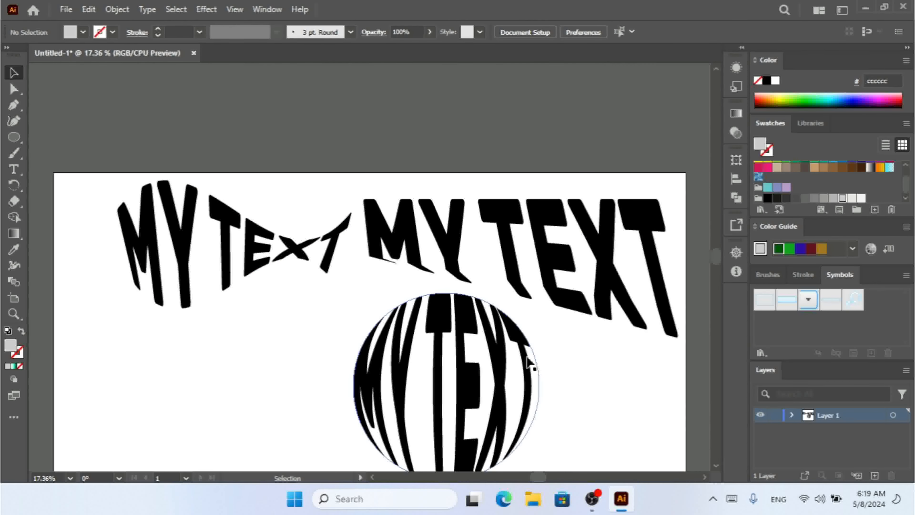
# Step: Delete the circular and the slanted MY TEXT objects from the artboard
pyautogui.click(715, 467)
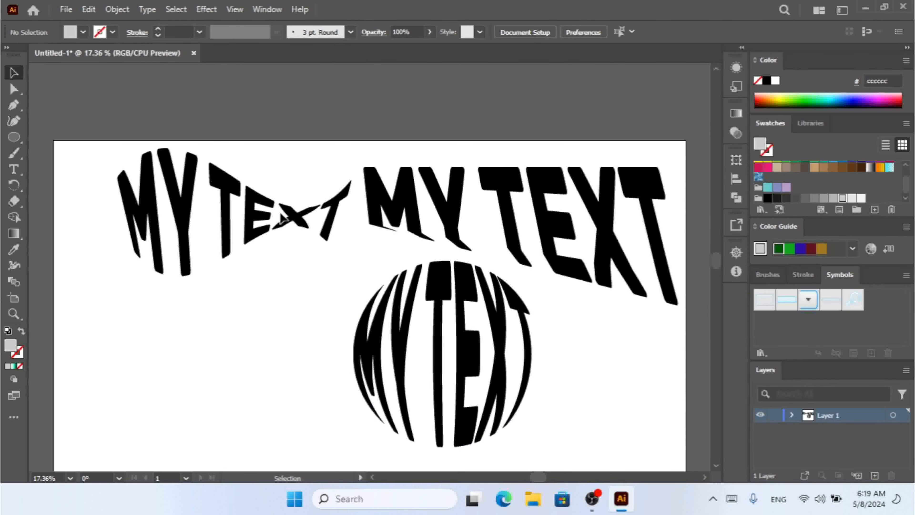
pyautogui.click(437, 371)
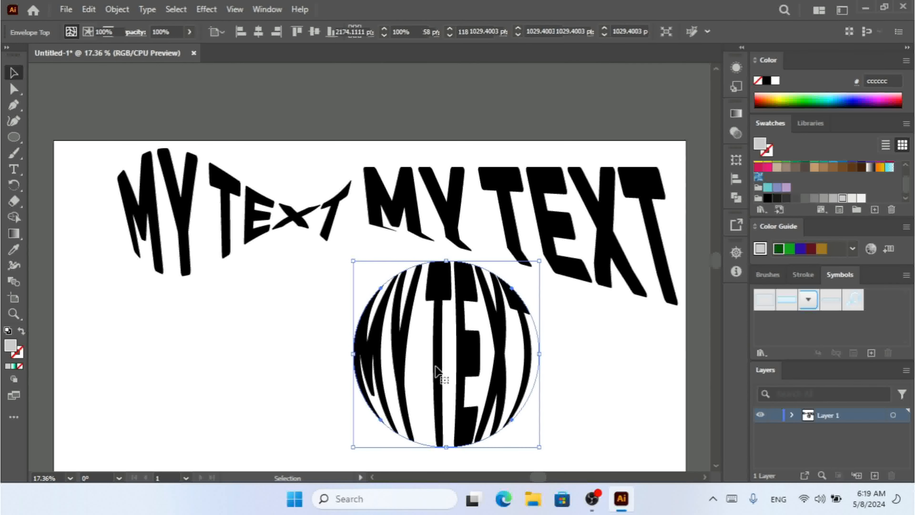
pyautogui.press('Delete')
pyautogui.click(459, 220)
pyautogui.press('Delete')
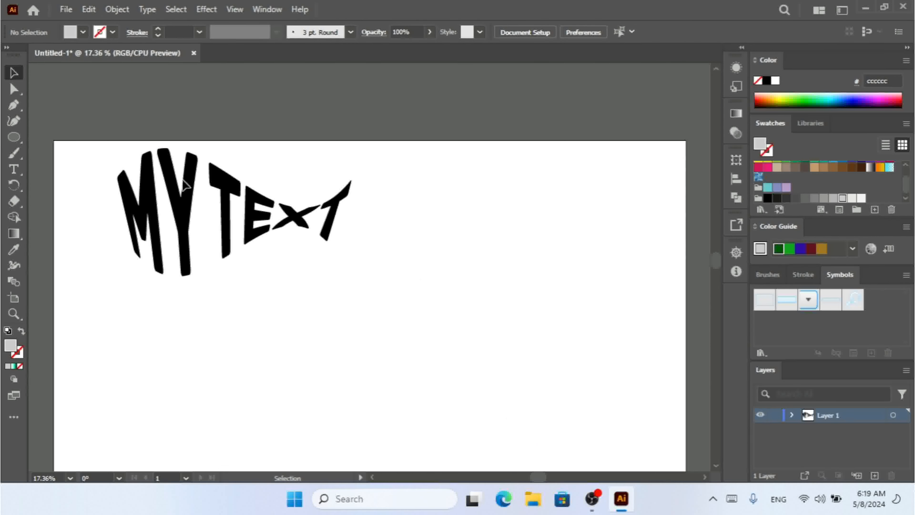
# Step: Expand the envelope distortion of the remaining wavy MY TEXT object into plain editable shapes
pyautogui.click(184, 213)
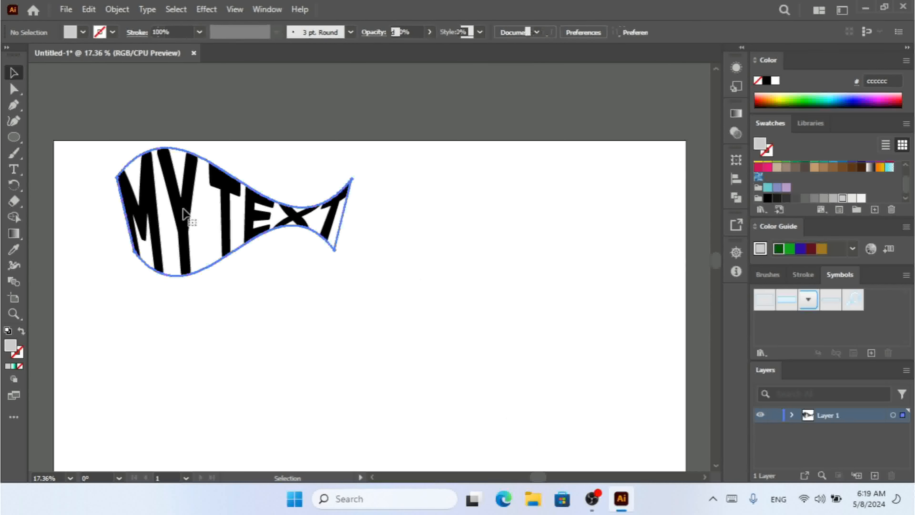
pyautogui.click(116, 10)
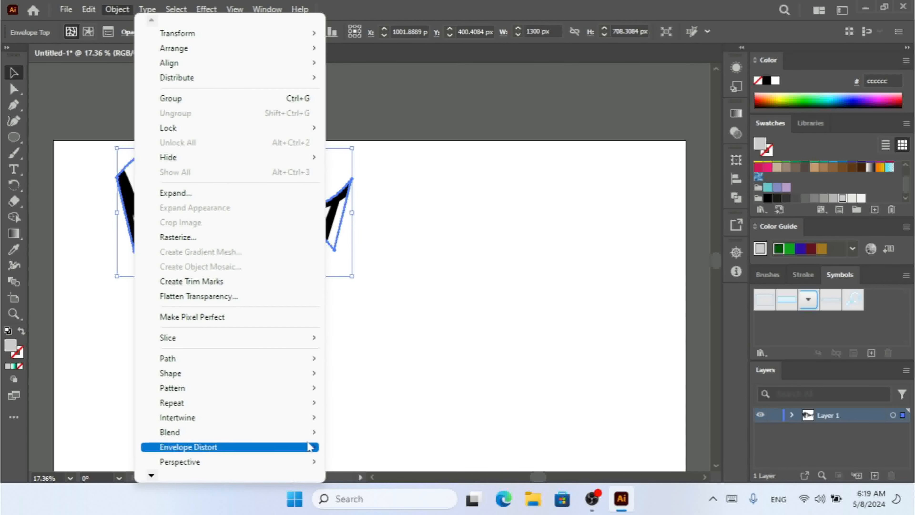
pyautogui.moveTo(309, 446)
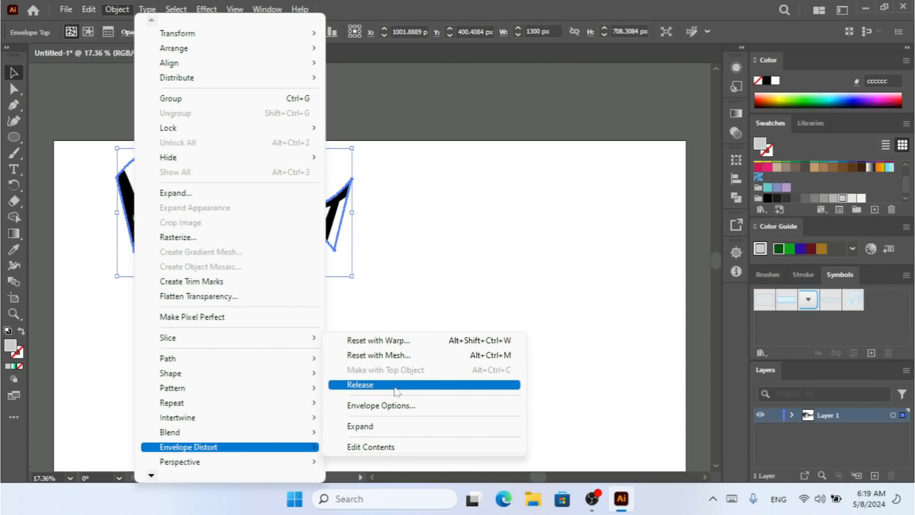
pyautogui.click(392, 429)
pyautogui.click(304, 257)
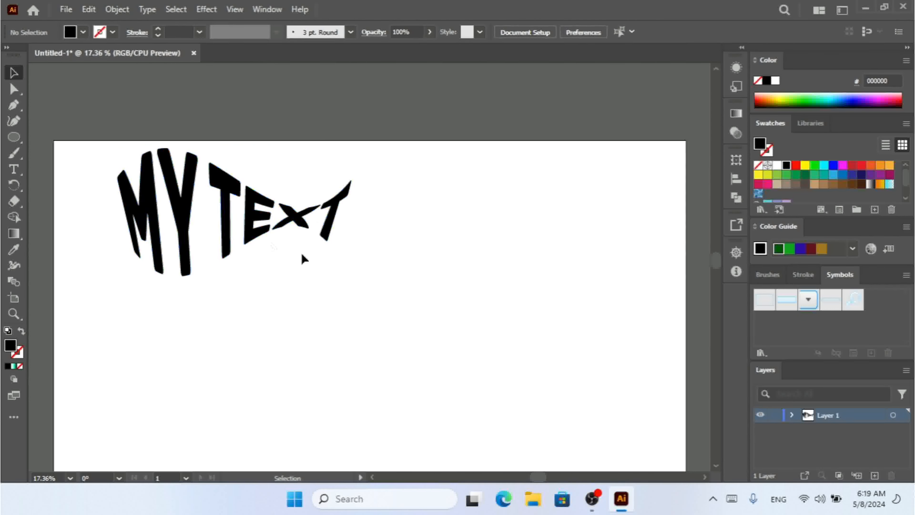
# Step: Move the expanded MY TEXT group to the right side of the artboard and fill it with dark brown 3f3700
pyautogui.moveTo(185, 184); pyautogui.dragTo(515, 192)
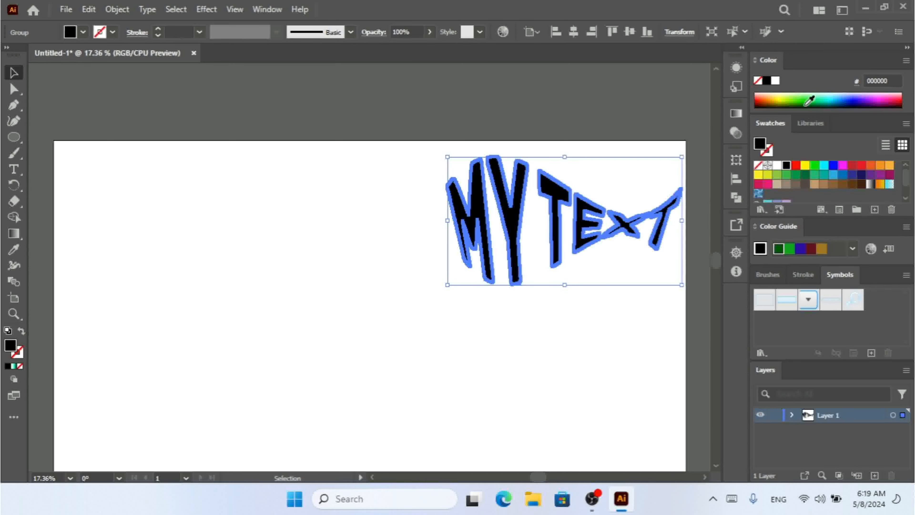
pyautogui.click(809, 99)
pyautogui.click(781, 101)
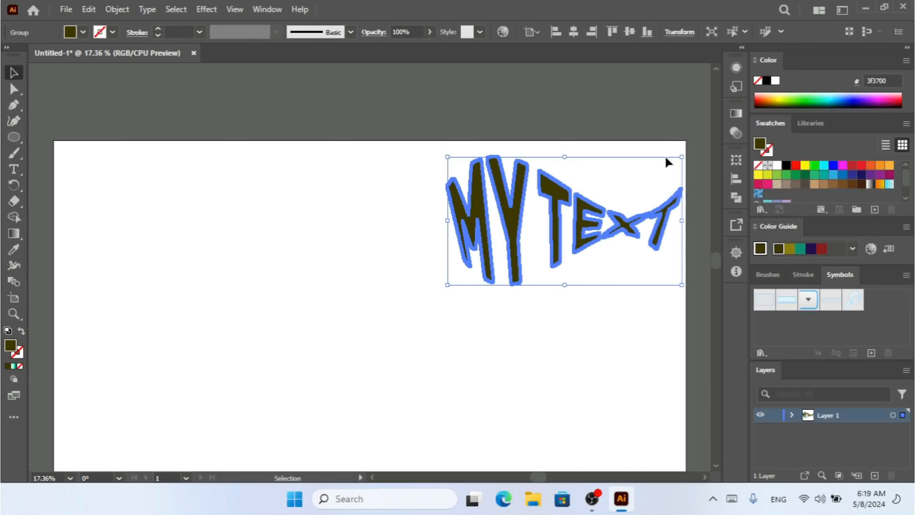
pyautogui.click(303, 302)
pyautogui.click(471, 221)
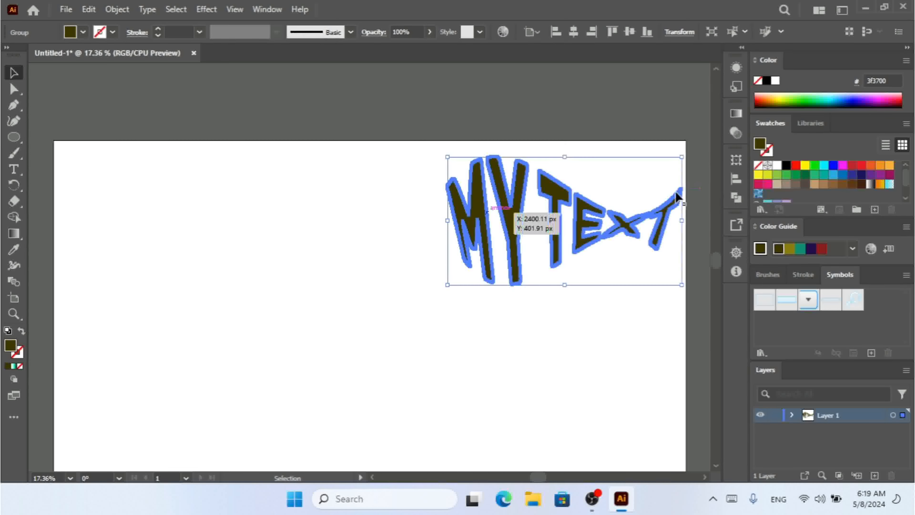
# Step: Apply the white-to-green-to-black linear gradient at 0° to the MY TEXT group
pyautogui.click(736, 114)
pyautogui.click(636, 208)
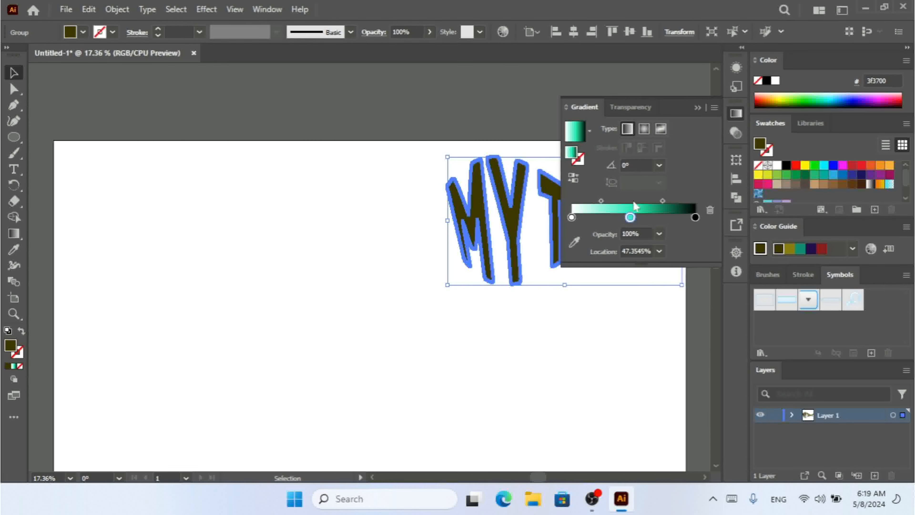
pyautogui.click(697, 107)
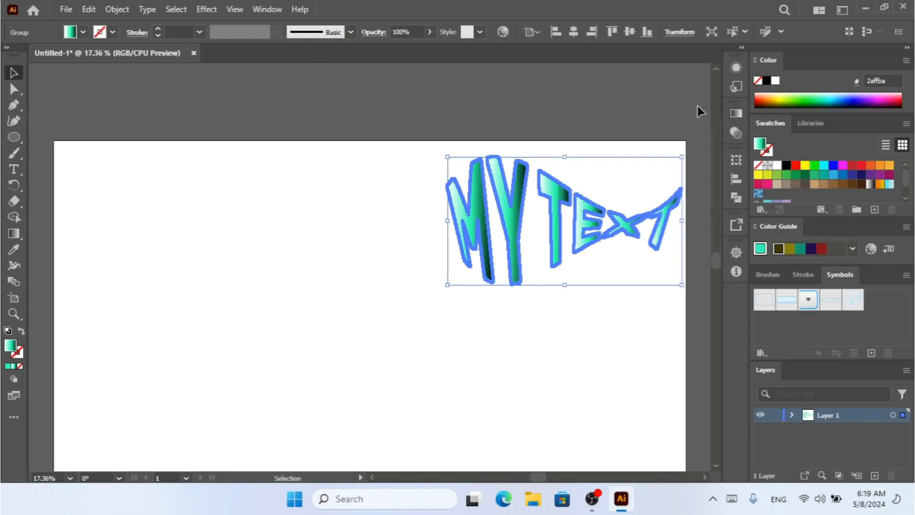
# Step: Select the gradient-filled MY TEXT group and delete it
pyautogui.click(332, 199)
pyautogui.moveTo(333, 193); pyautogui.dragTo(572, 288)
pyautogui.press('Delete')
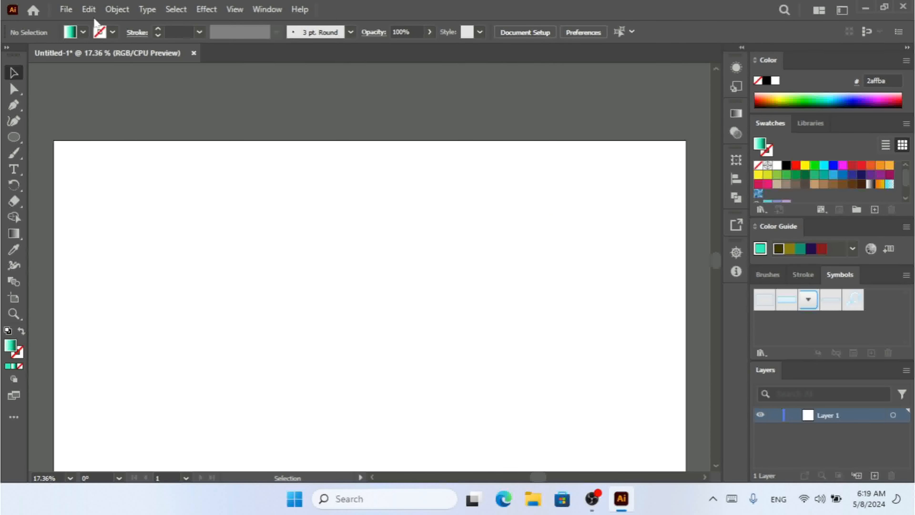
pyautogui.click(117, 9)
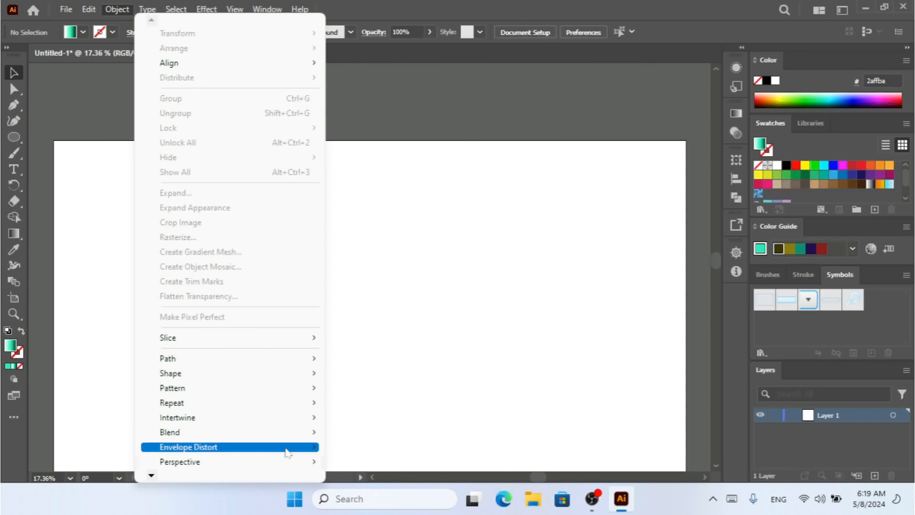
pyautogui.moveTo(286, 449)
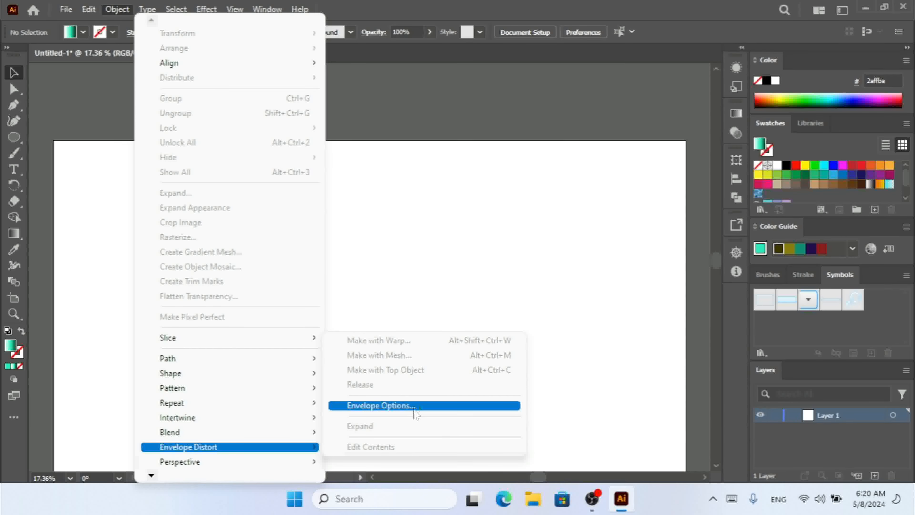
pyautogui.click(433, 280)
# Step: Draw a rectangle with the green gradient fill in the middle of the artboard
pyautogui.click(15, 138)
pyautogui.click(16, 142)
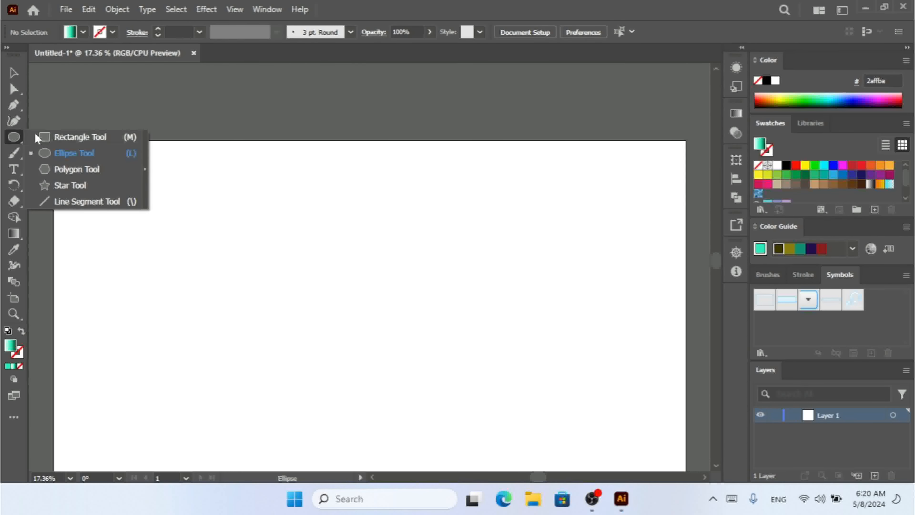
pyautogui.click(71, 135)
pyautogui.moveTo(277, 218); pyautogui.dragTo(469, 324)
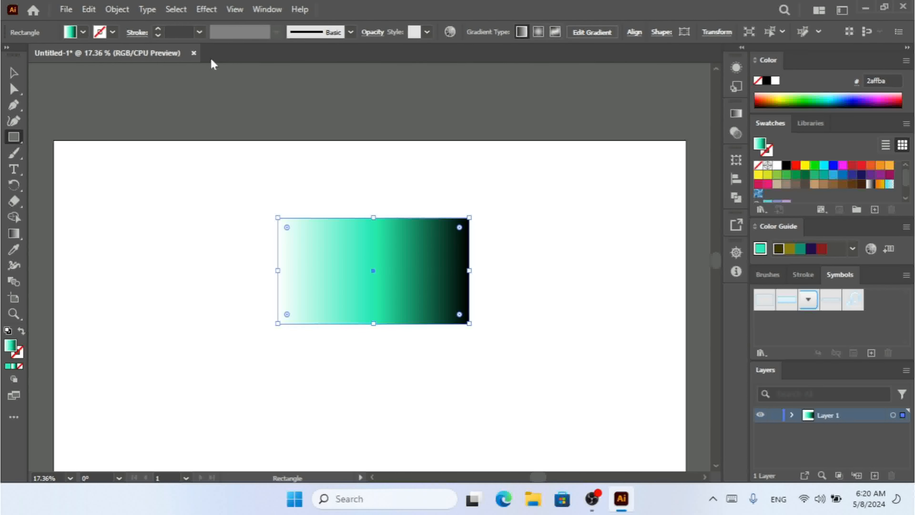
# Step: Review the Envelope Options settings for the rectangle and leave them without changes
pyautogui.click(116, 10)
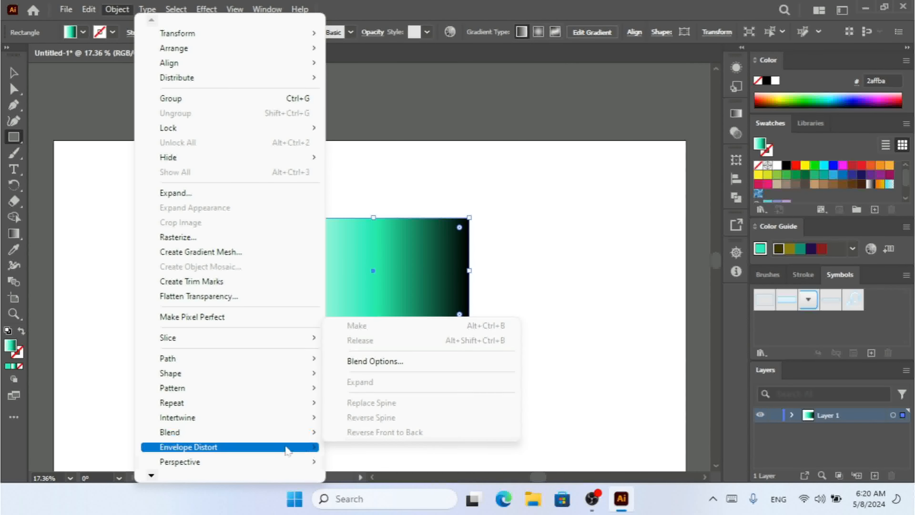
pyautogui.moveTo(286, 448)
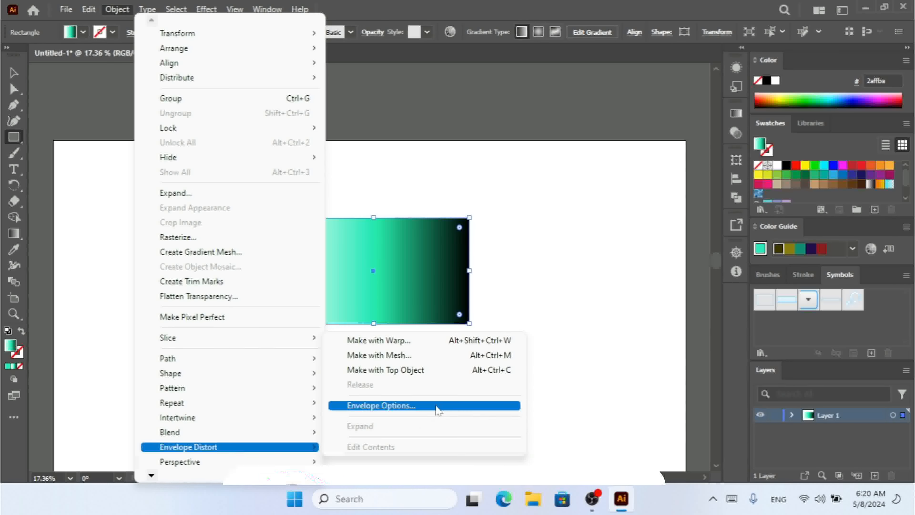
pyautogui.click(382, 406)
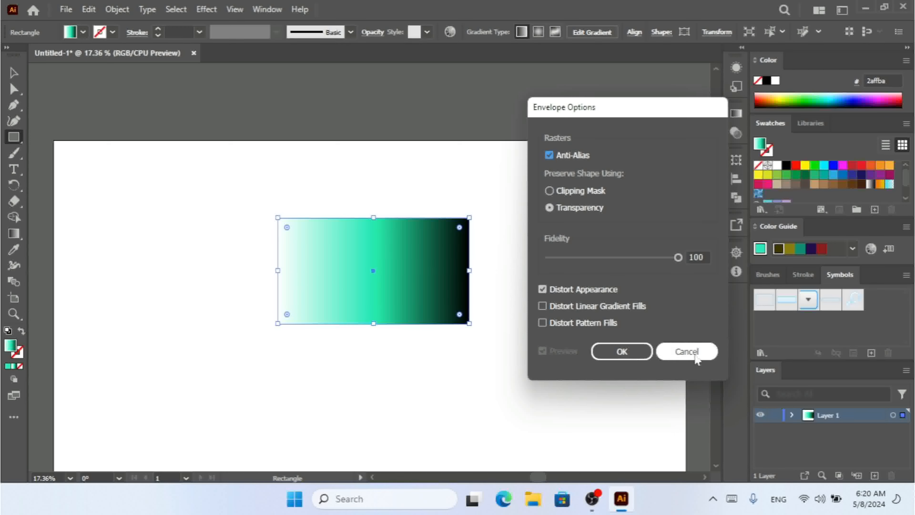
pyautogui.click(687, 351)
# Step: Apply Make with Warp to the rectangle using the horizontal Fish style, 65% bend, -2% horizontal and -8% vertical distortion
pyautogui.click(116, 9)
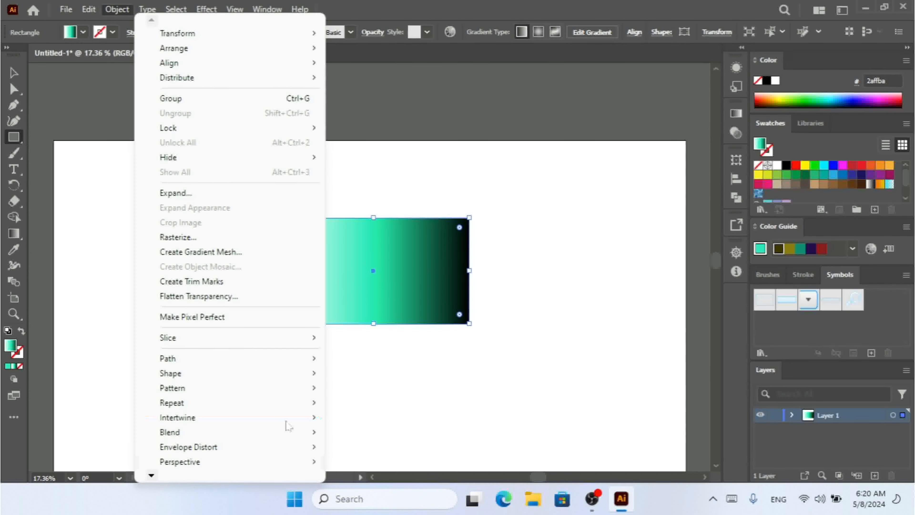
pyautogui.moveTo(300, 446)
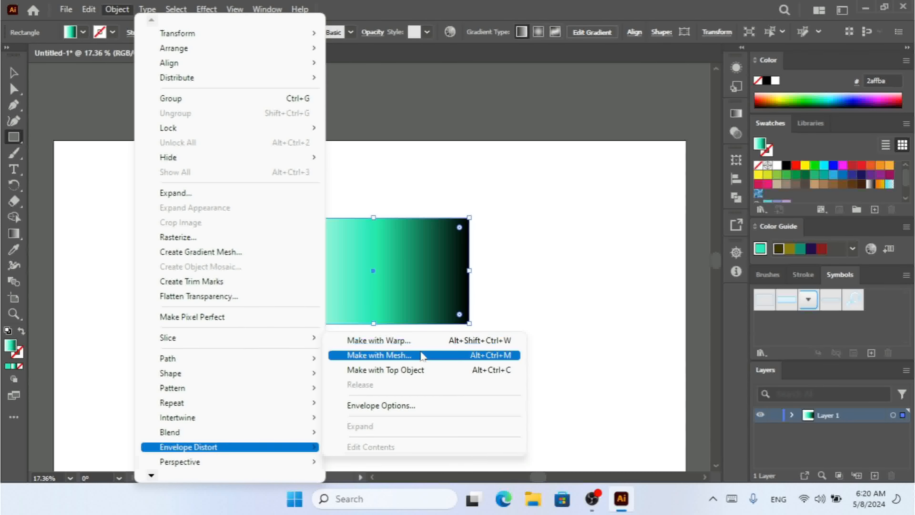
pyautogui.click(415, 342)
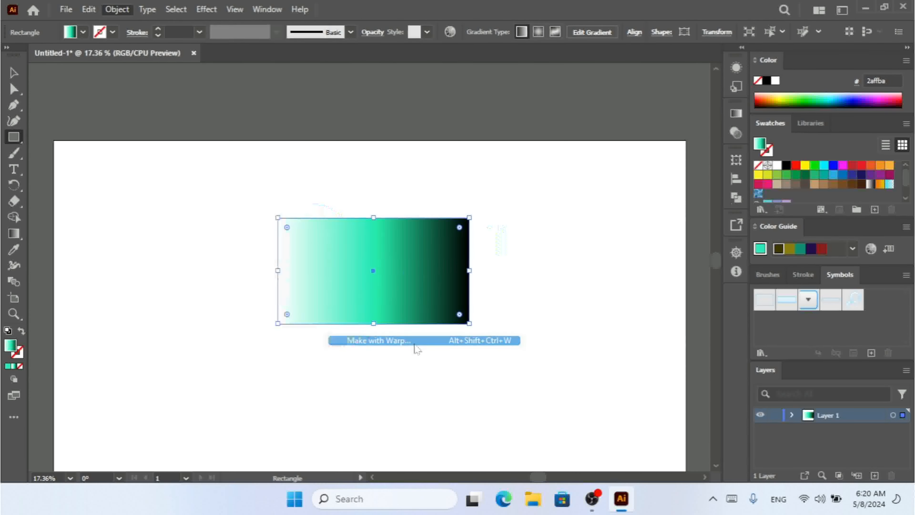
pyautogui.click(666, 309)
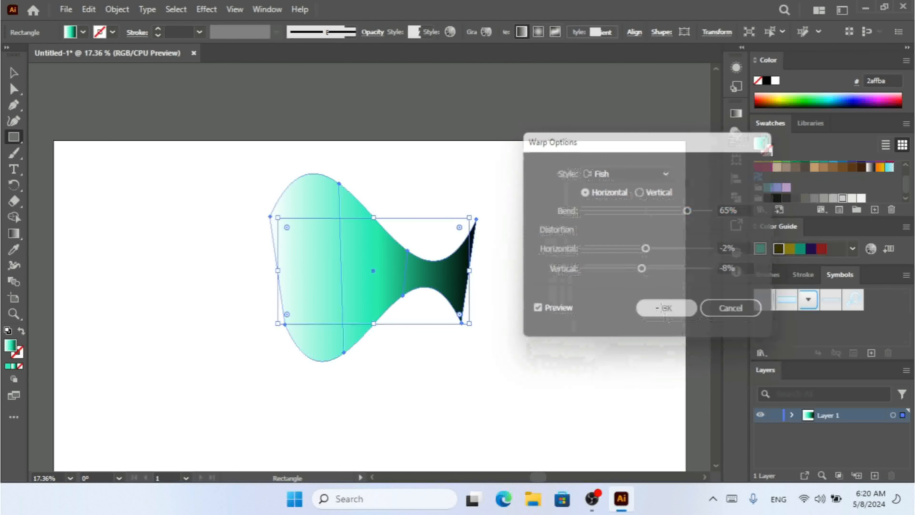
# Step: Set the fidelity of the fish-shaped envelope to 0 in the Envelope Options
pyautogui.hotkey('ctrl', '=')
pyautogui.click(117, 9)
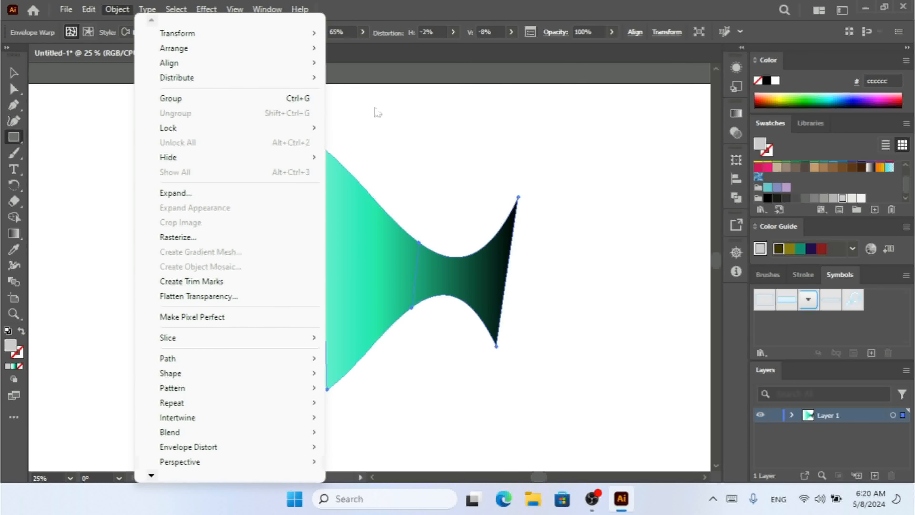
pyautogui.moveTo(279, 449)
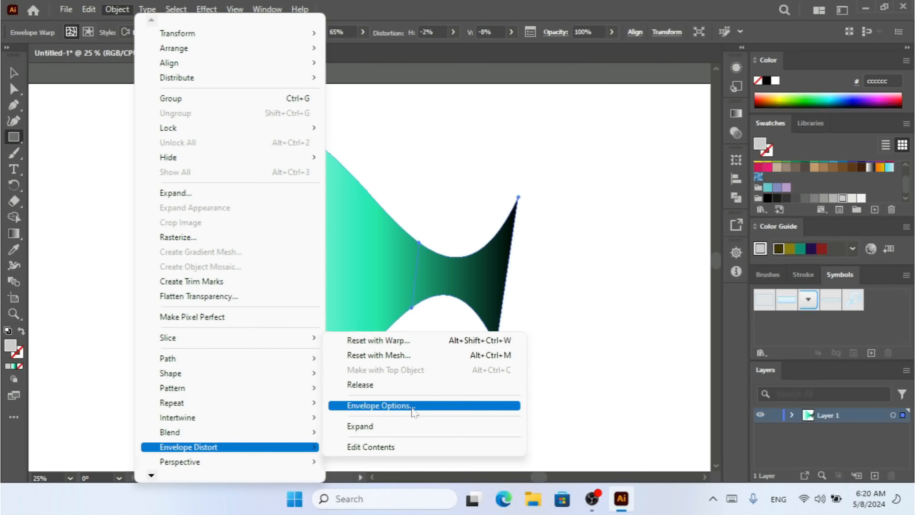
pyautogui.click(413, 406)
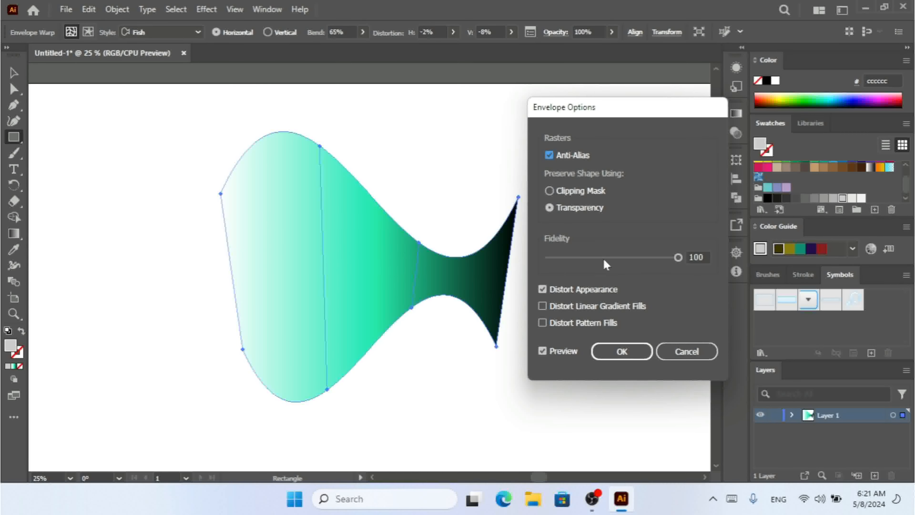
pyautogui.moveTo(603, 258); pyautogui.dragTo(530, 258)
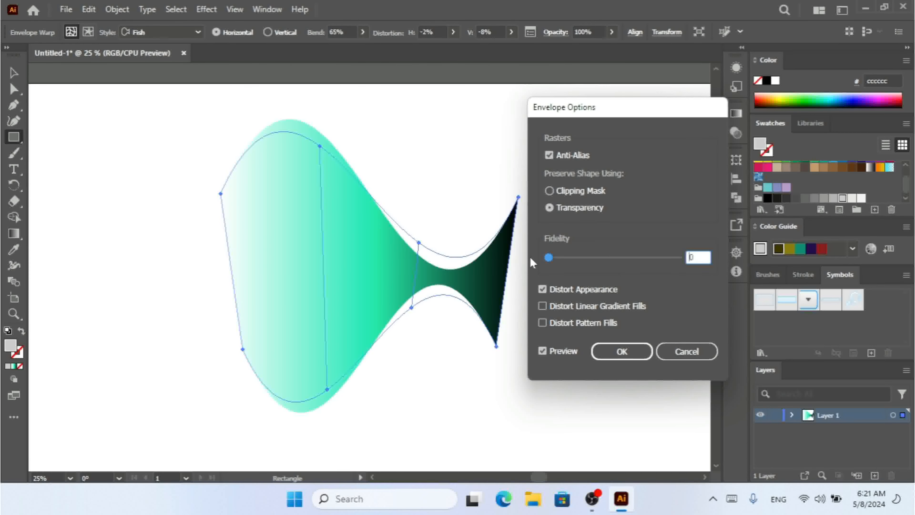
pyautogui.click(622, 352)
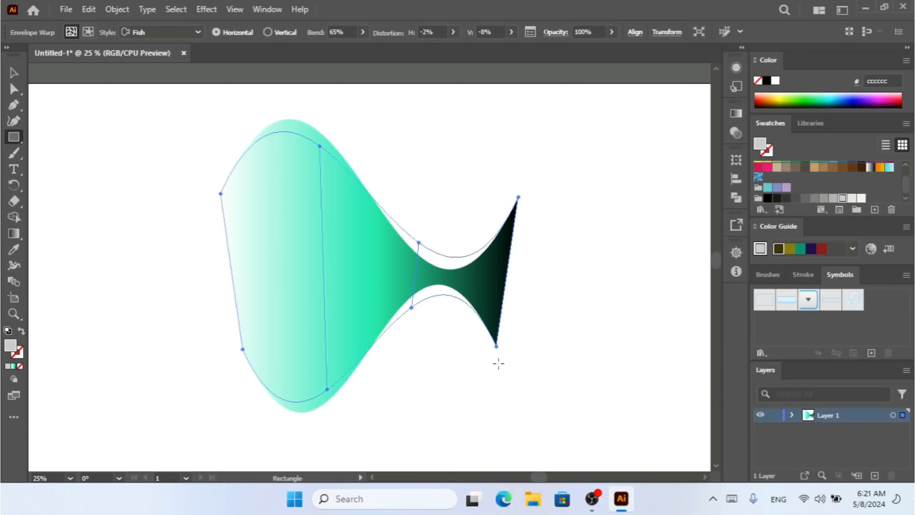
# Step: Try moving the upper mesh point at the fish shape's narrow waist upward with Direct Selection, and undo the move
pyautogui.click(14, 89)
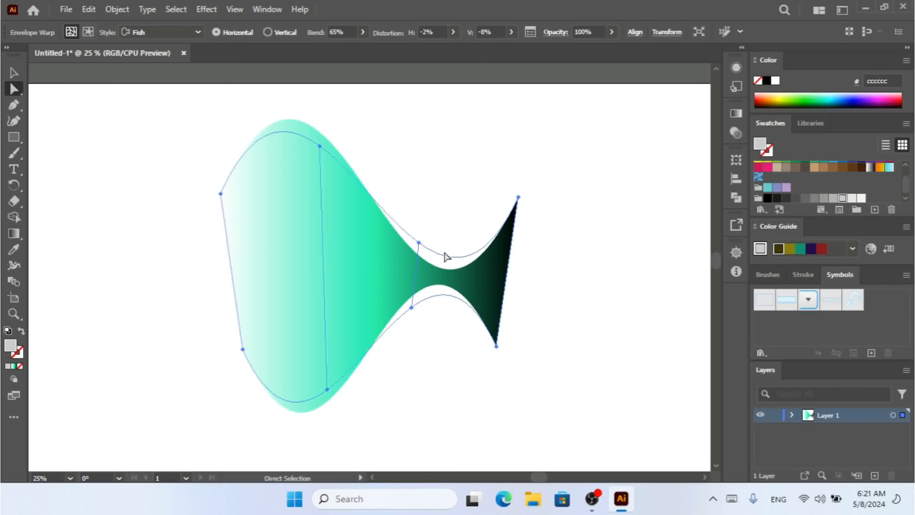
pyautogui.moveTo(419, 242); pyautogui.dragTo(424, 175)
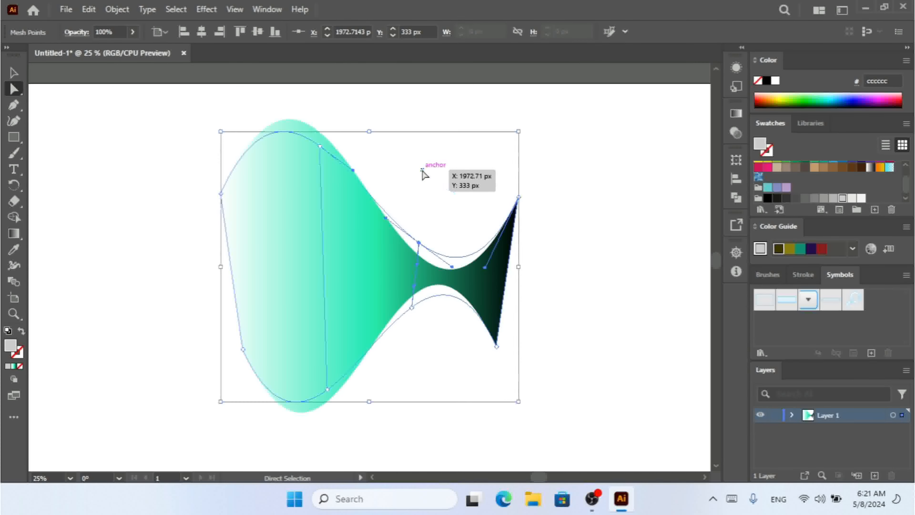
pyautogui.hotkey('ctrl', 'z')
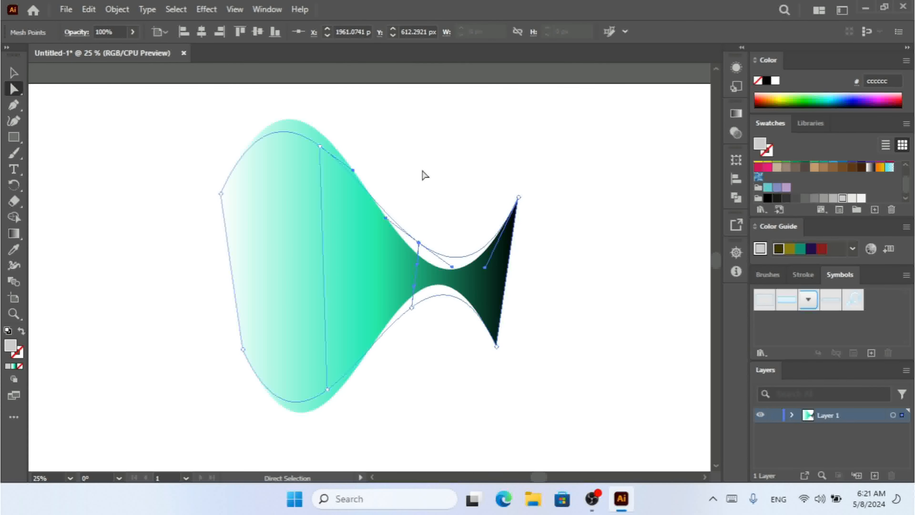
# Step: Set the fidelity of the fish-shaped envelope to 100 in the Envelope Options
pyautogui.click(14, 73)
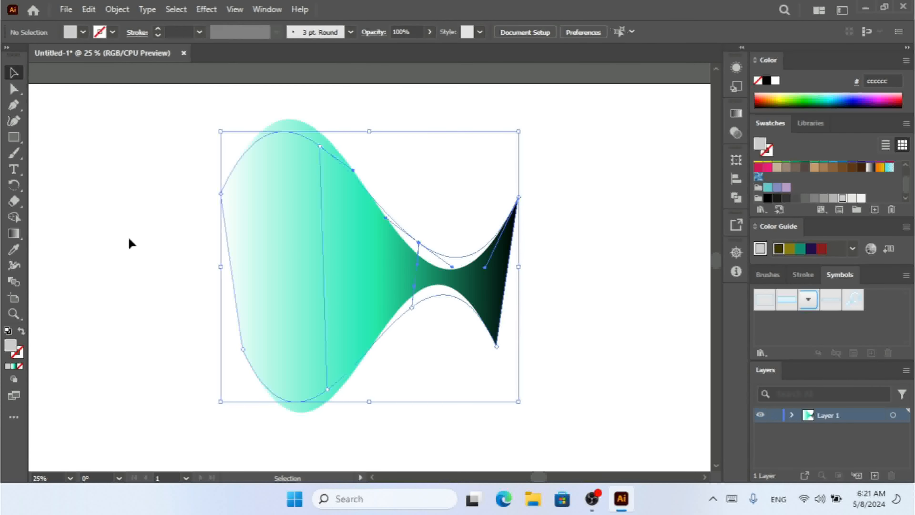
pyautogui.click(292, 270)
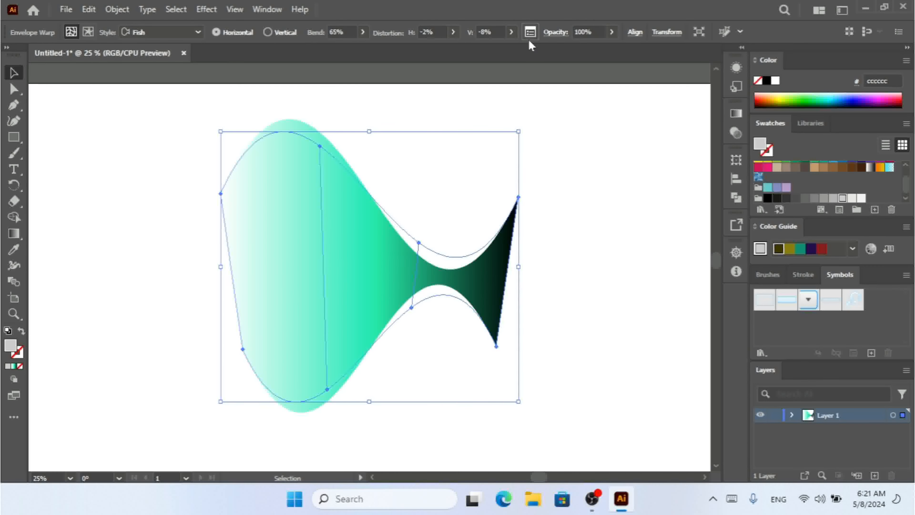
pyautogui.click(529, 31)
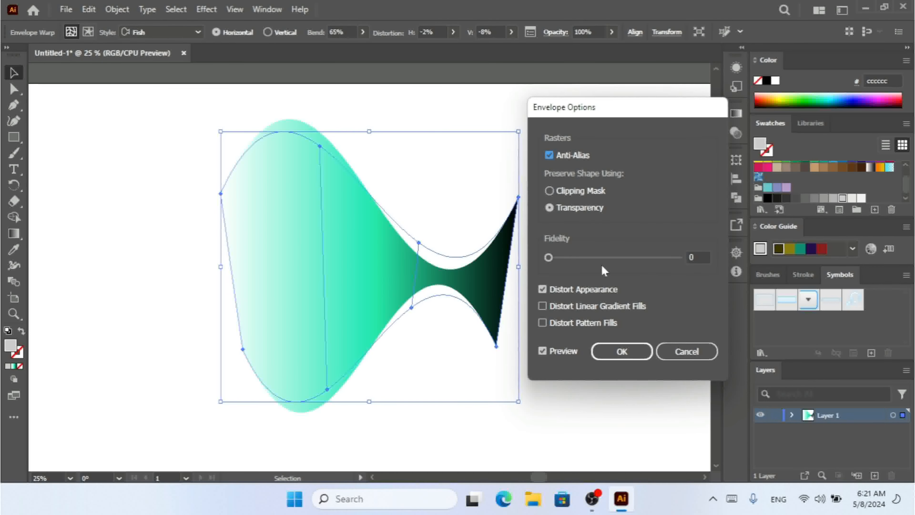
pyautogui.moveTo(598, 256); pyautogui.dragTo(678, 256)
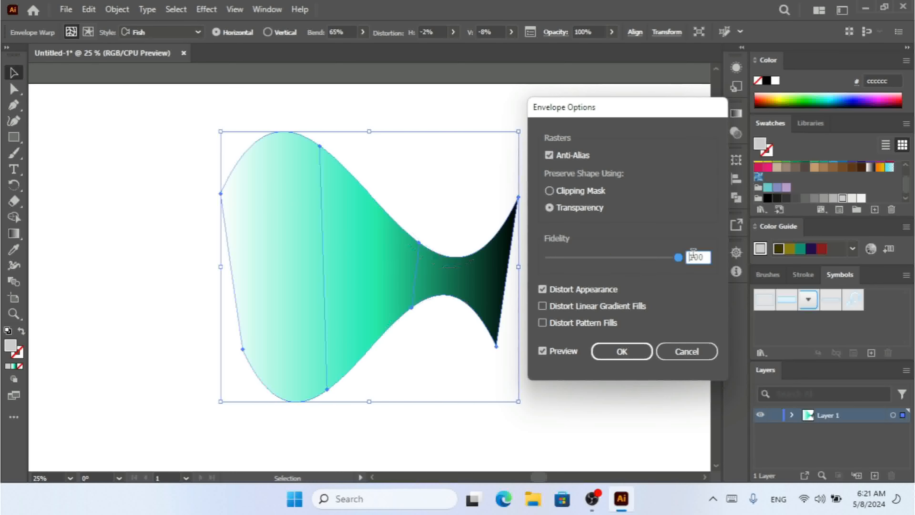
pyautogui.click(620, 351)
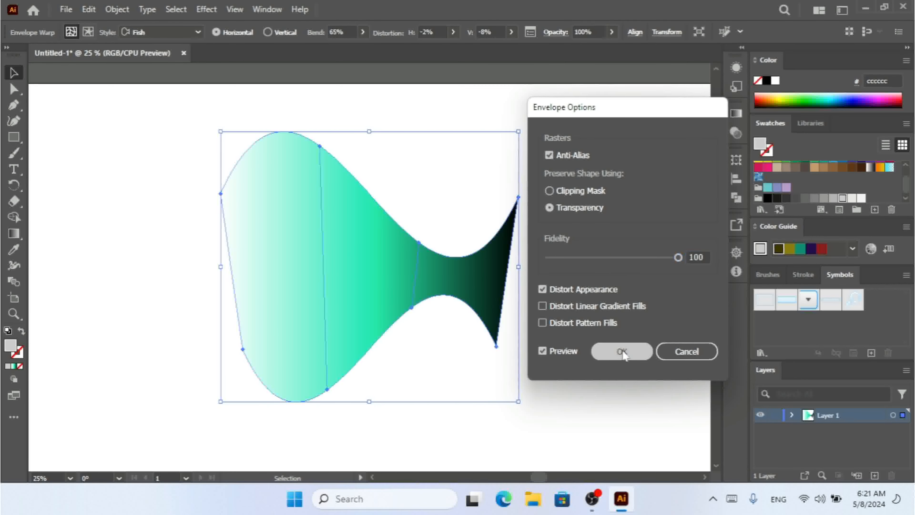
# Step: Try dragging the upper mesh point at the fish's waist upward with Direct Selection, undo the move and deselect the shape
pyautogui.click(14, 89)
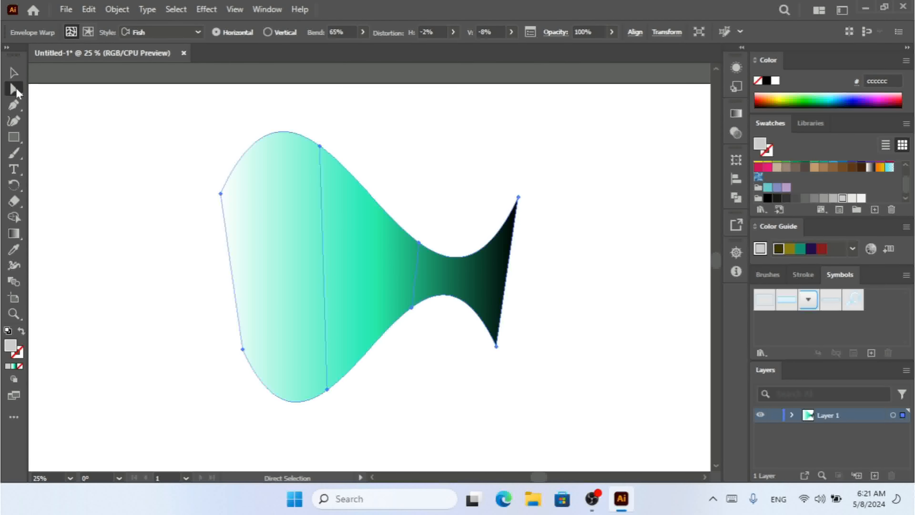
pyautogui.moveTo(420, 245); pyautogui.dragTo(420, 177)
pyautogui.hotkey('ctrl', 'z')
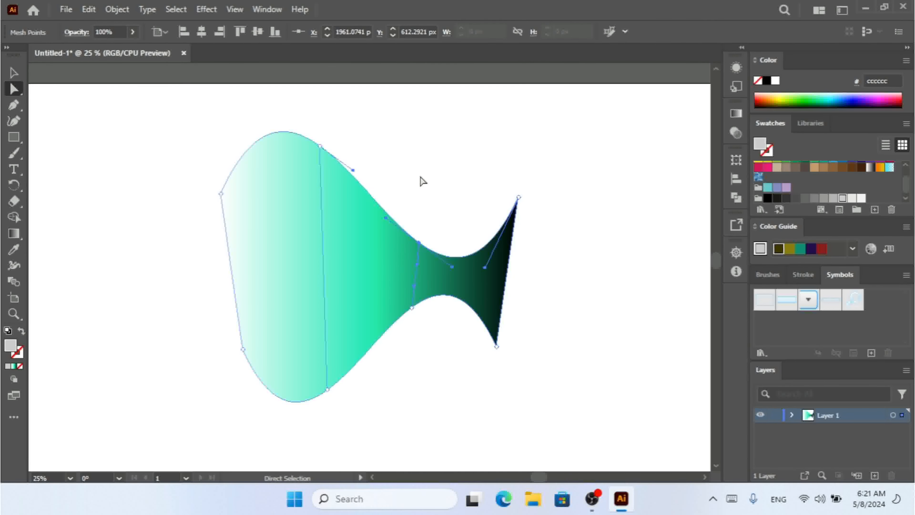
pyautogui.click(10, 76)
pyautogui.click(66, 125)
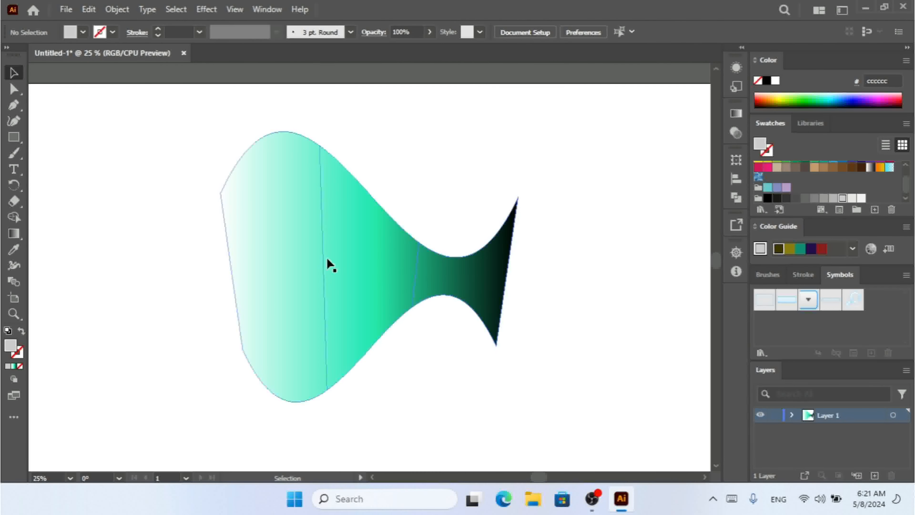
# Step: Preview the fish envelope with Distort Appearance switched off and on and Distort Linear Gradient Fills switched on and off
pyautogui.click(327, 266)
pyautogui.click(530, 34)
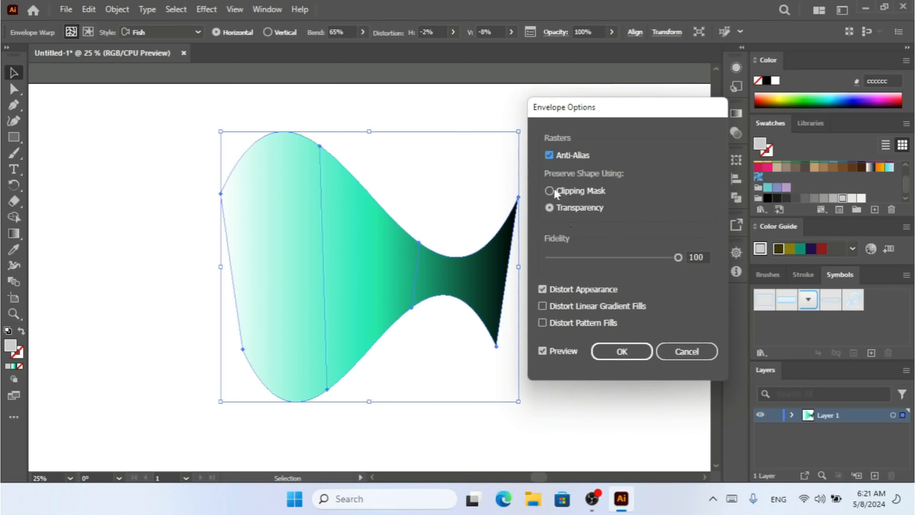
pyautogui.click(568, 290)
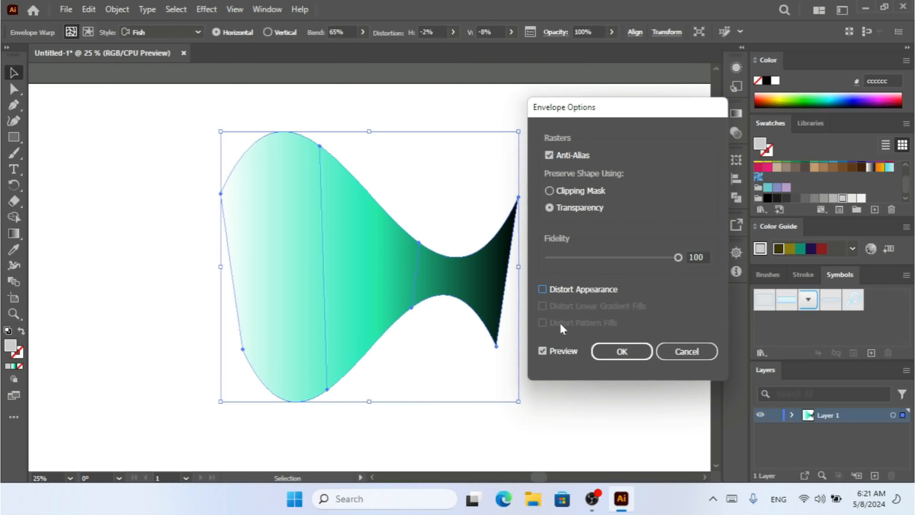
pyautogui.click(558, 288)
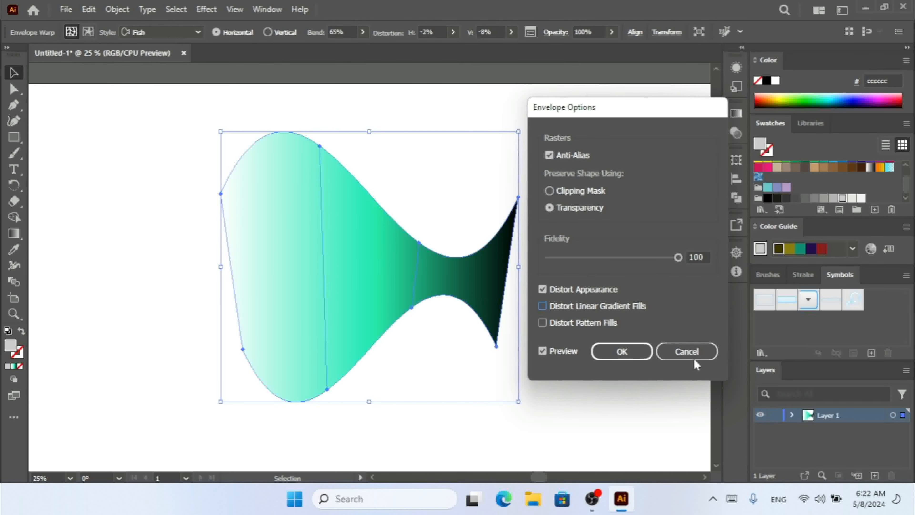
pyautogui.click(542, 305)
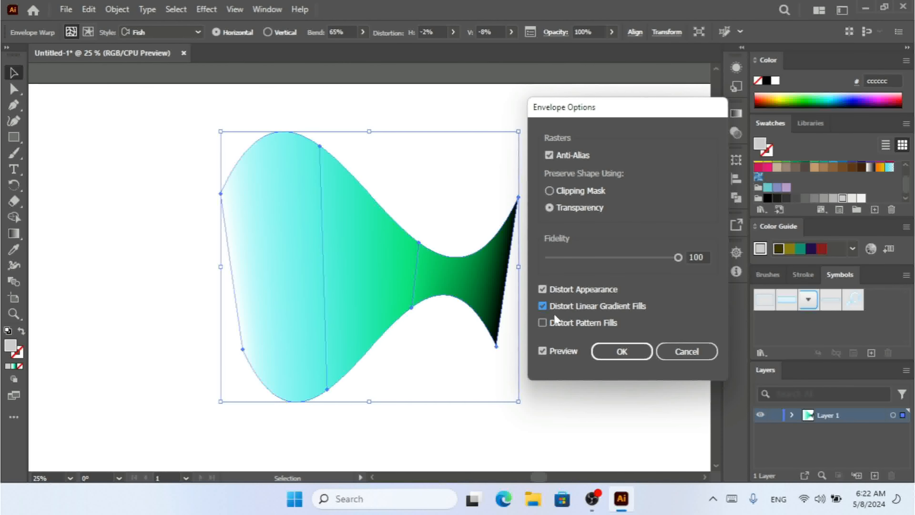
pyautogui.click(544, 307)
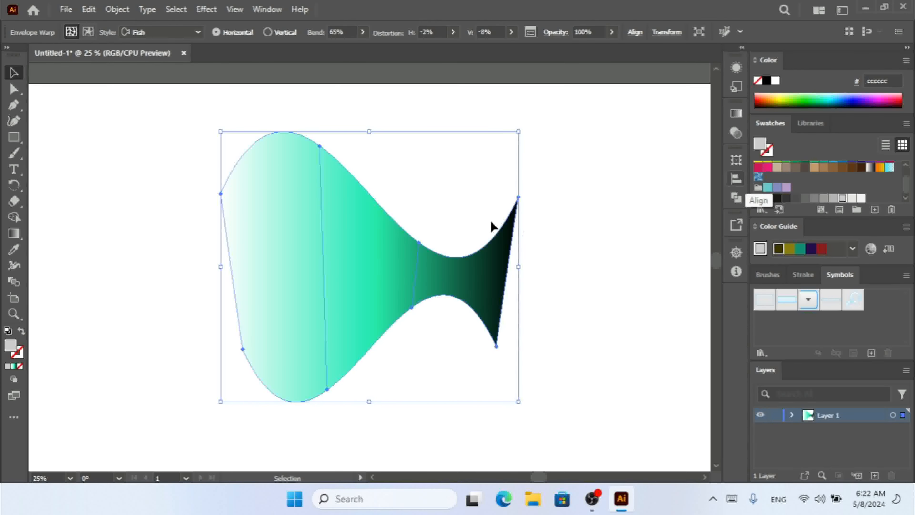
# Step: Edit the fish envelope's contents, fill them with the blue ornamental pattern swatch, and return to editing the envelope
pyautogui.click(592, 219)
pyautogui.click(308, 283)
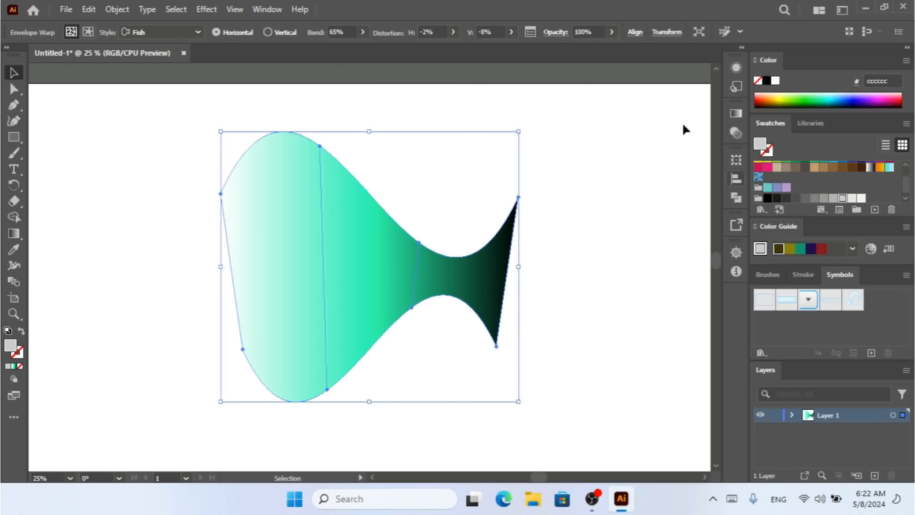
pyautogui.click(88, 32)
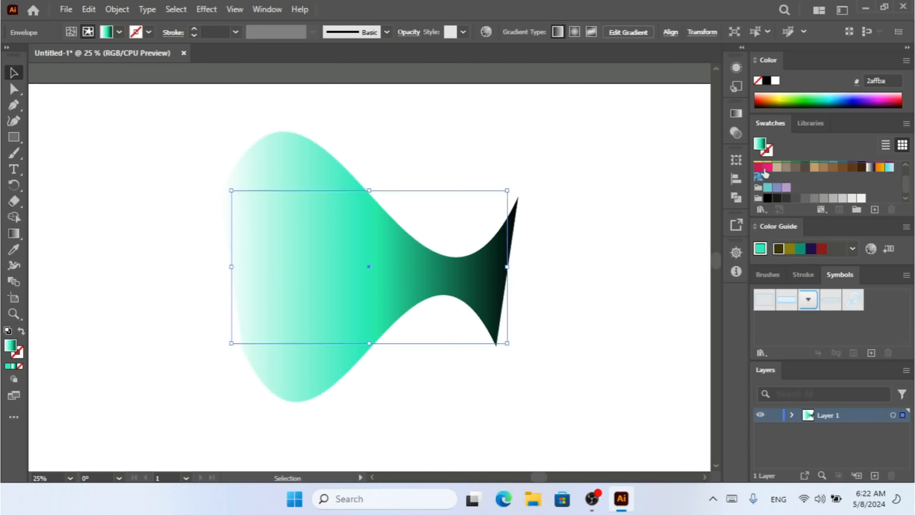
pyautogui.click(758, 177)
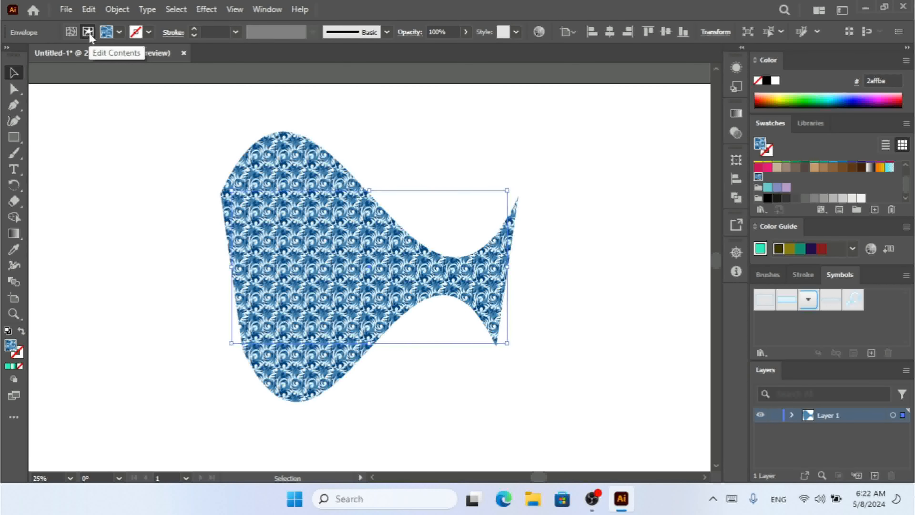
pyautogui.click(71, 32)
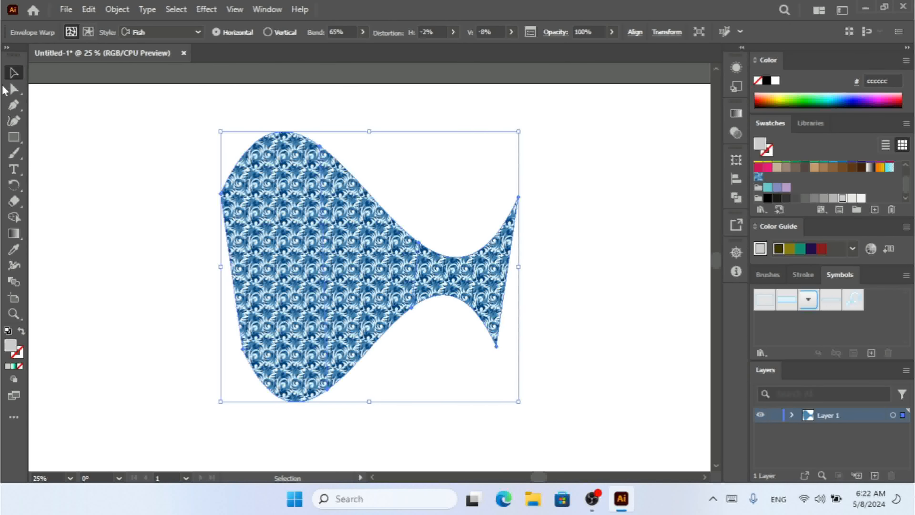
# Step: Preview Distort Pattern Fills on and off in the fish's Envelope Options, and cancel the changes
pyautogui.click(529, 33)
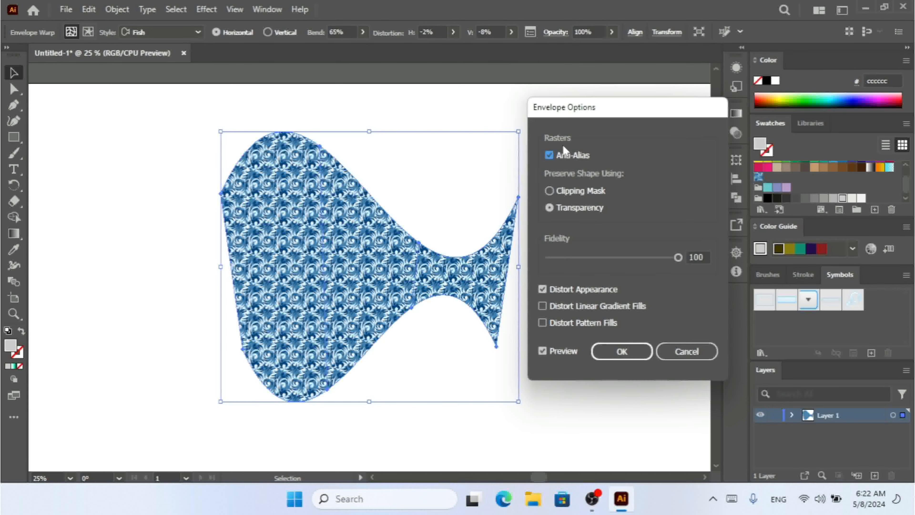
pyautogui.click(542, 322)
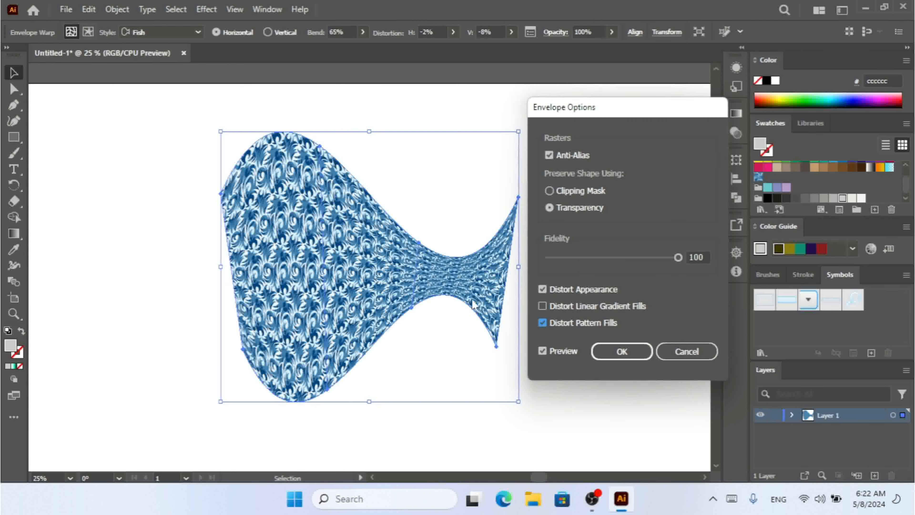
pyautogui.click(545, 324)
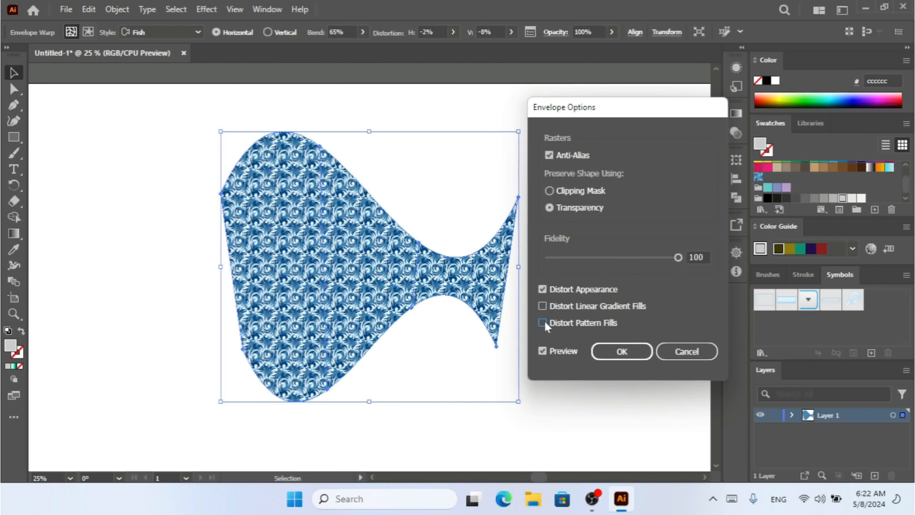
pyautogui.click(544, 323)
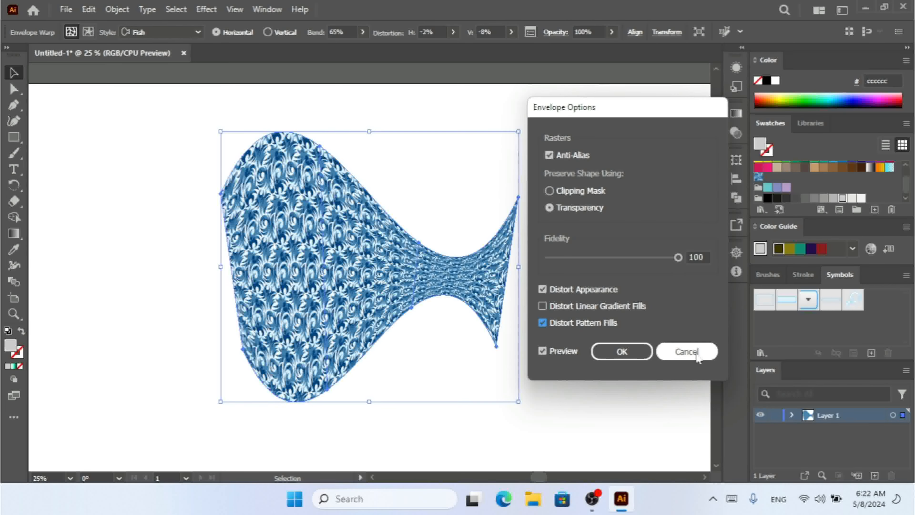
pyautogui.click(664, 352)
# Step: Edit the fish envelope's contents and replace the pattern fill with solid blue 0071bc, followed by the bright green swatch
pyautogui.click(117, 9)
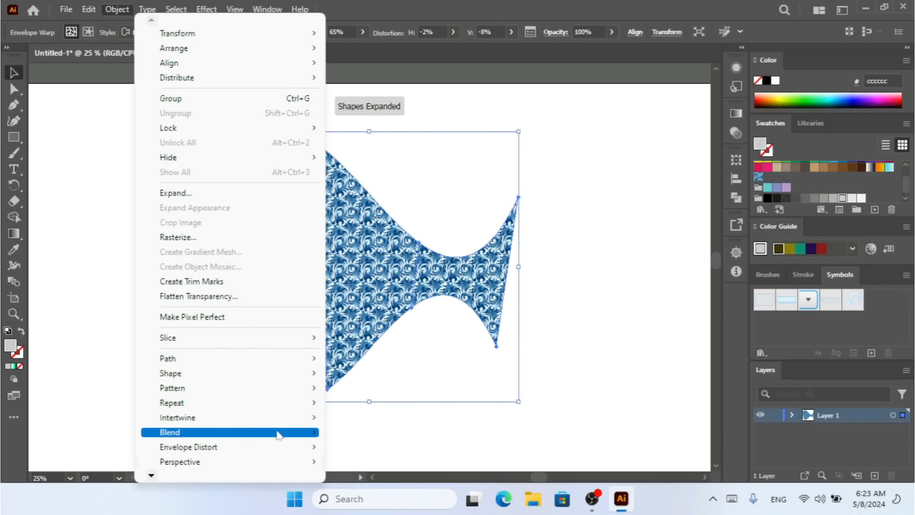
pyautogui.moveTo(288, 447)
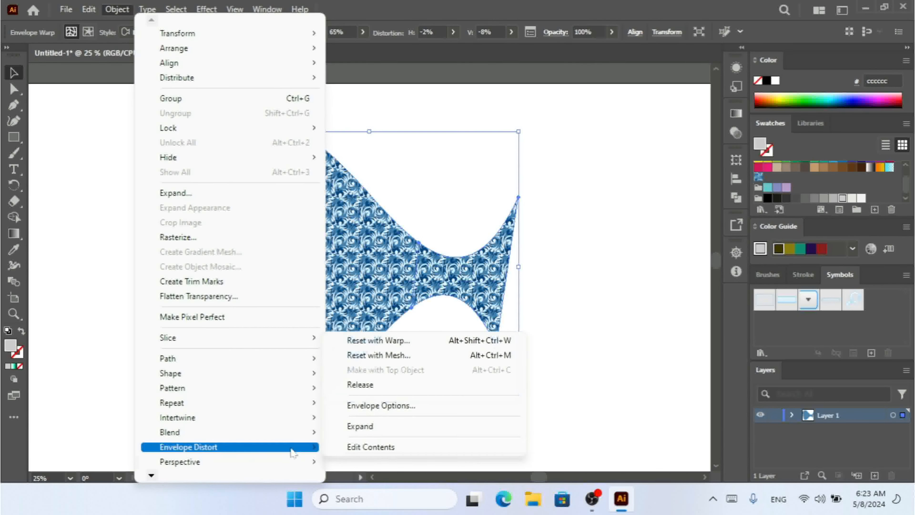
pyautogui.click(401, 446)
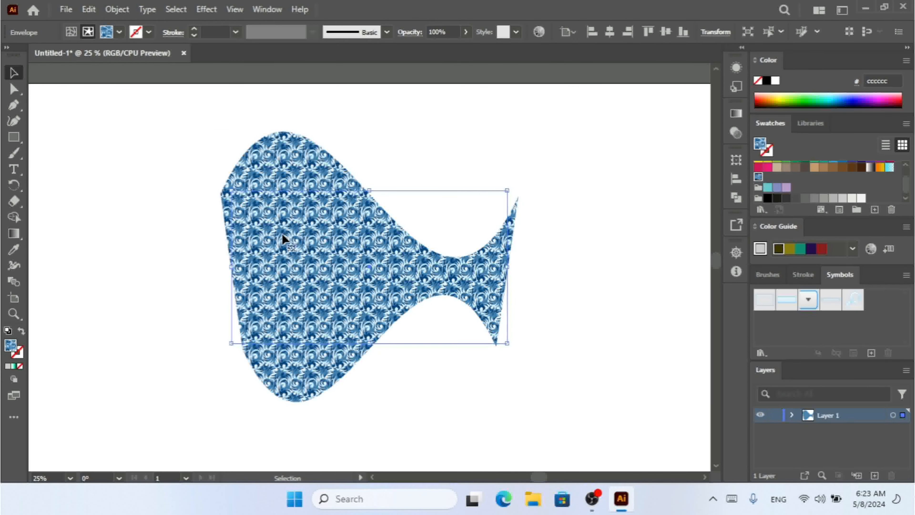
pyautogui.click(119, 32)
pyautogui.click(104, 64)
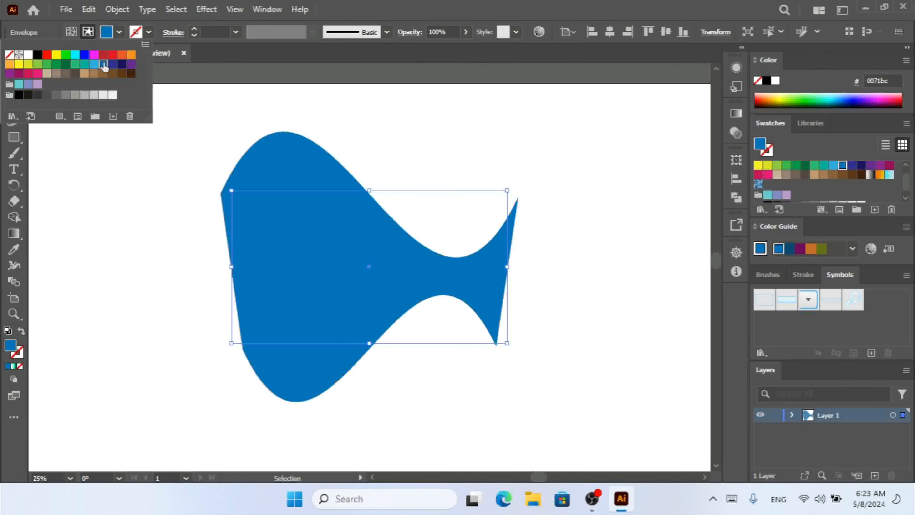
pyautogui.click(65, 55)
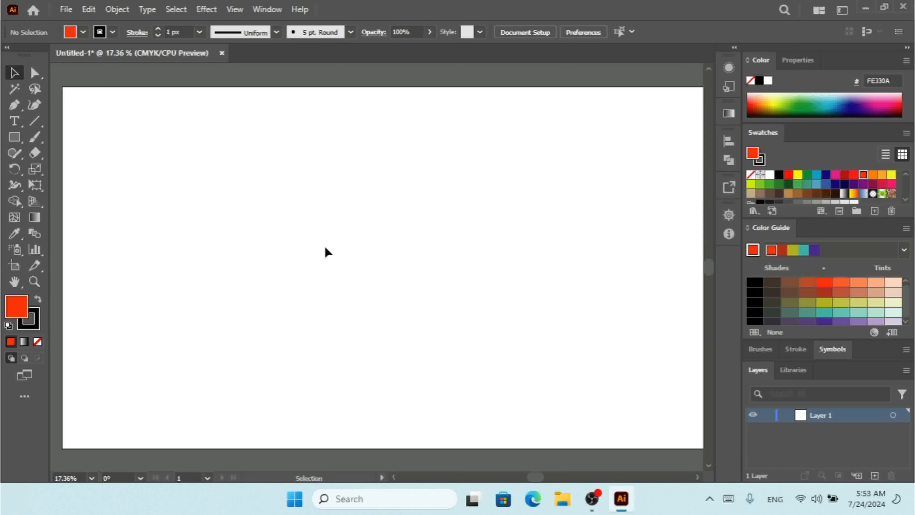
pyautogui.click(124, 10)
pyautogui.moveTo(204, 300)
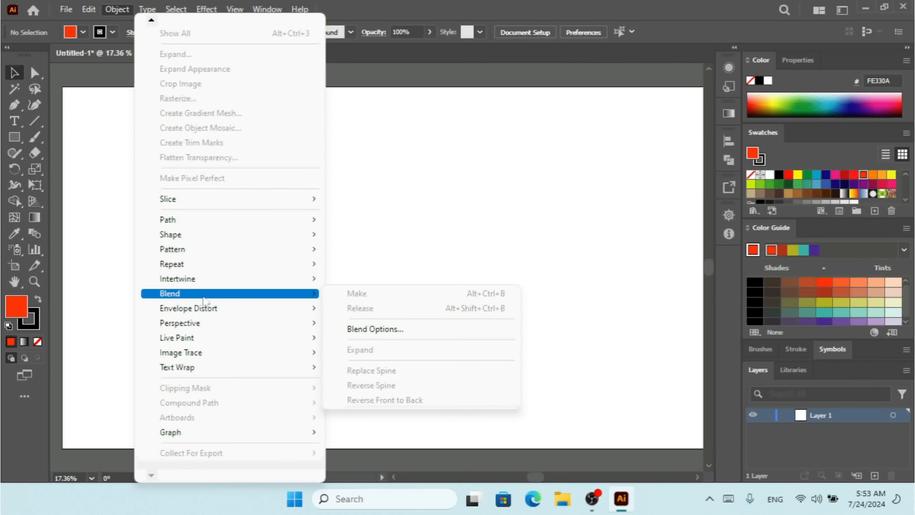
pyautogui.moveTo(240, 312)
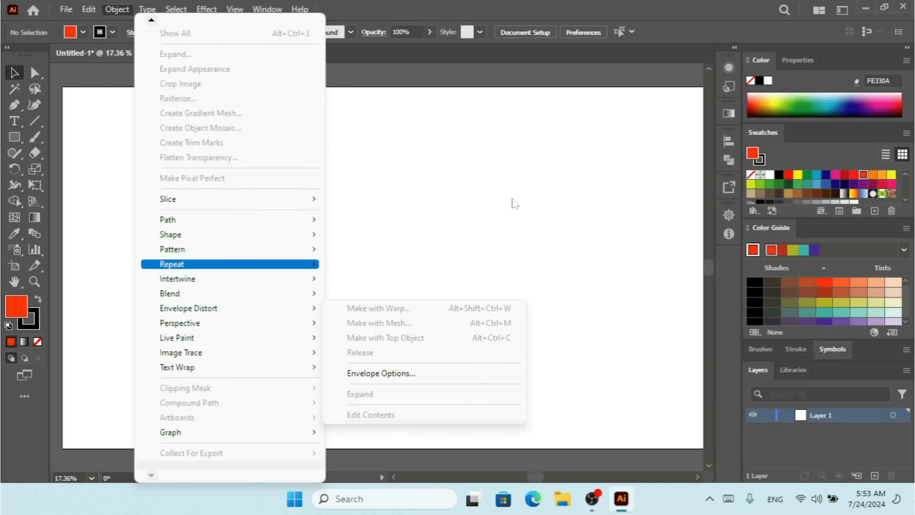
pyautogui.click(452, 185)
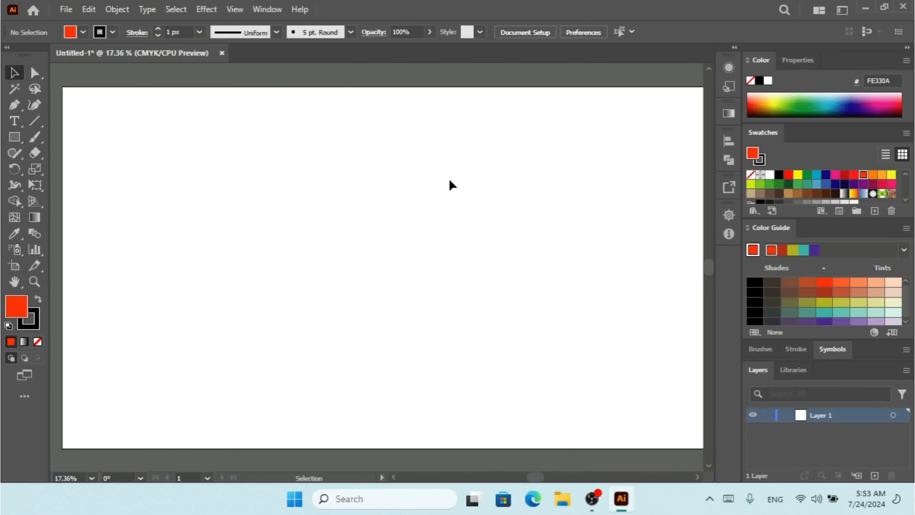